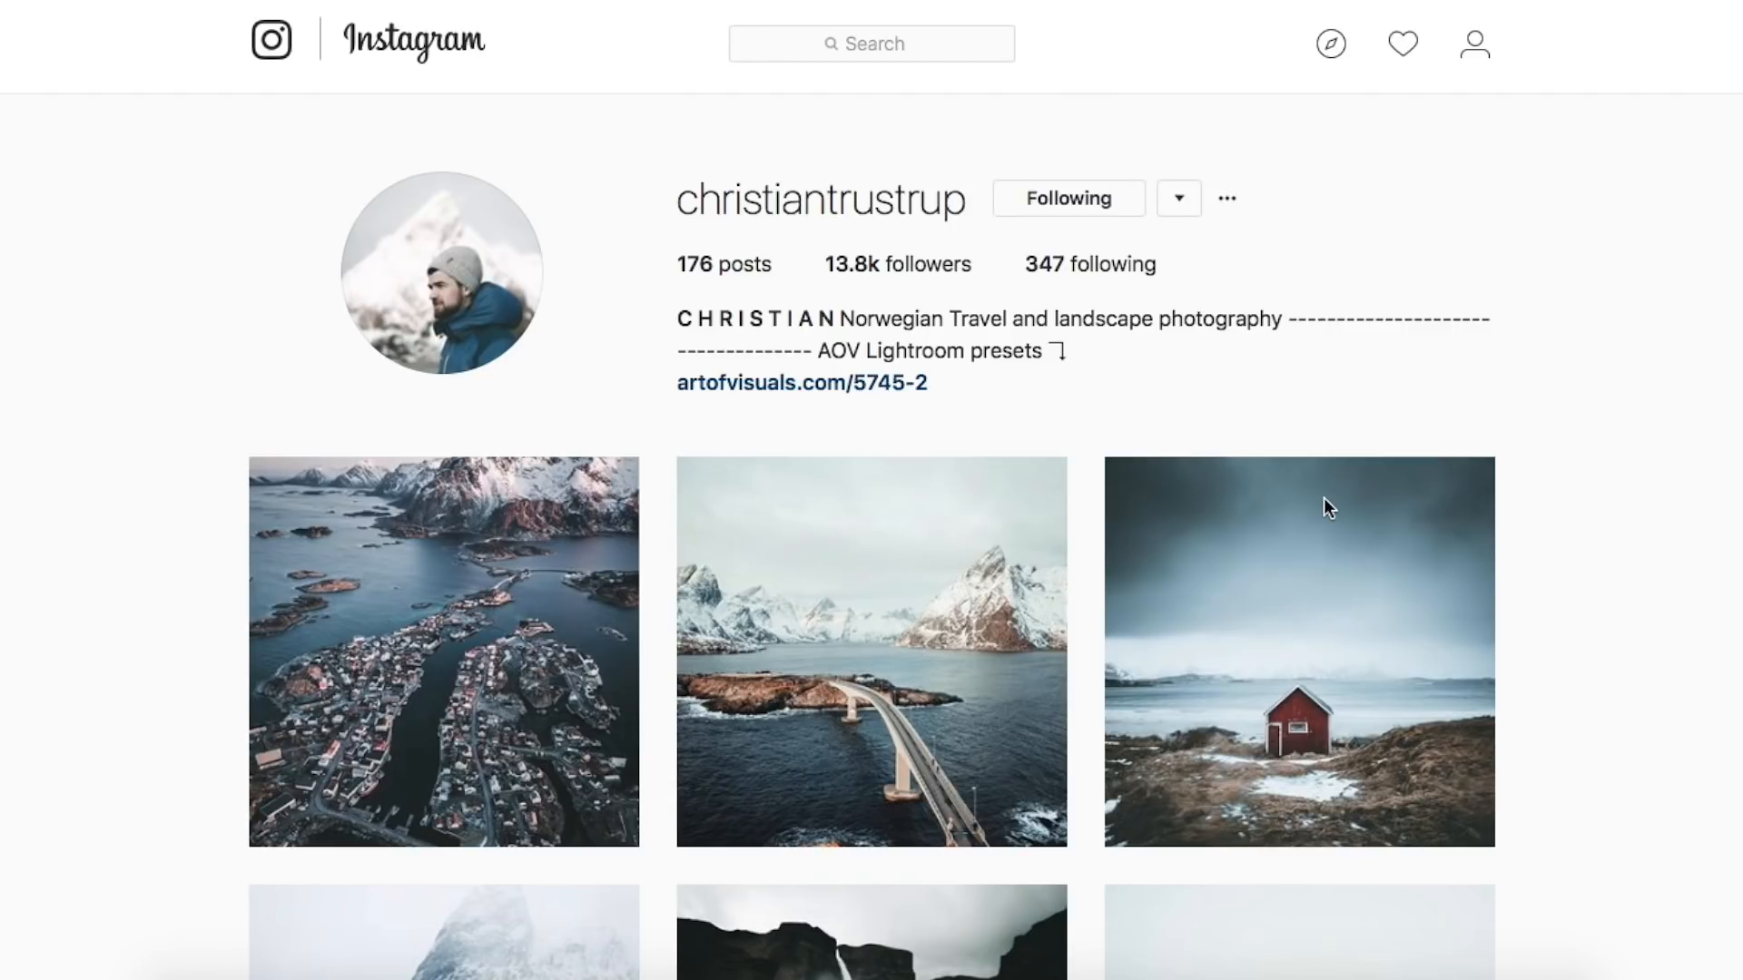
- Browse the photographer's Instagram feed and view the Jurassic Coast cliff post at full size
scroll(1684, 726, "down", 3)
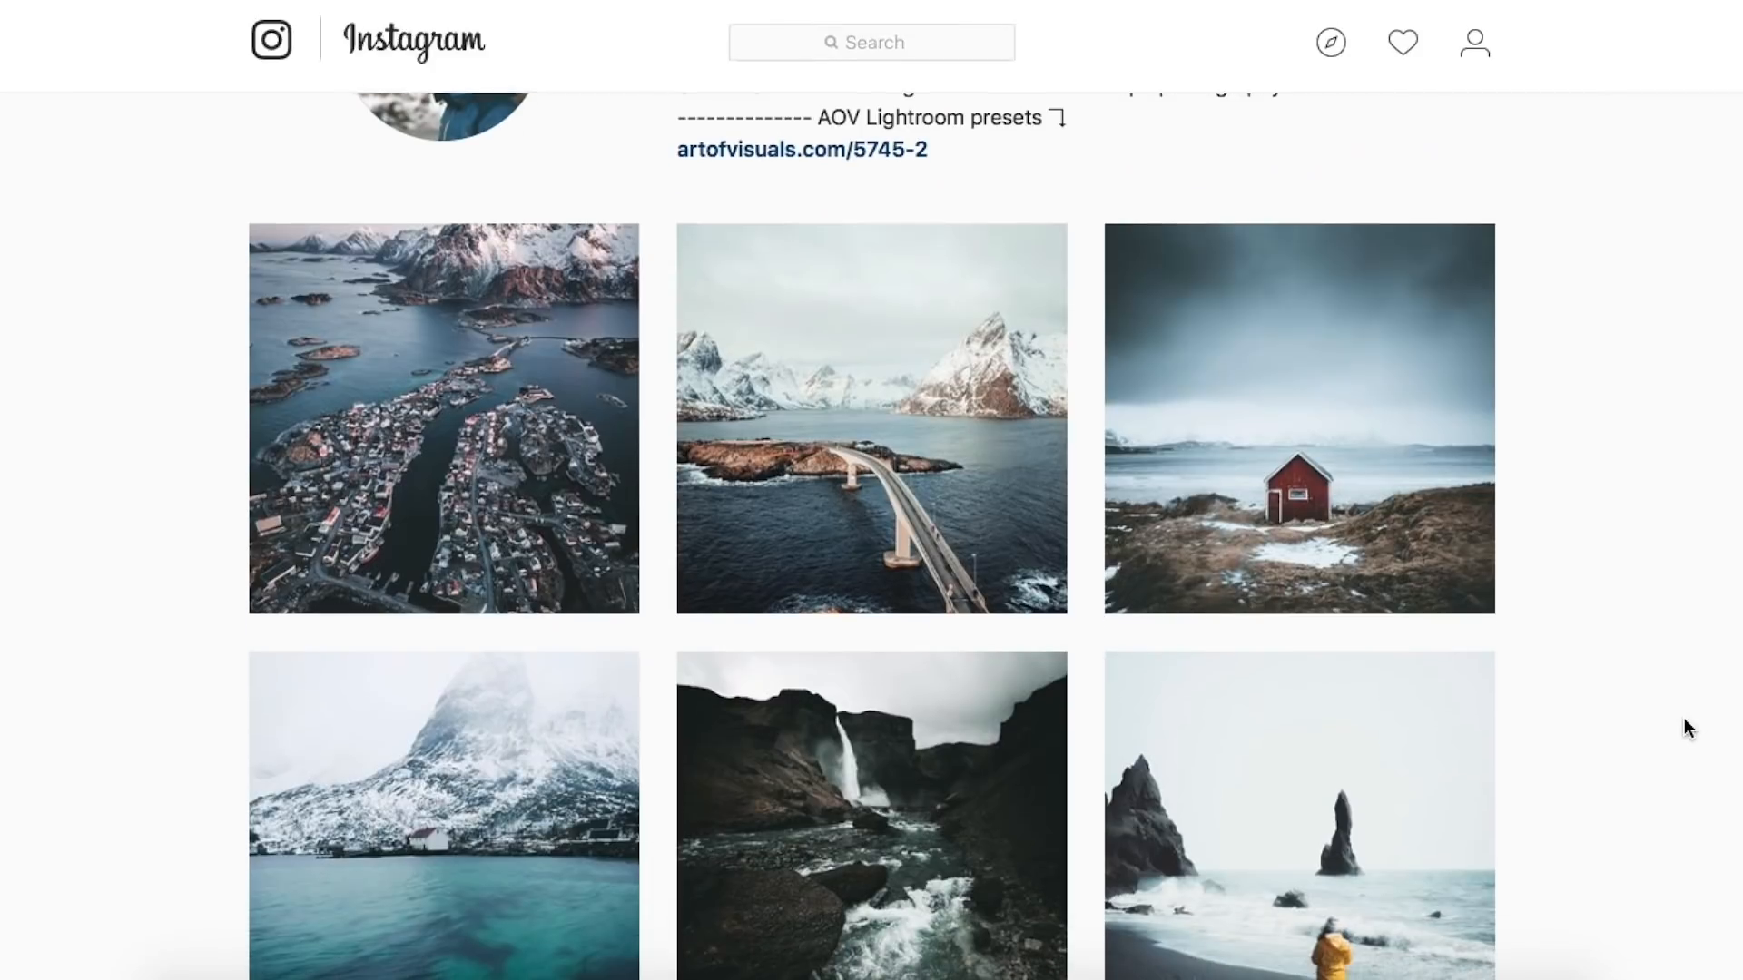
scroll(1685, 726, "down", 3)
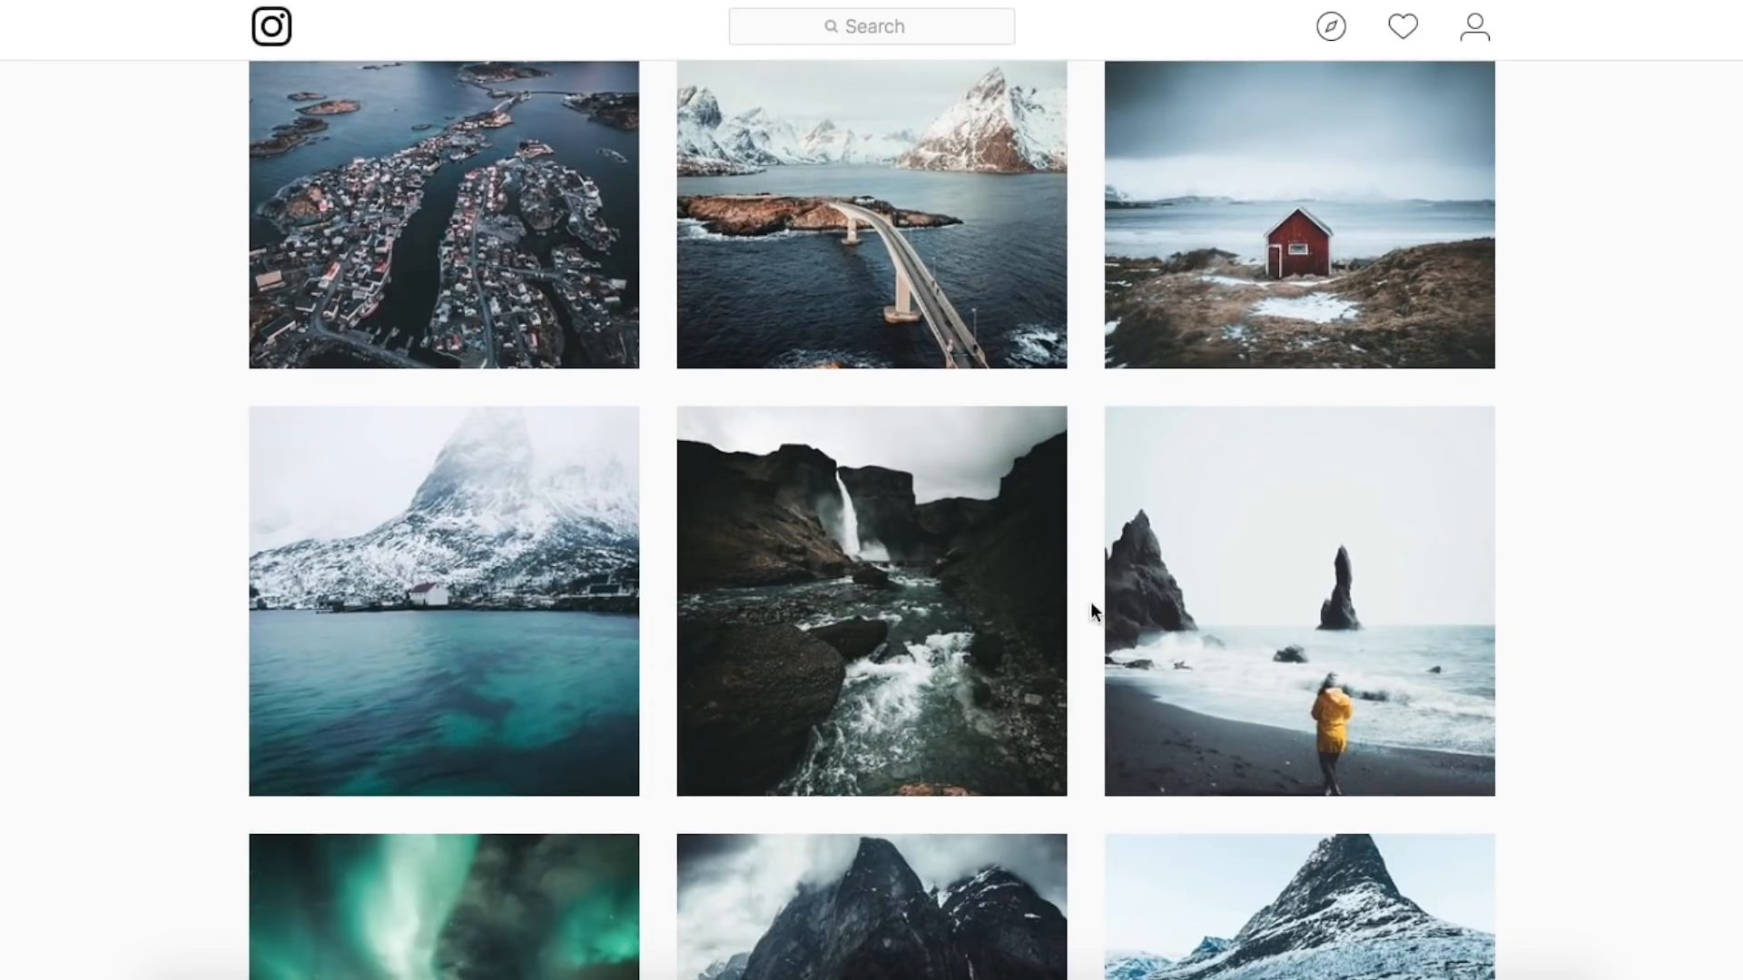
scroll(1575, 791, "down", 1)
scroll(1572, 784, "down", 8)
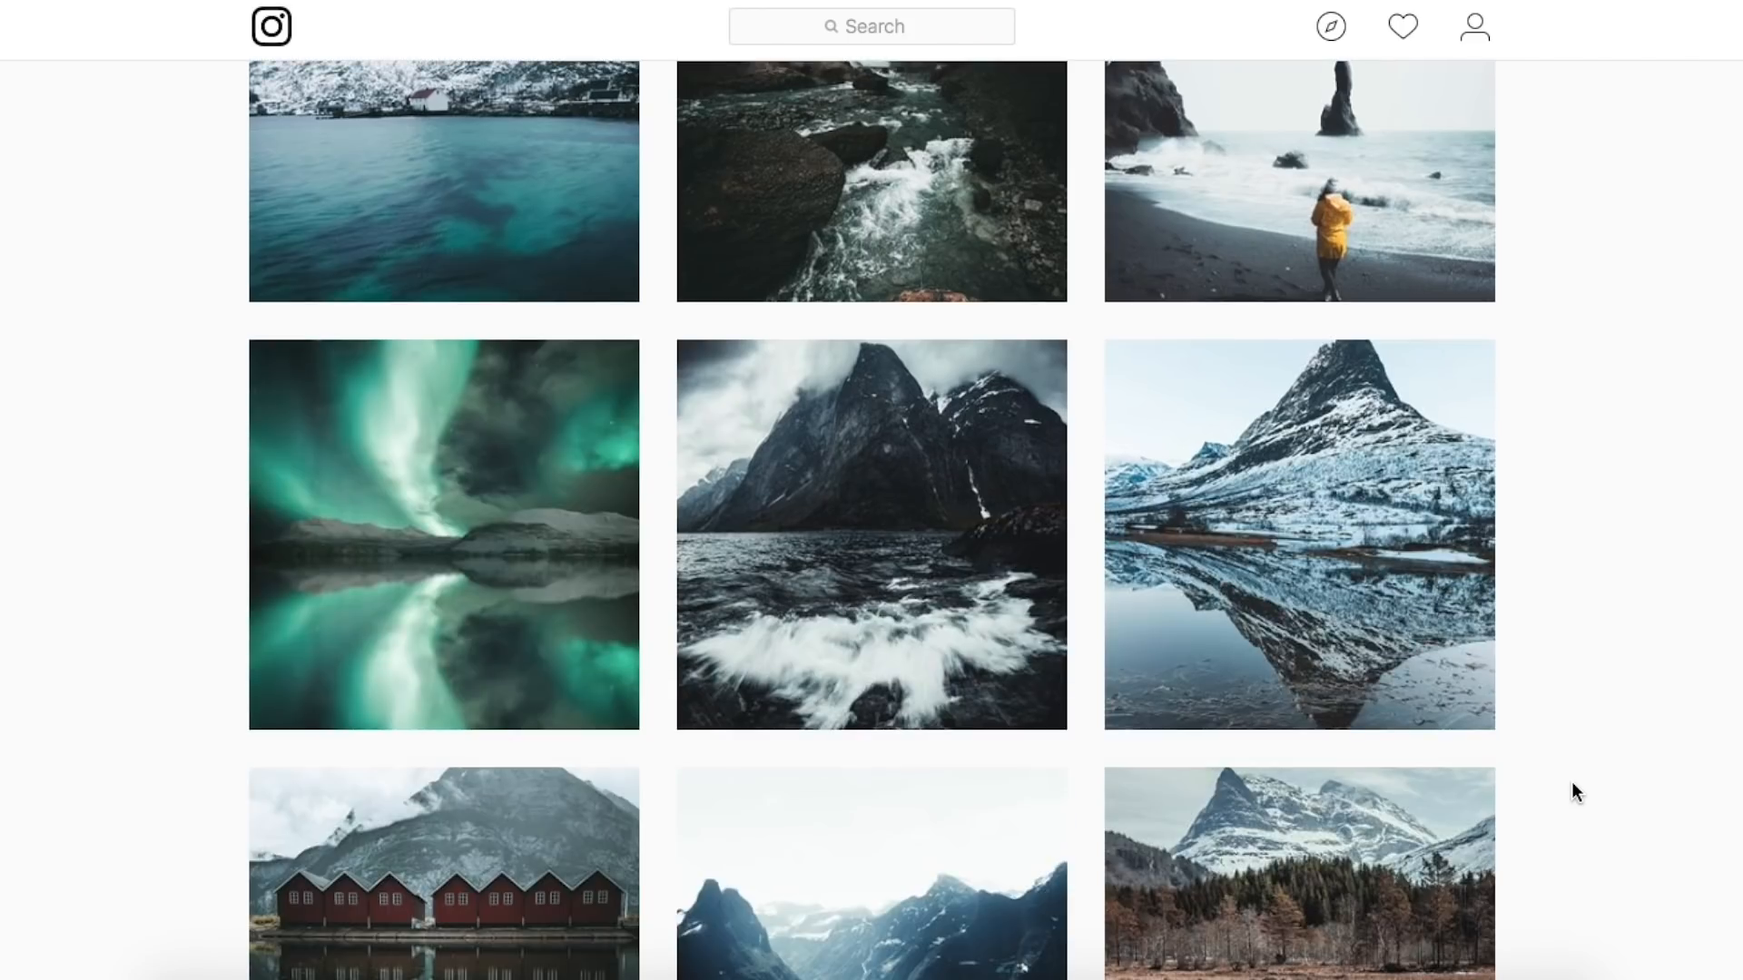
scroll(1572, 785, "down", 5)
scroll(1571, 776, "down", 6)
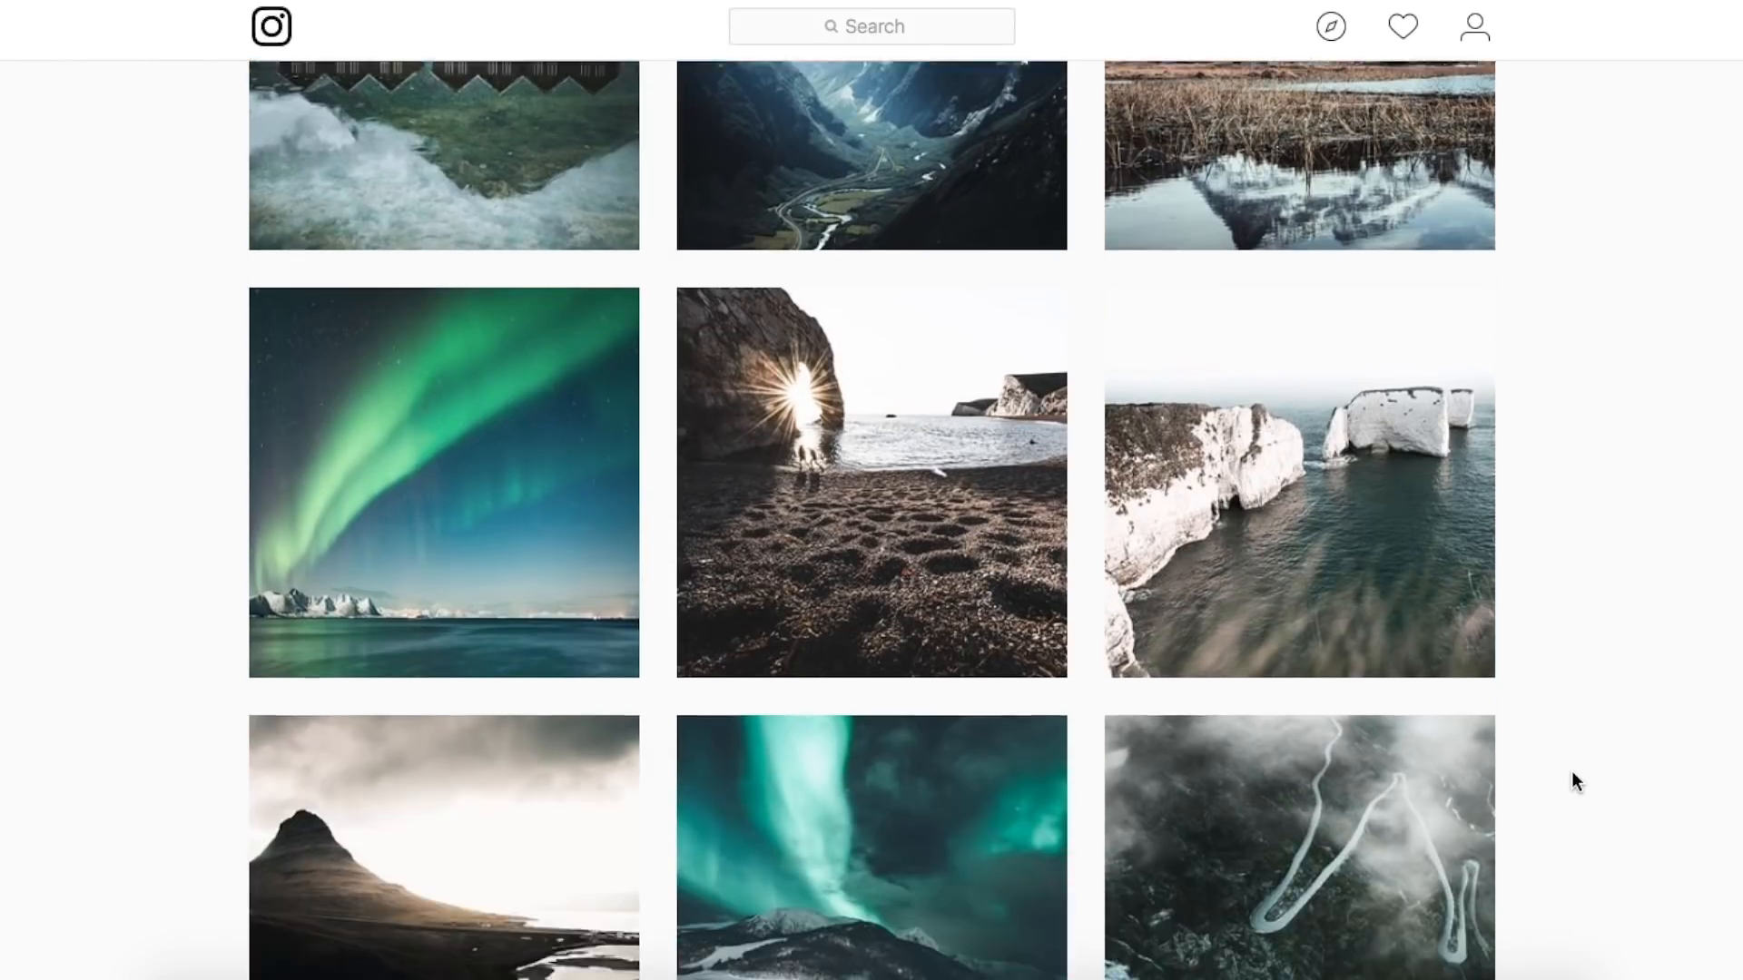
scroll(1571, 783, "down", 5)
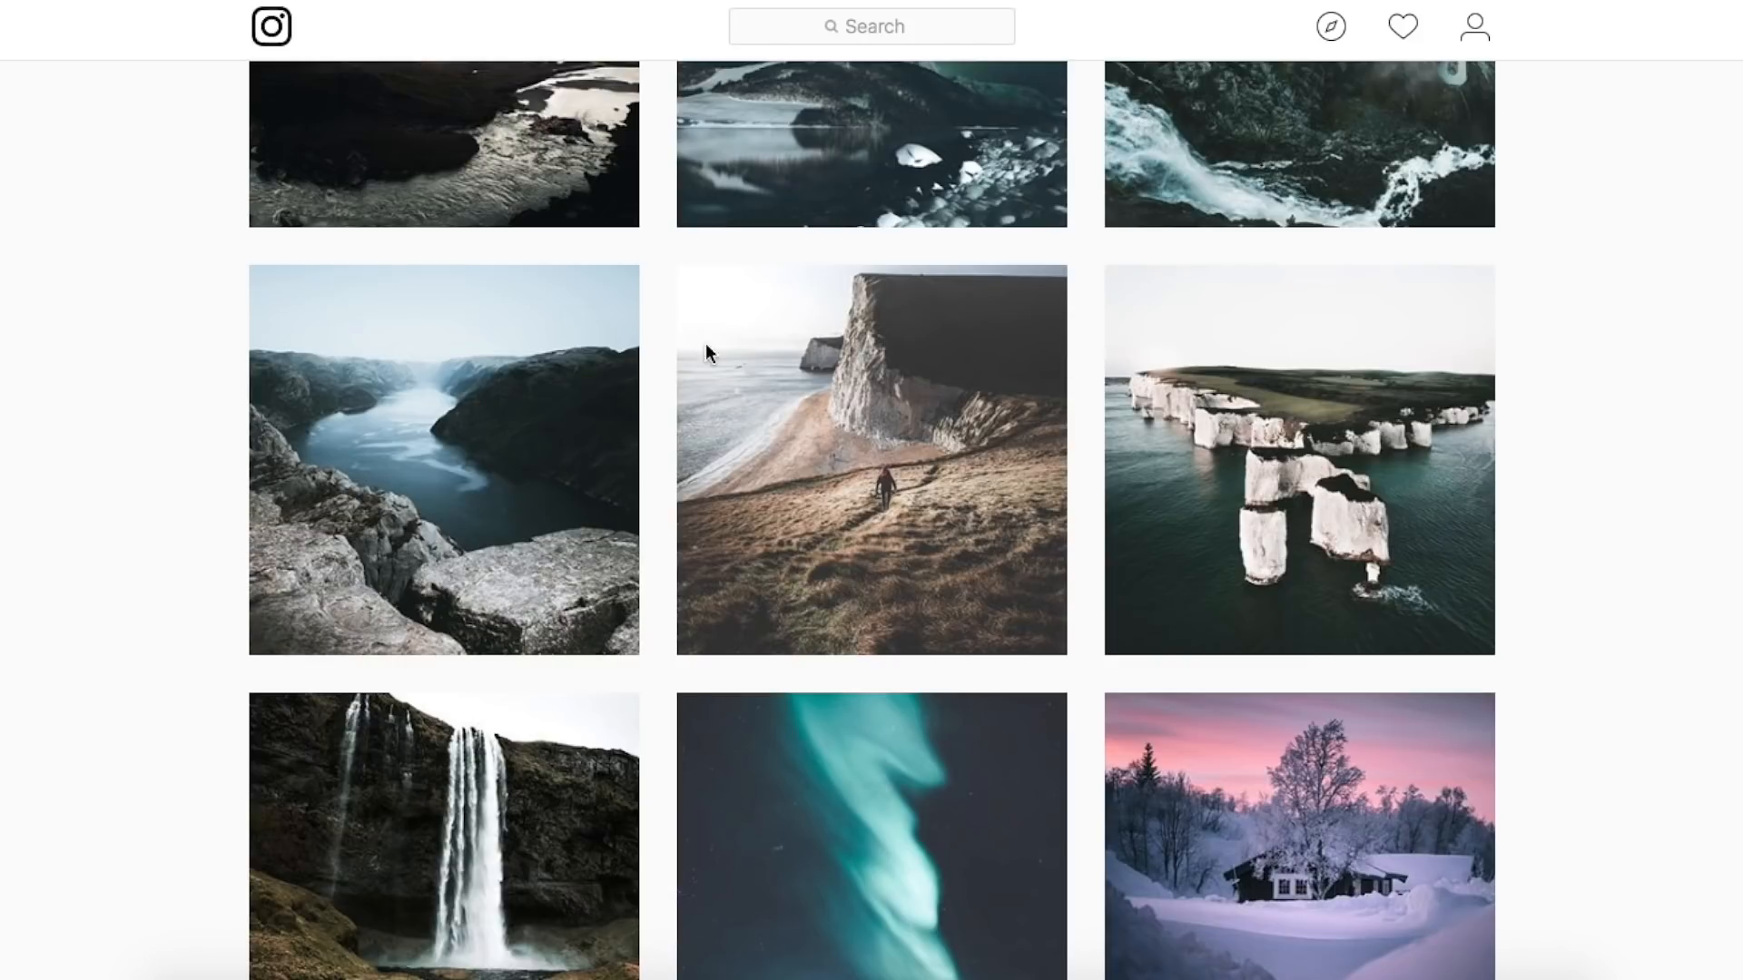
left_click(918, 537)
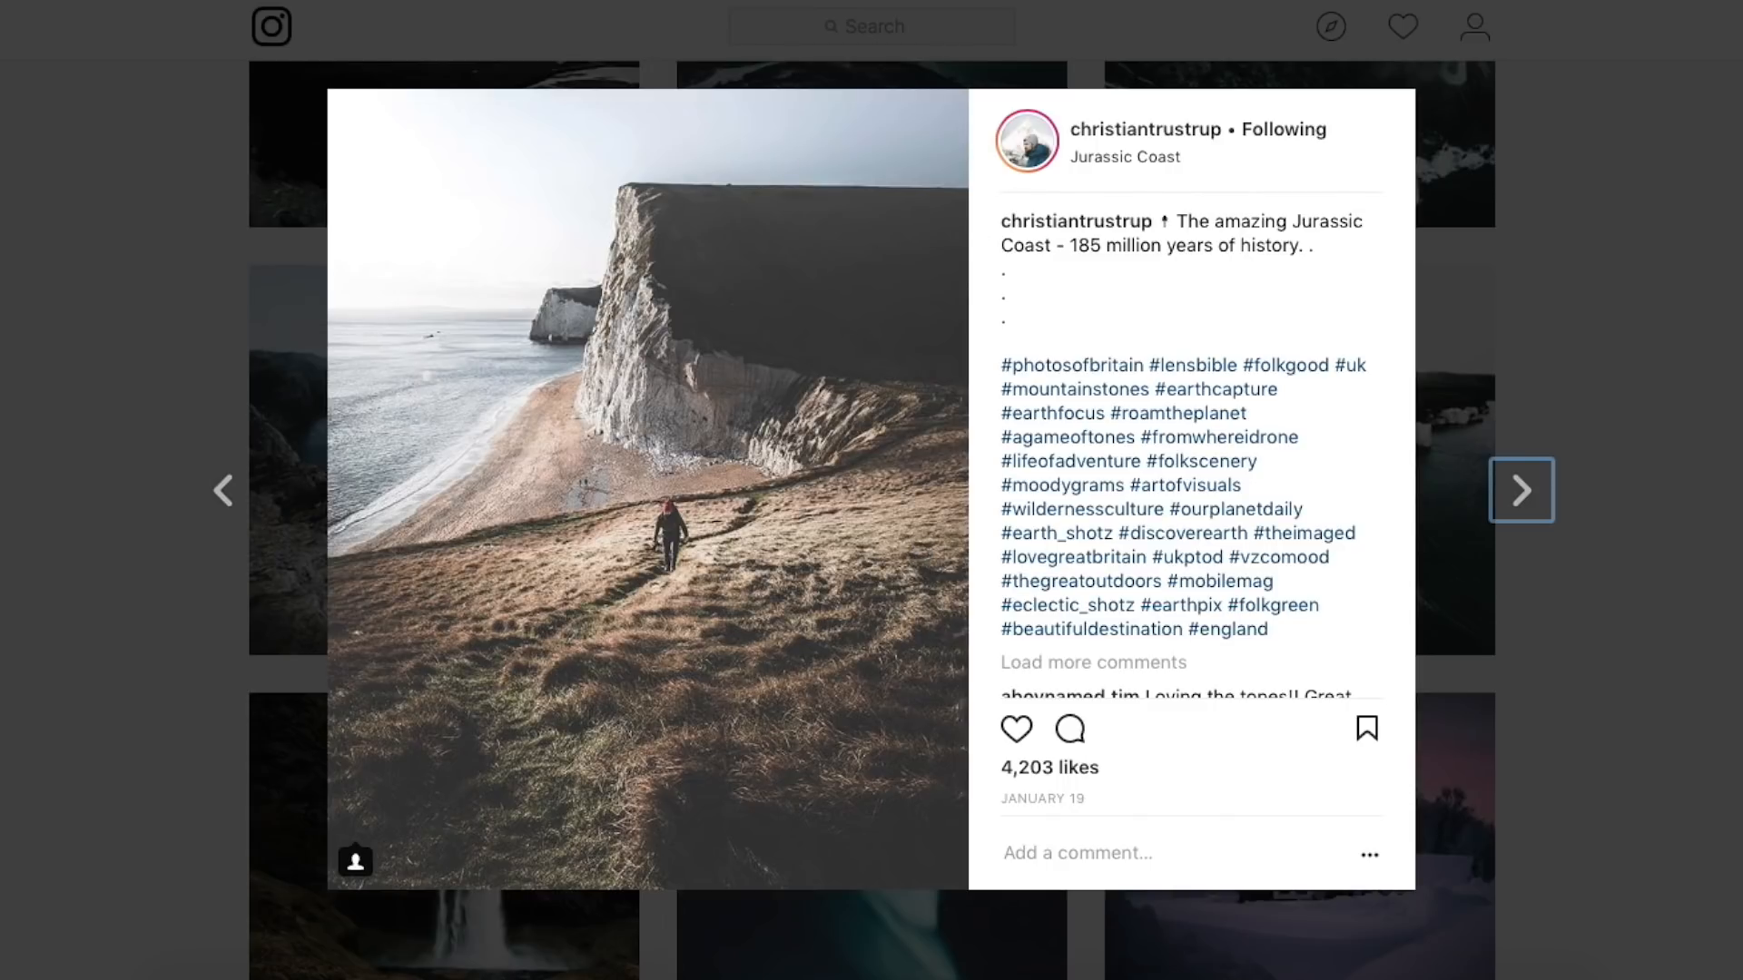
left_click(1587, 212)
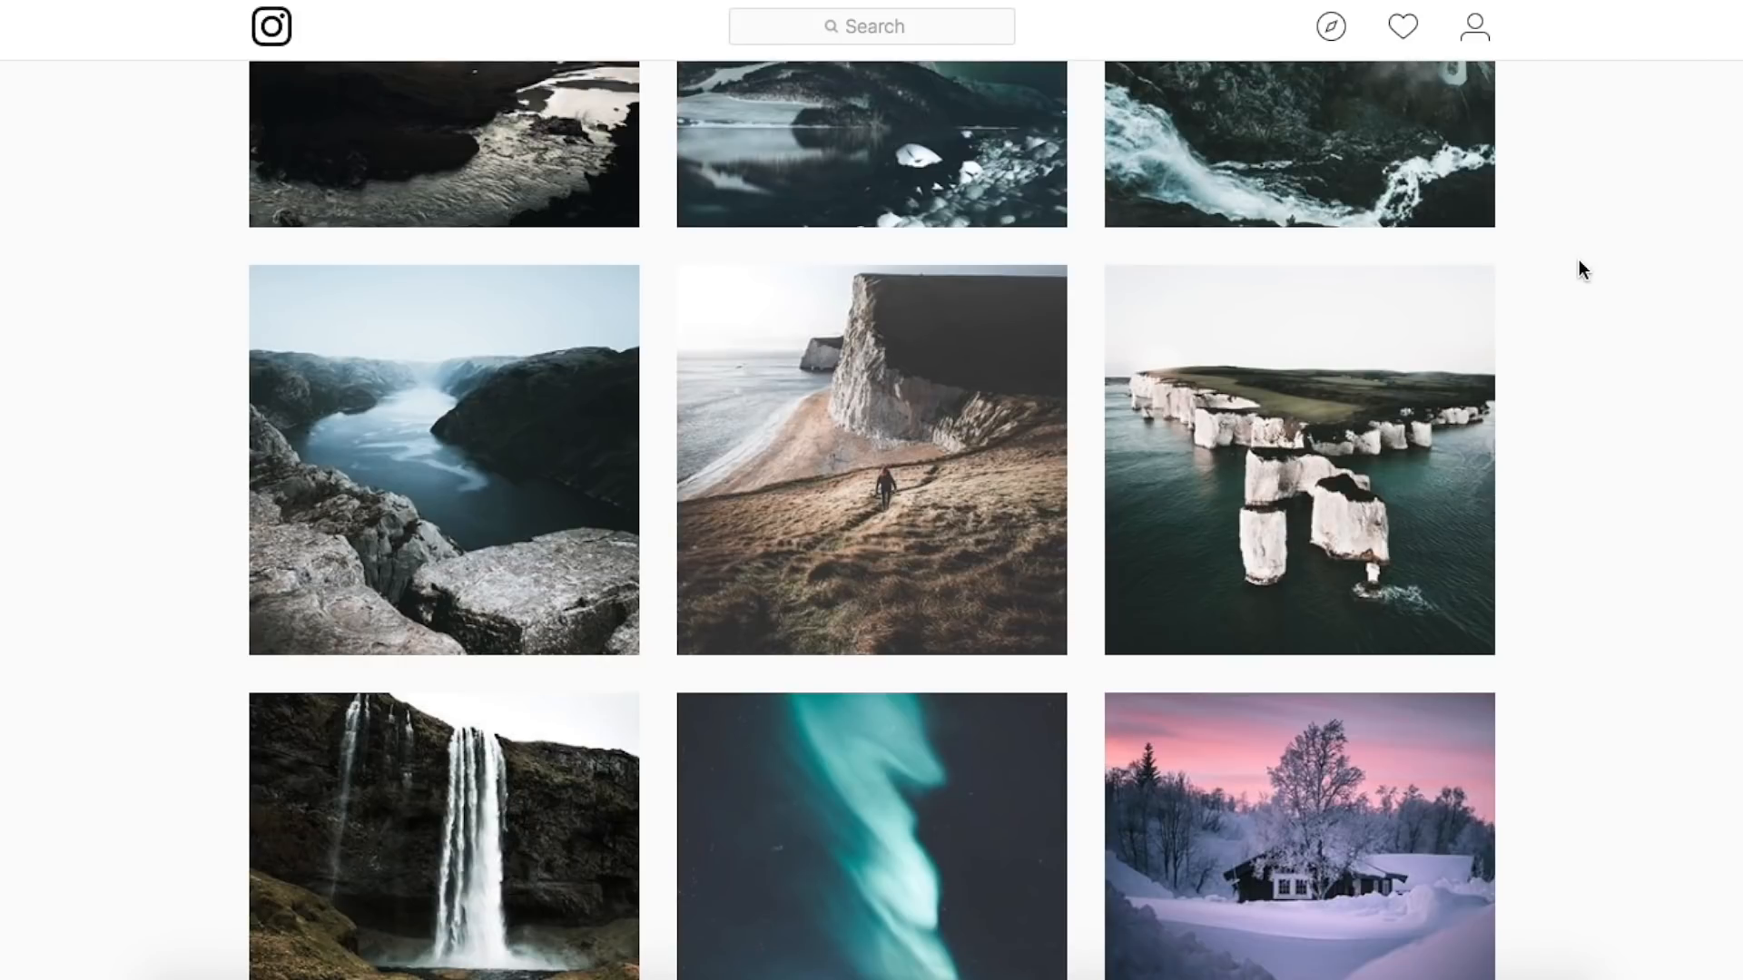
scroll(1578, 261, "up", 15)
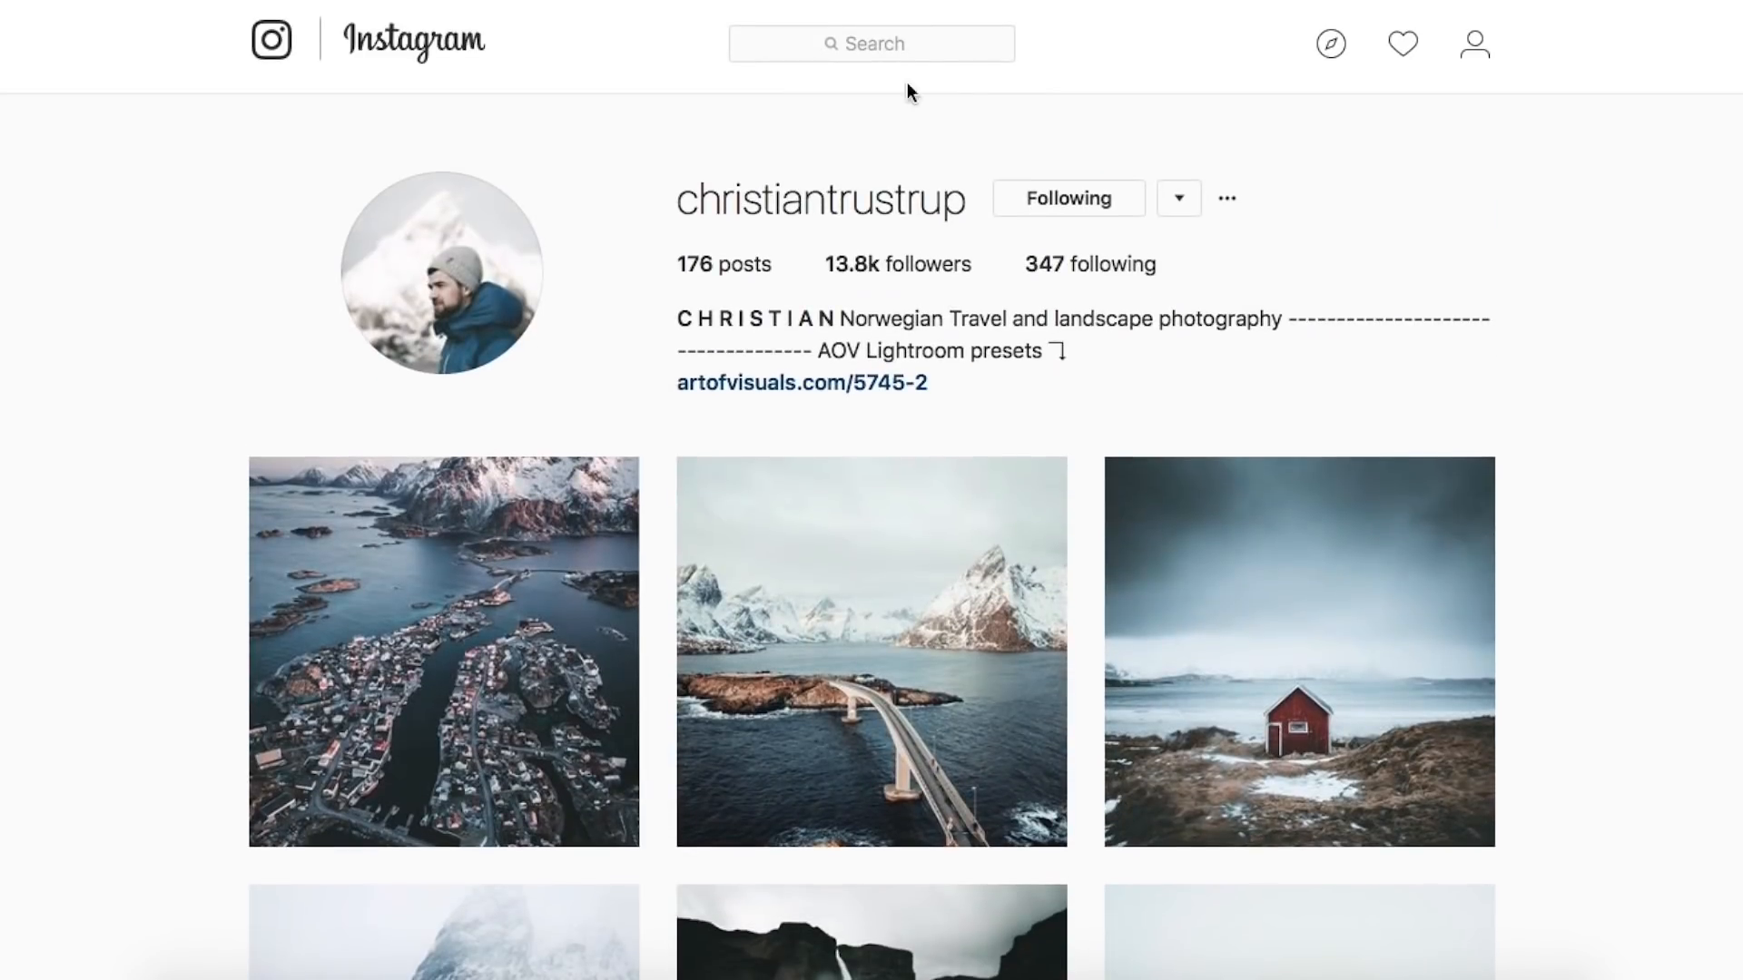
- Open the profile's AOV Lightroom presets link, examine the article's before-and-after comparisons and return to the photographer's feed
left_click(802, 384)
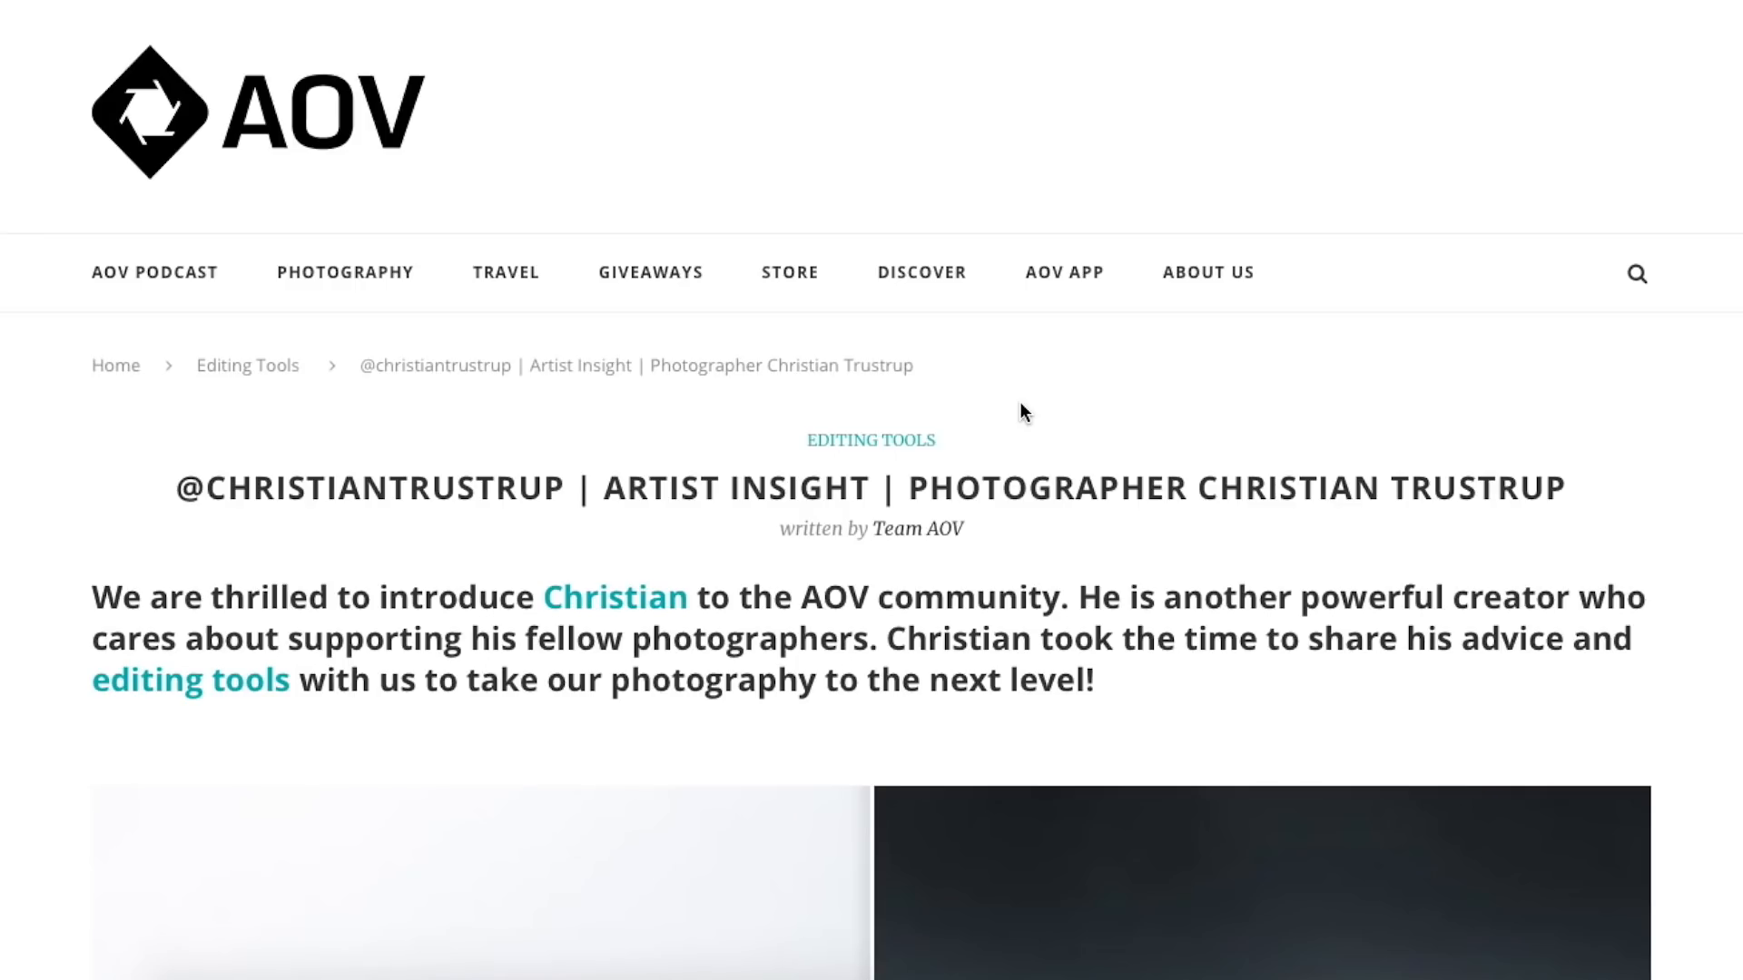
scroll(1020, 413, "down", 10)
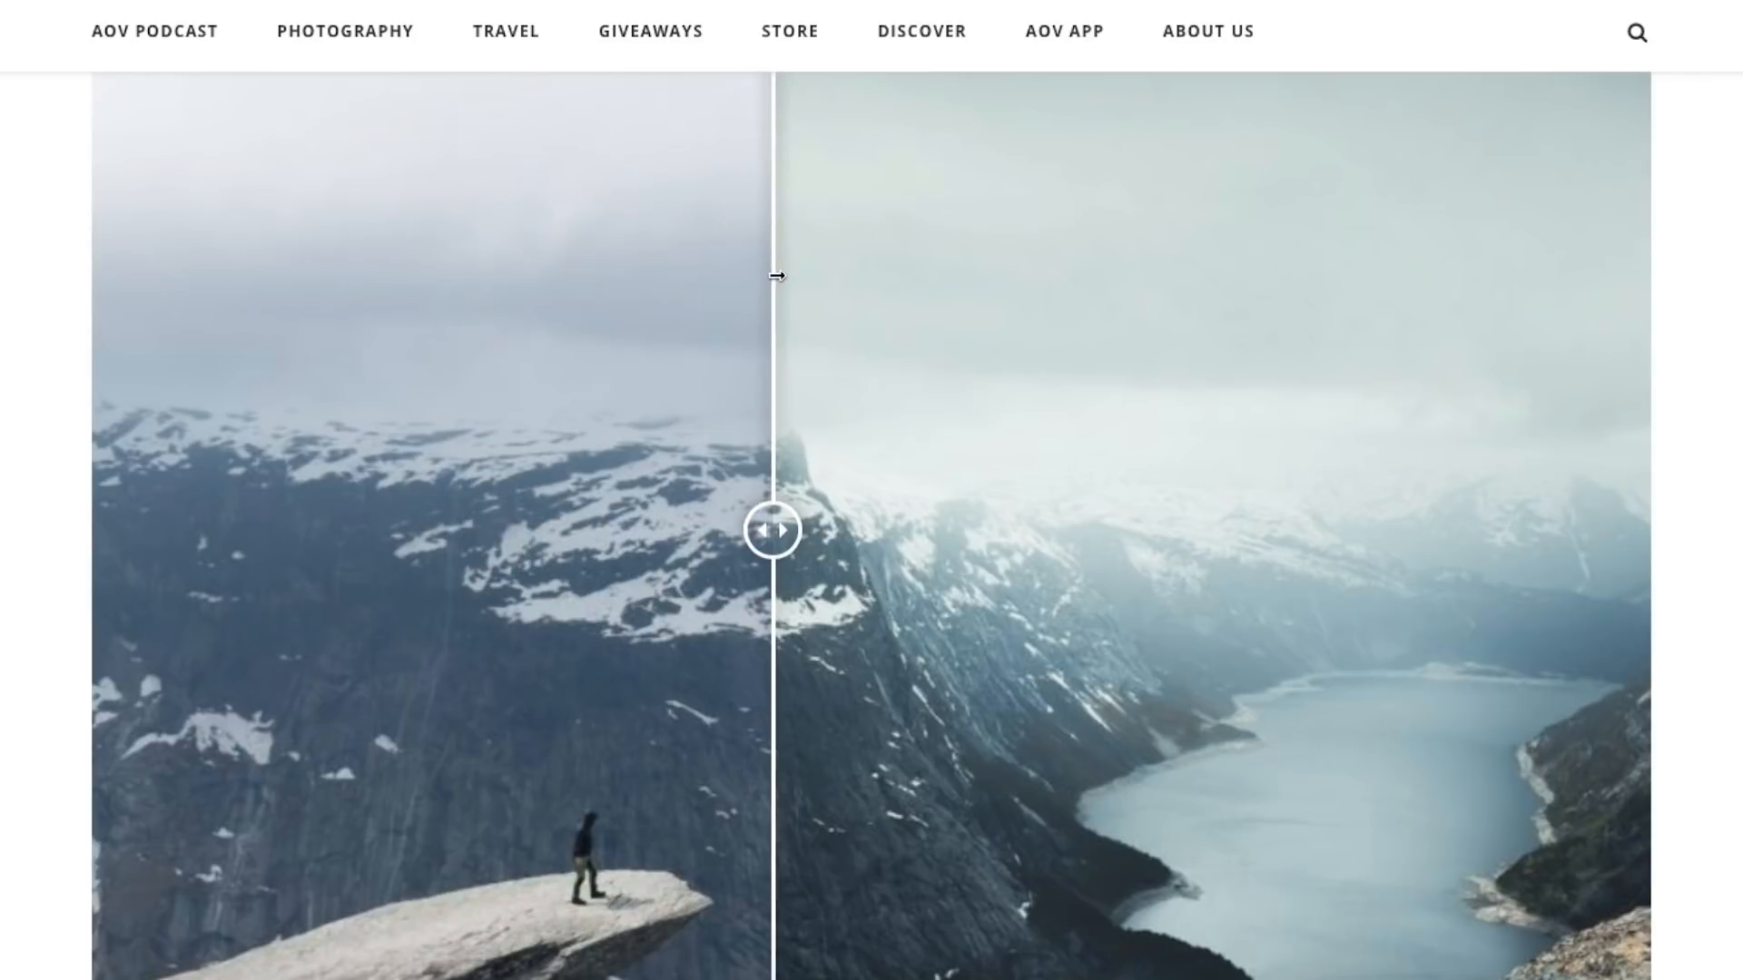
scroll(775, 277, "down", 15)
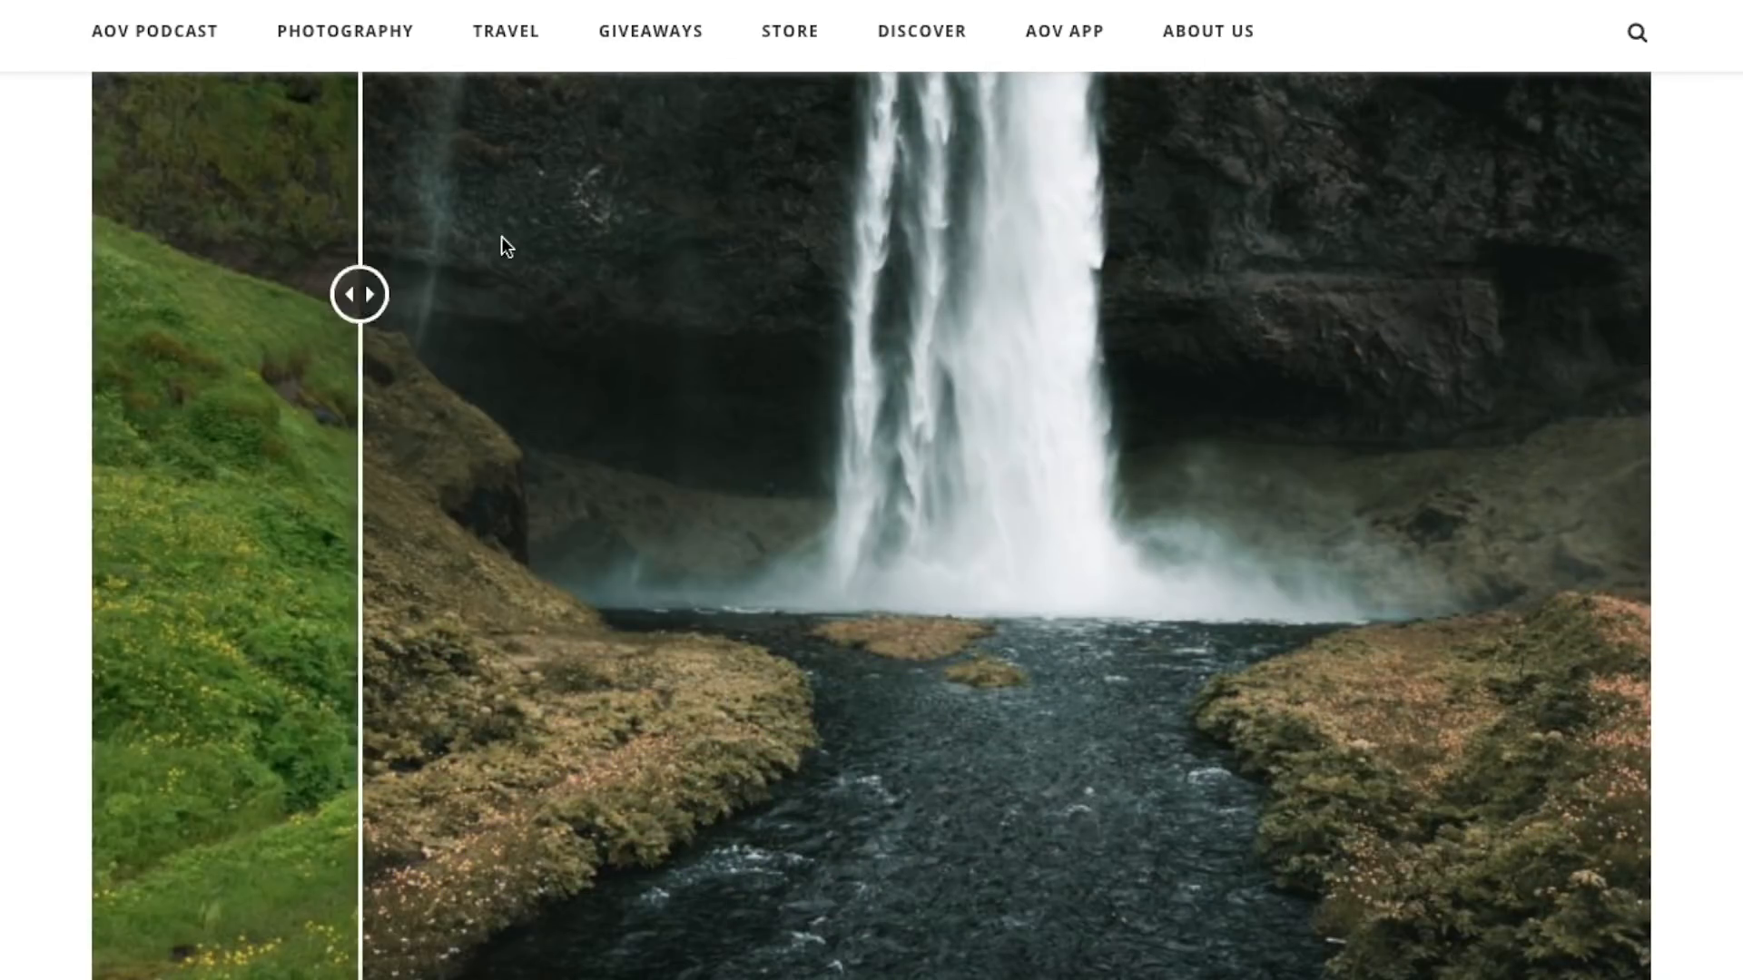
scroll(880, 414, "down", 10)
scroll(895, 427, "down", 10)
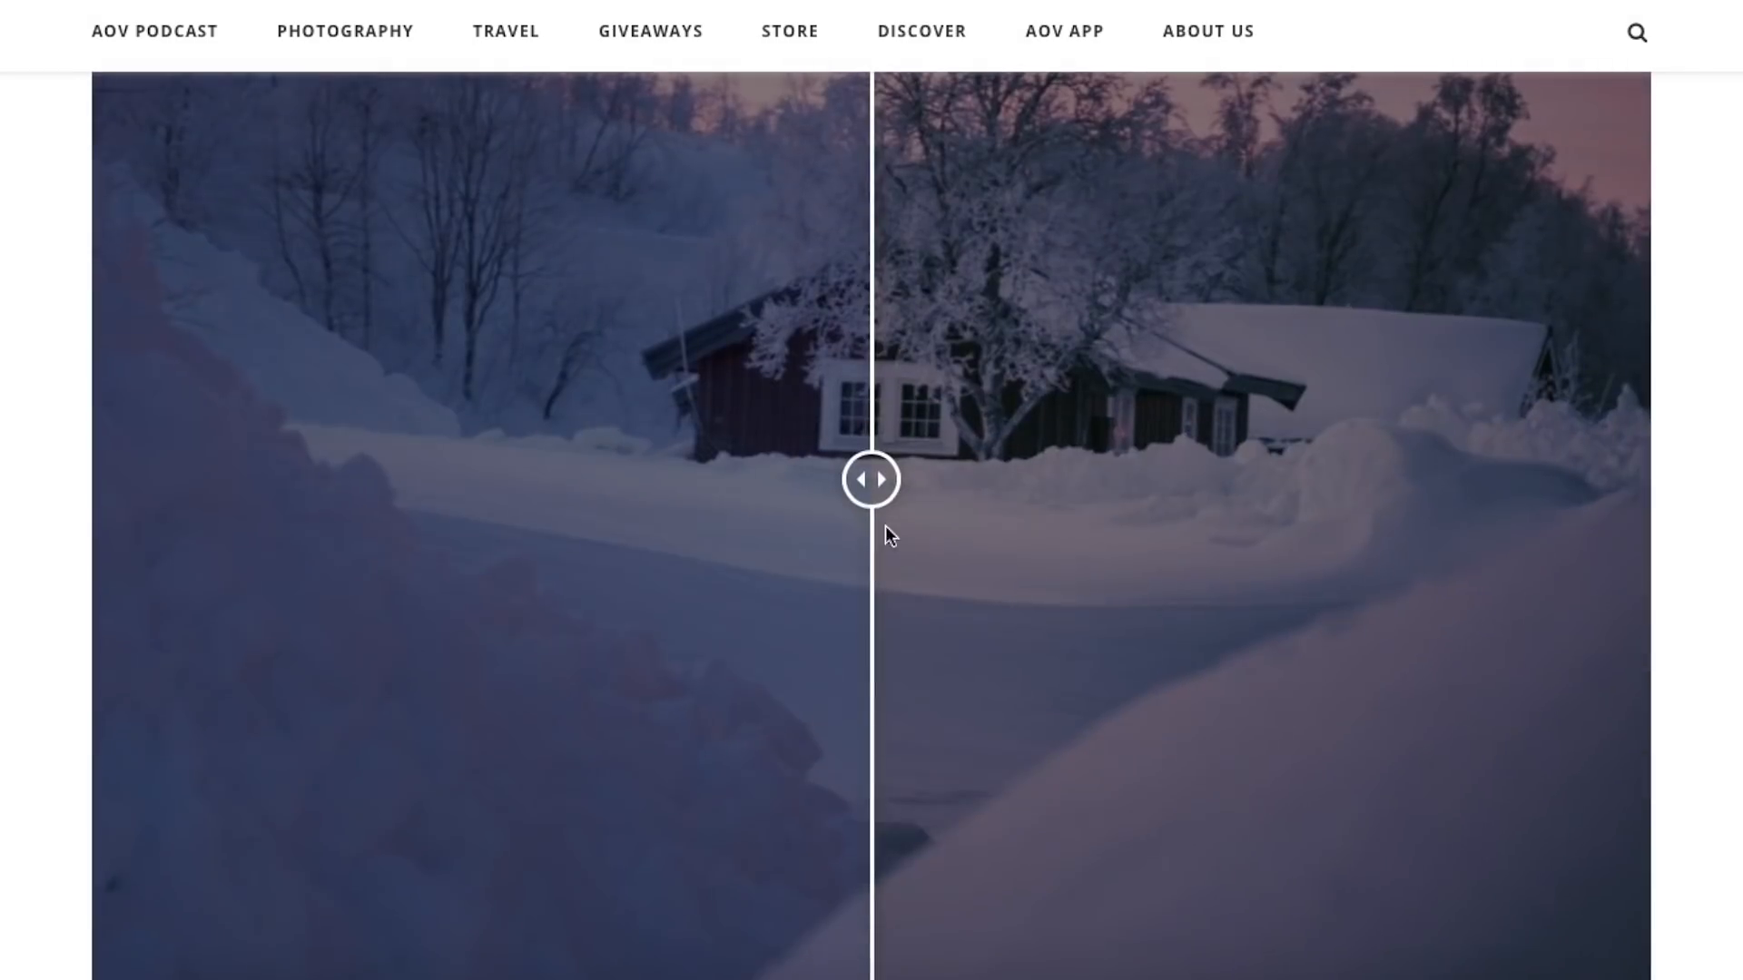
scroll(922, 390, "up", 10)
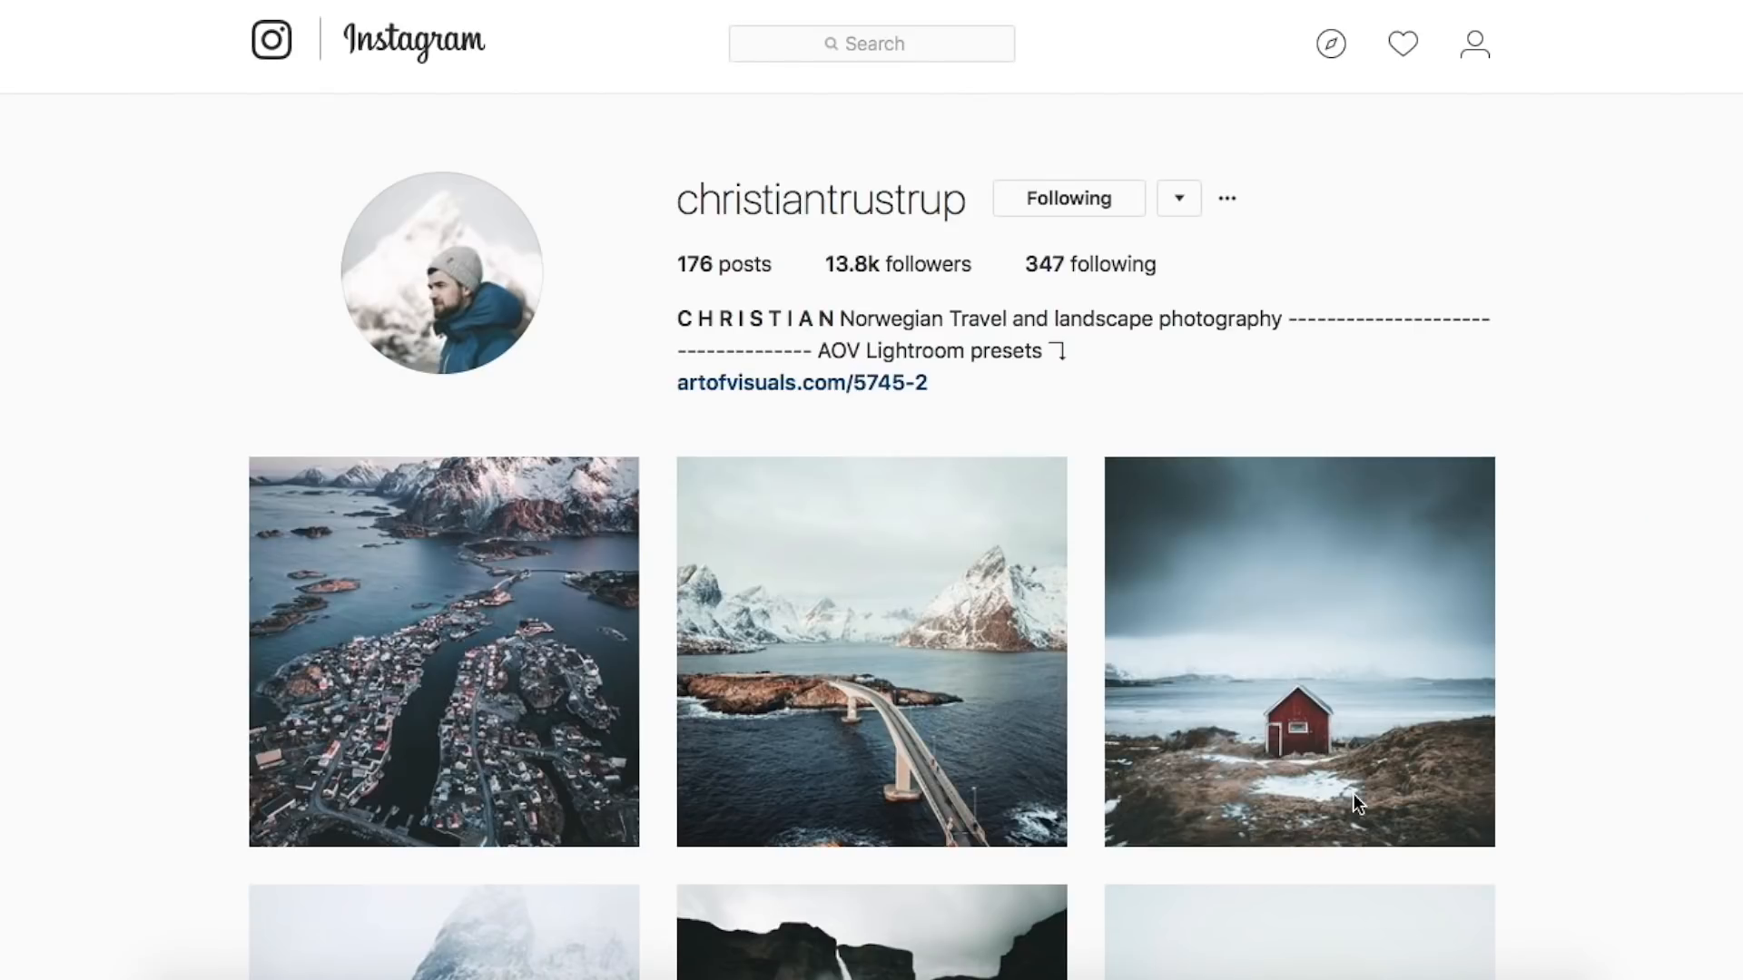
scroll(1684, 739, "down", 5)
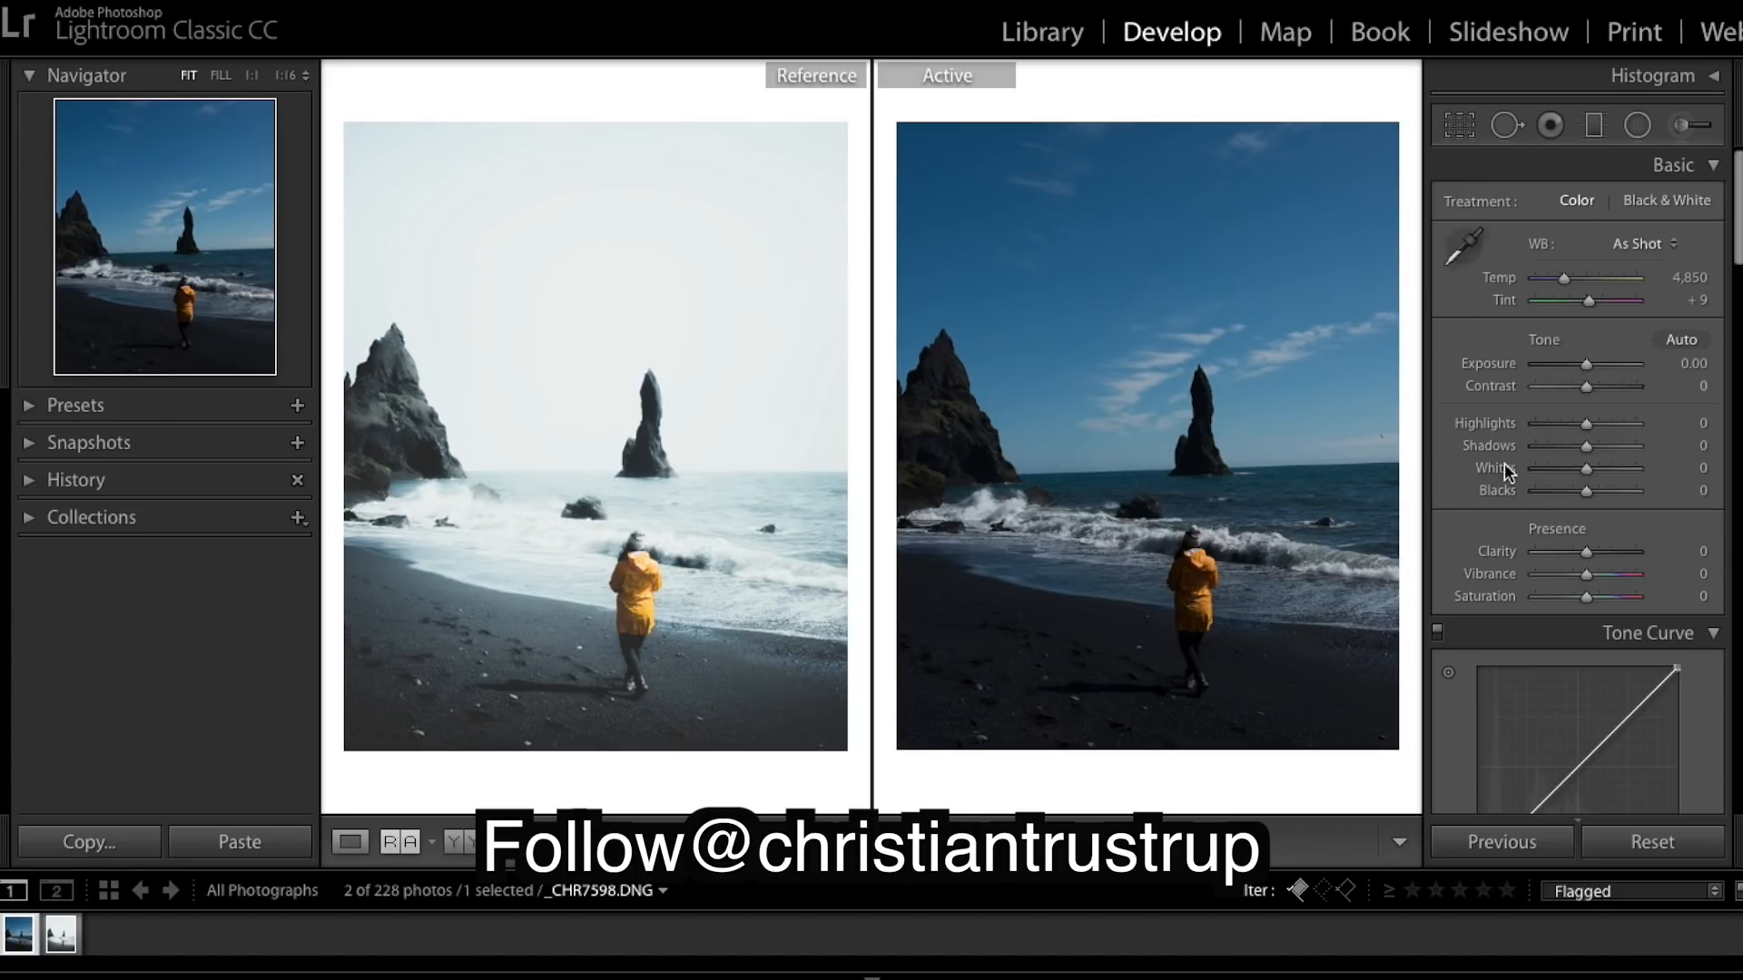
- Straighten the active beach photo along the sea horizon by about 1.91 degrees, keeping the 4 x 5 crop, and restore Reference View
left_click(1458, 135)
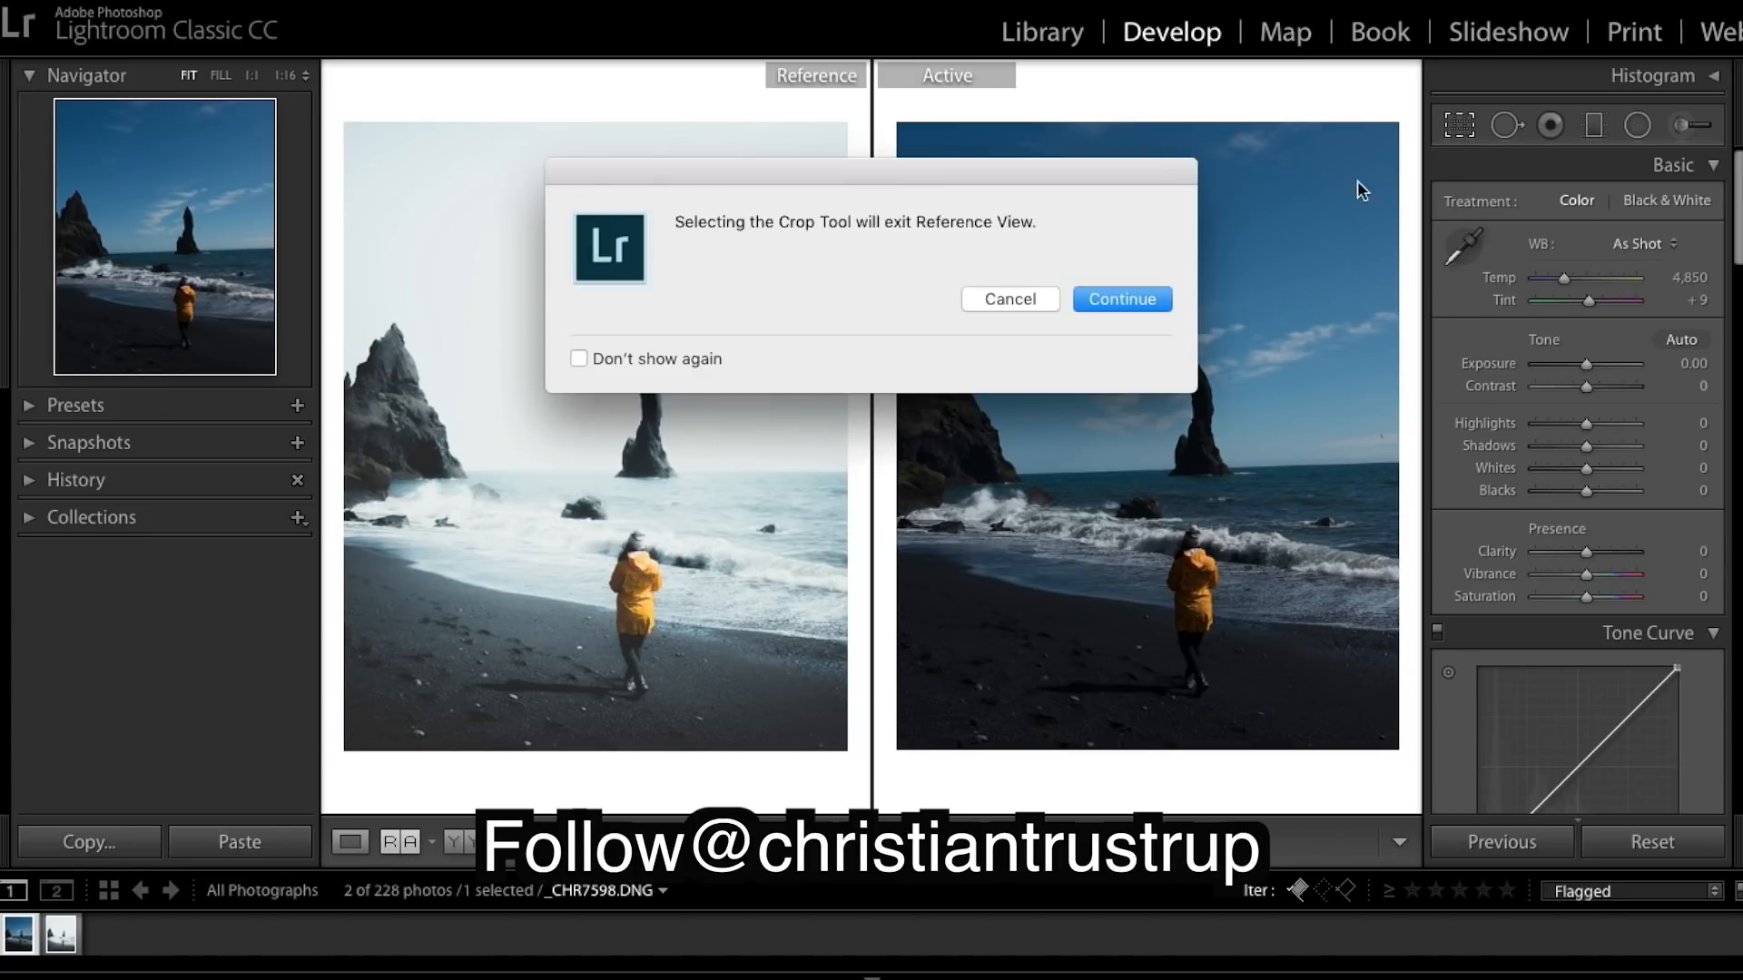
left_click(1114, 300)
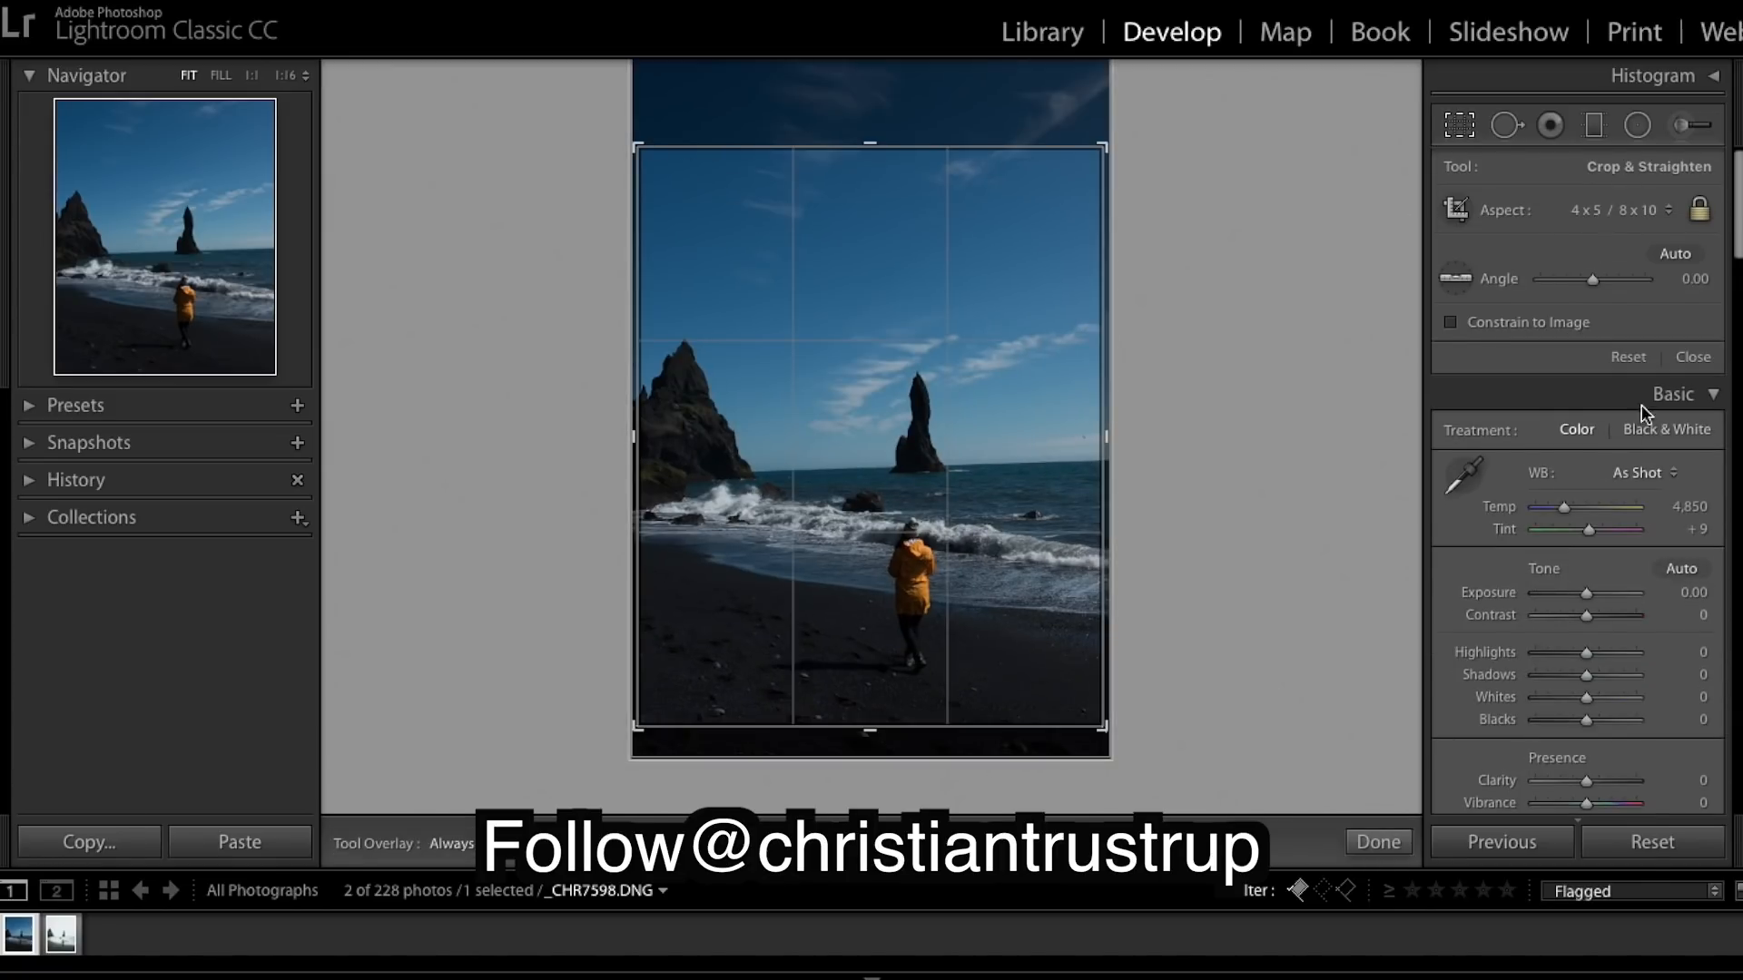
left_click(1461, 283)
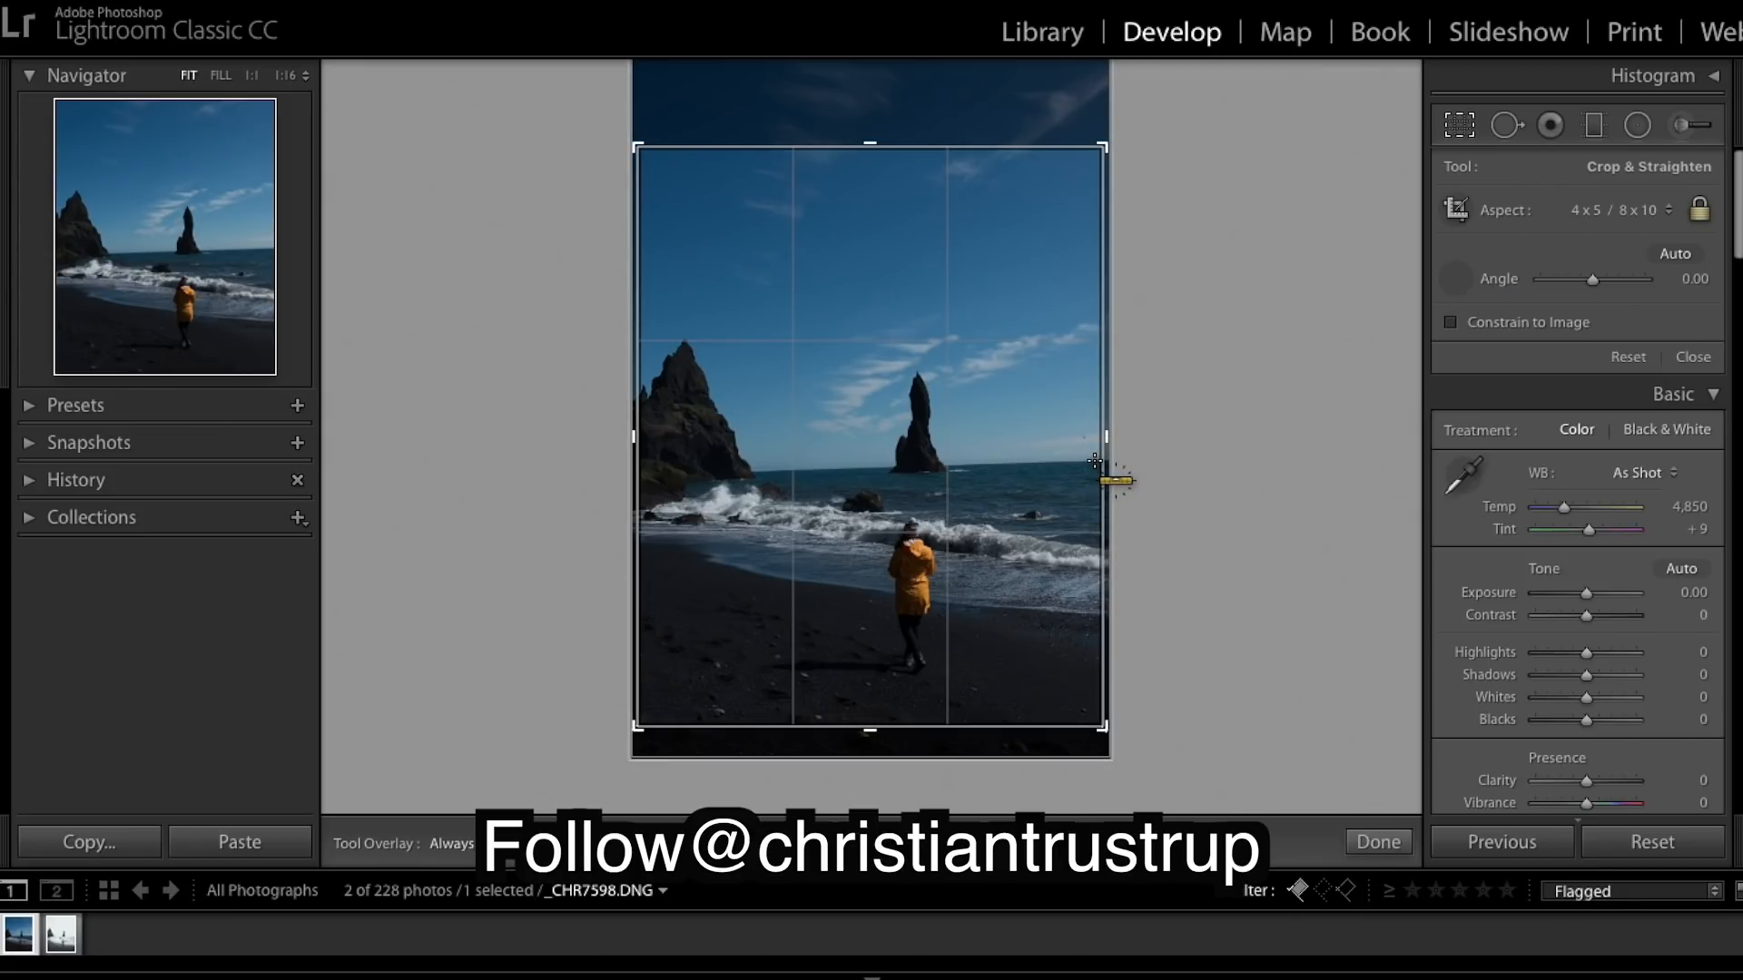
left_click_drag(1093, 460, 758, 471)
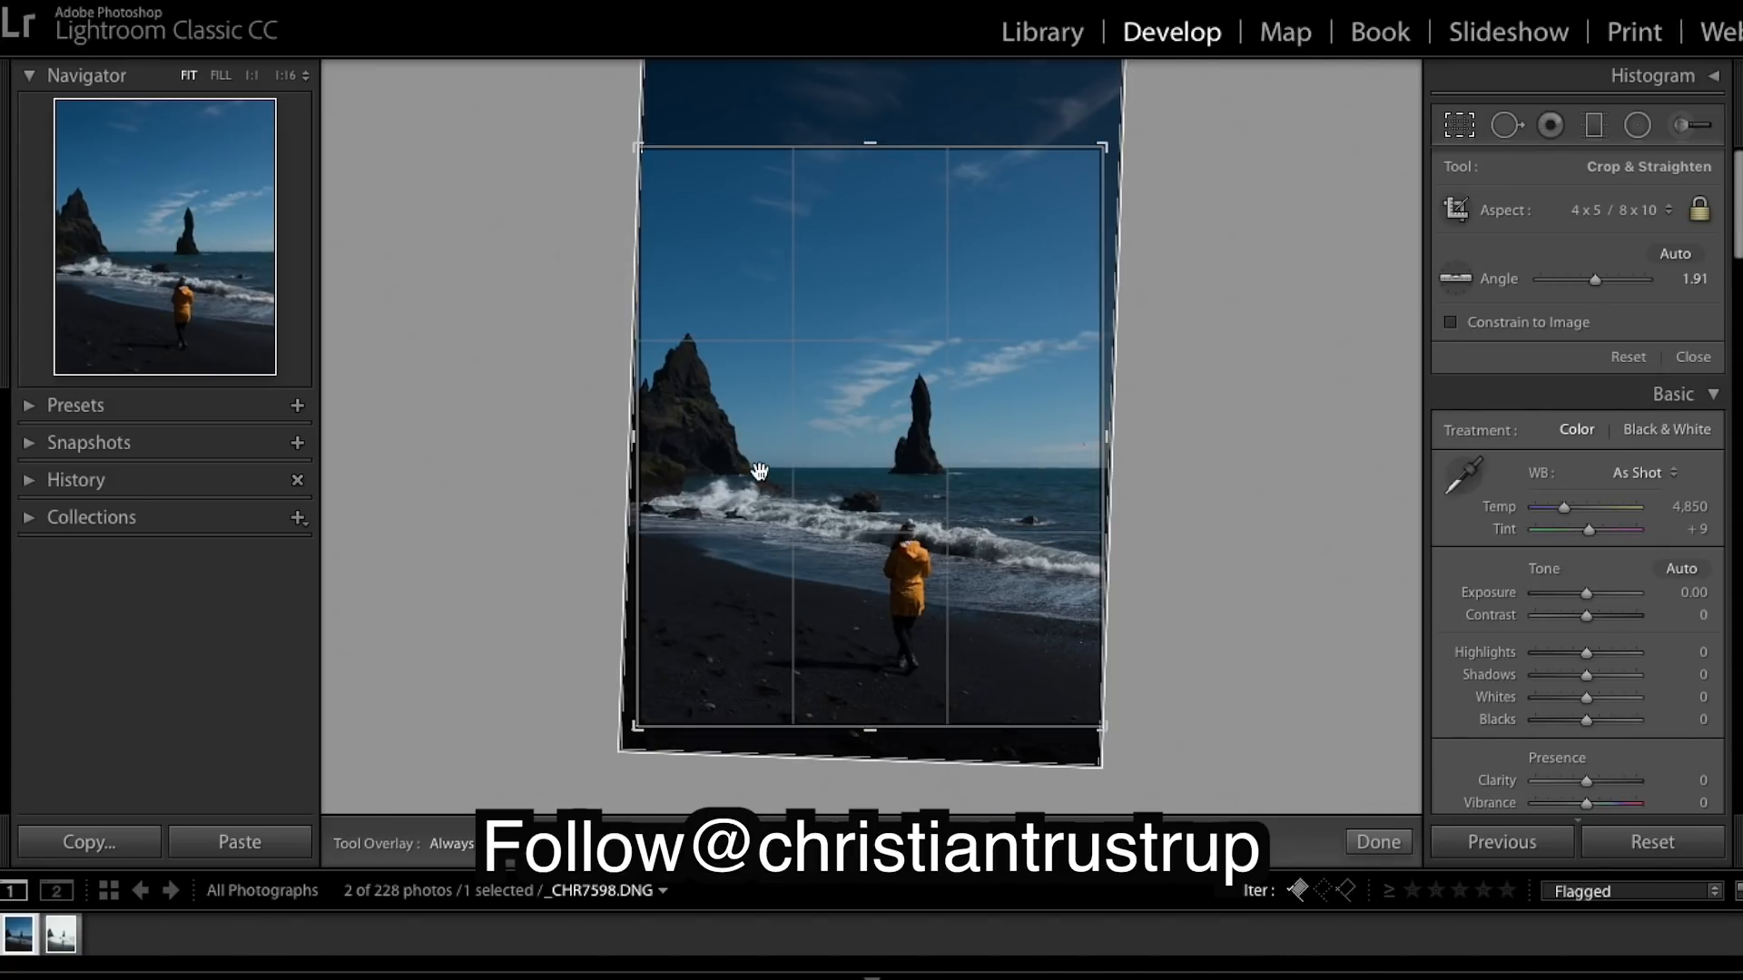
left_click(1395, 851)
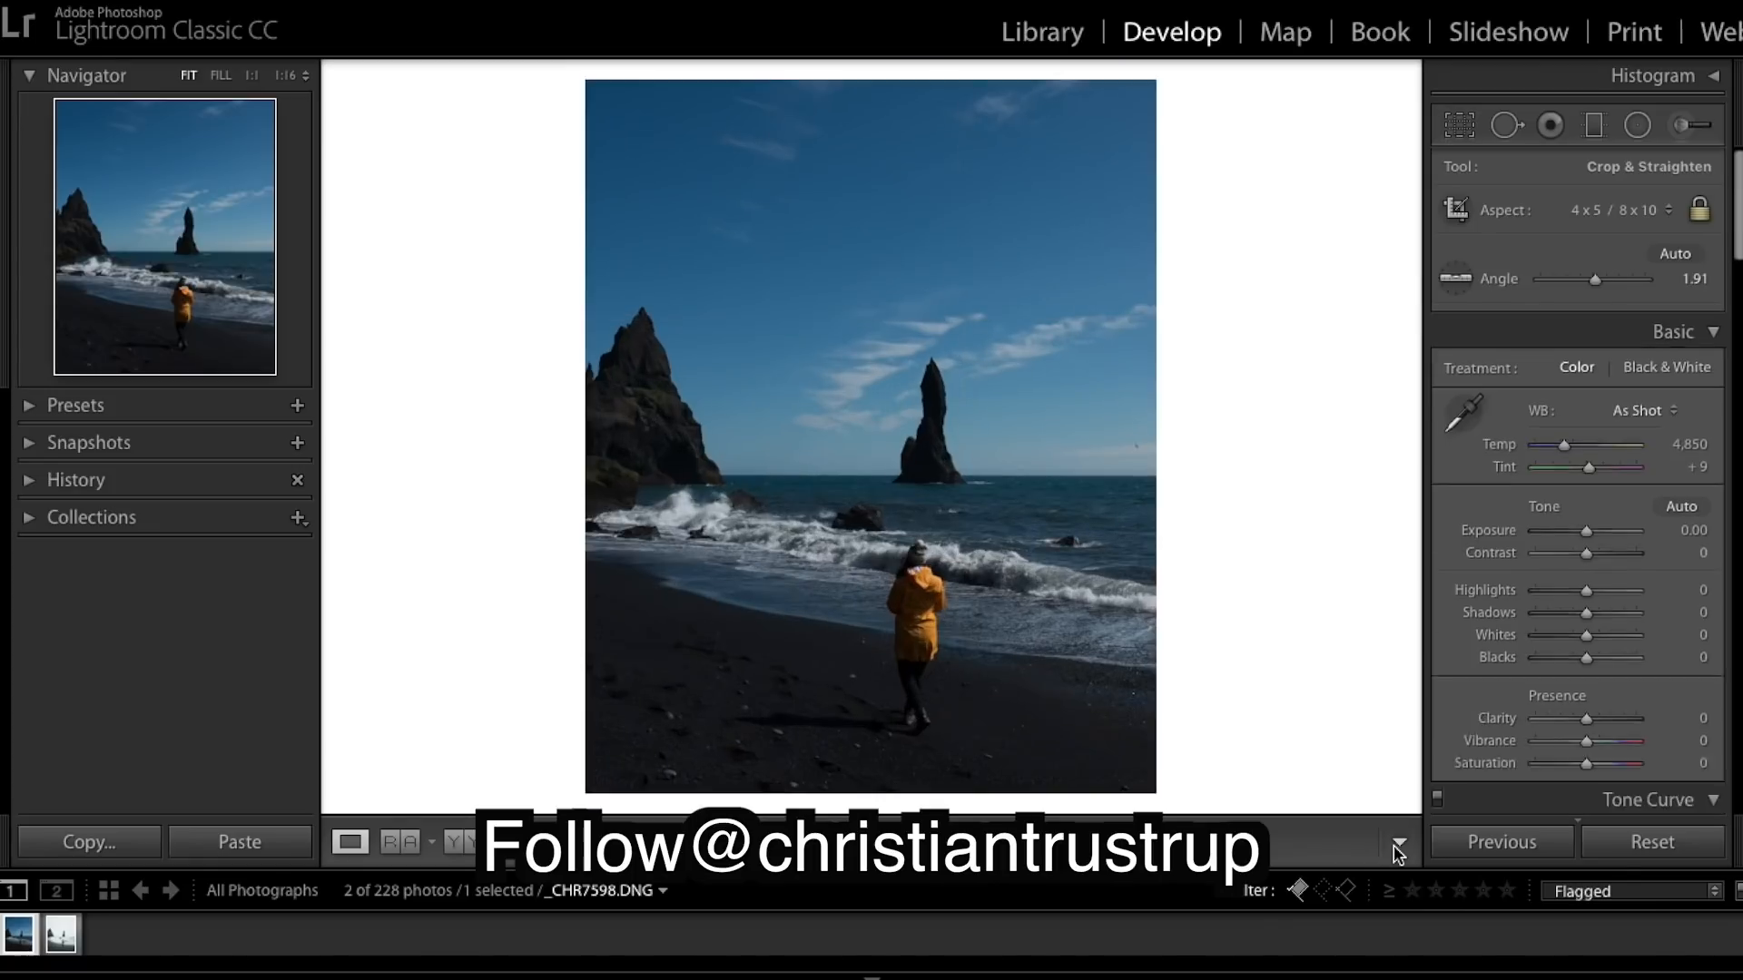
left_click(397, 842)
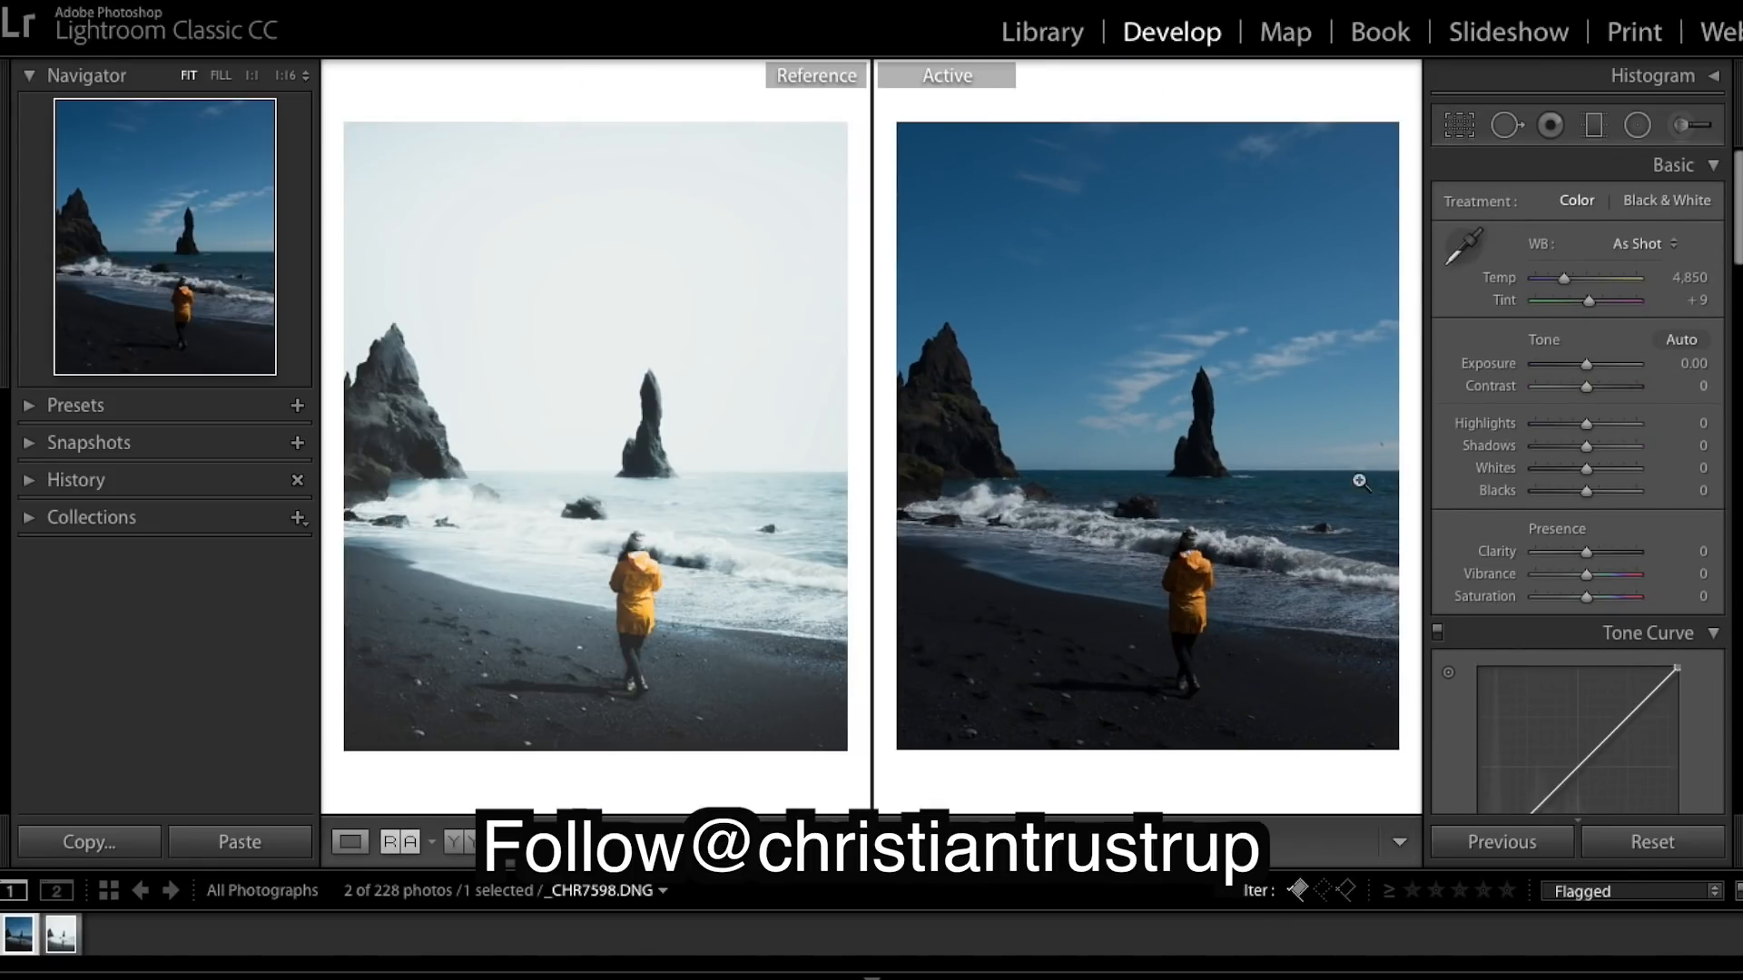
- Set the beach photo's Exposure to +2.90, Shadows to −100, Blacks to −9 and Whites to +10
left_click_drag(1587, 365, 1615, 365)
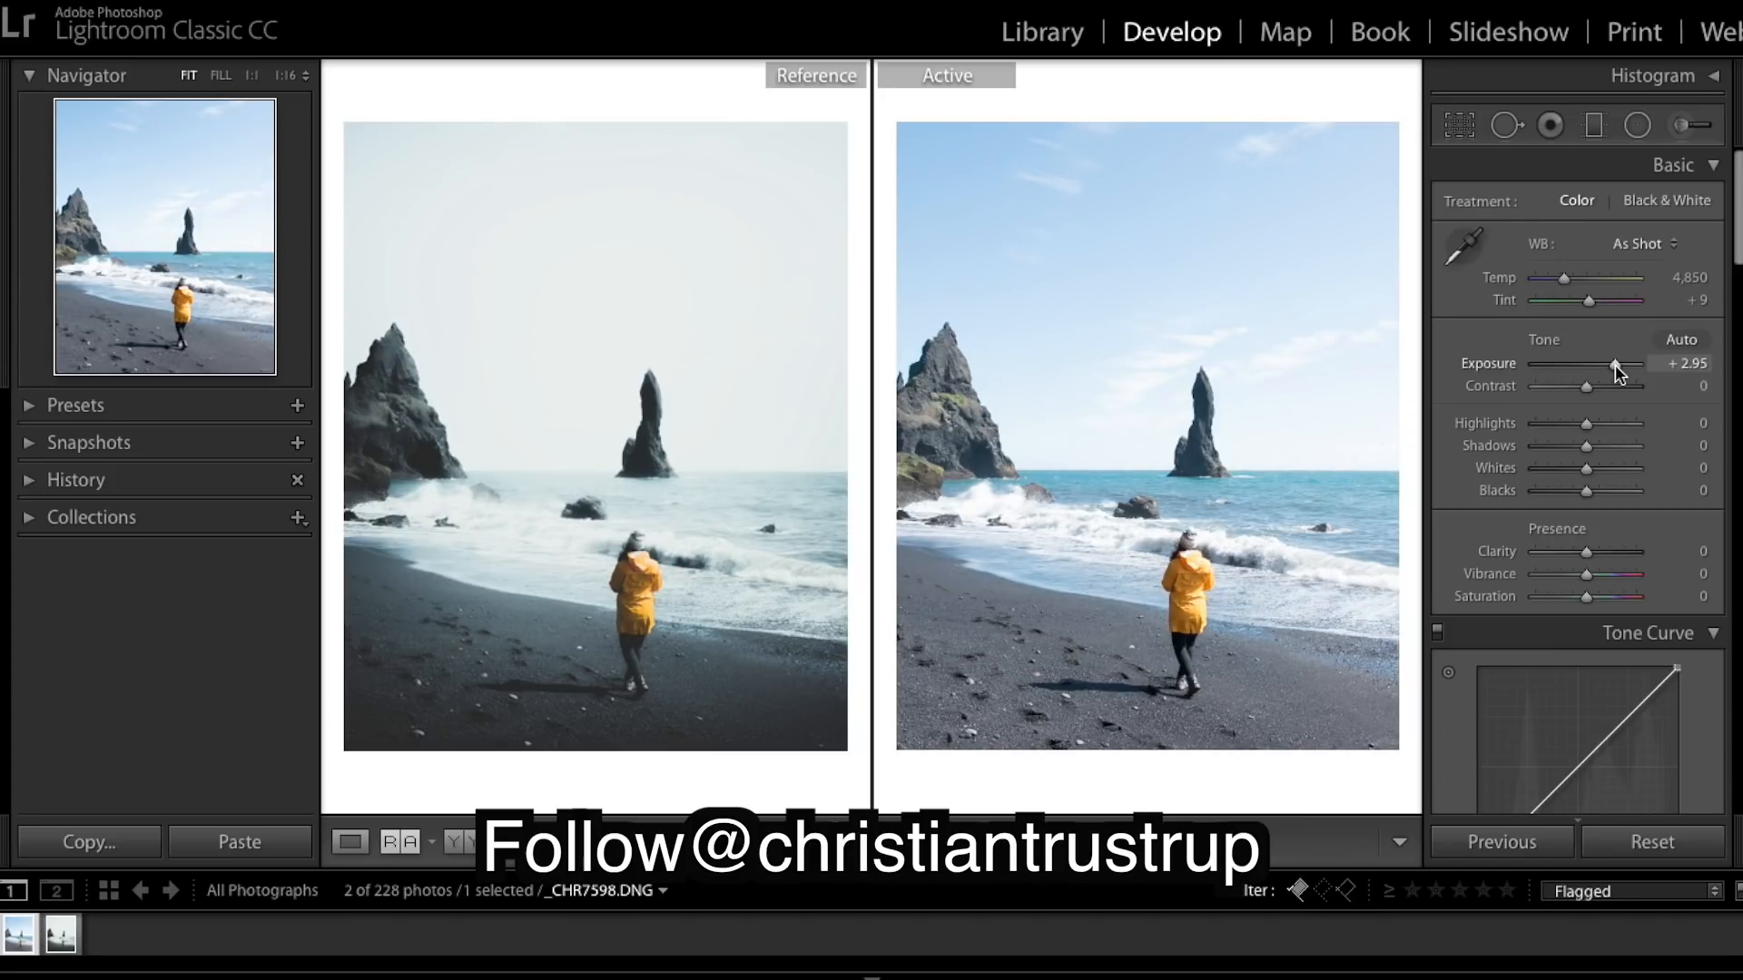
left_click_drag(1616, 366, 1615, 366)
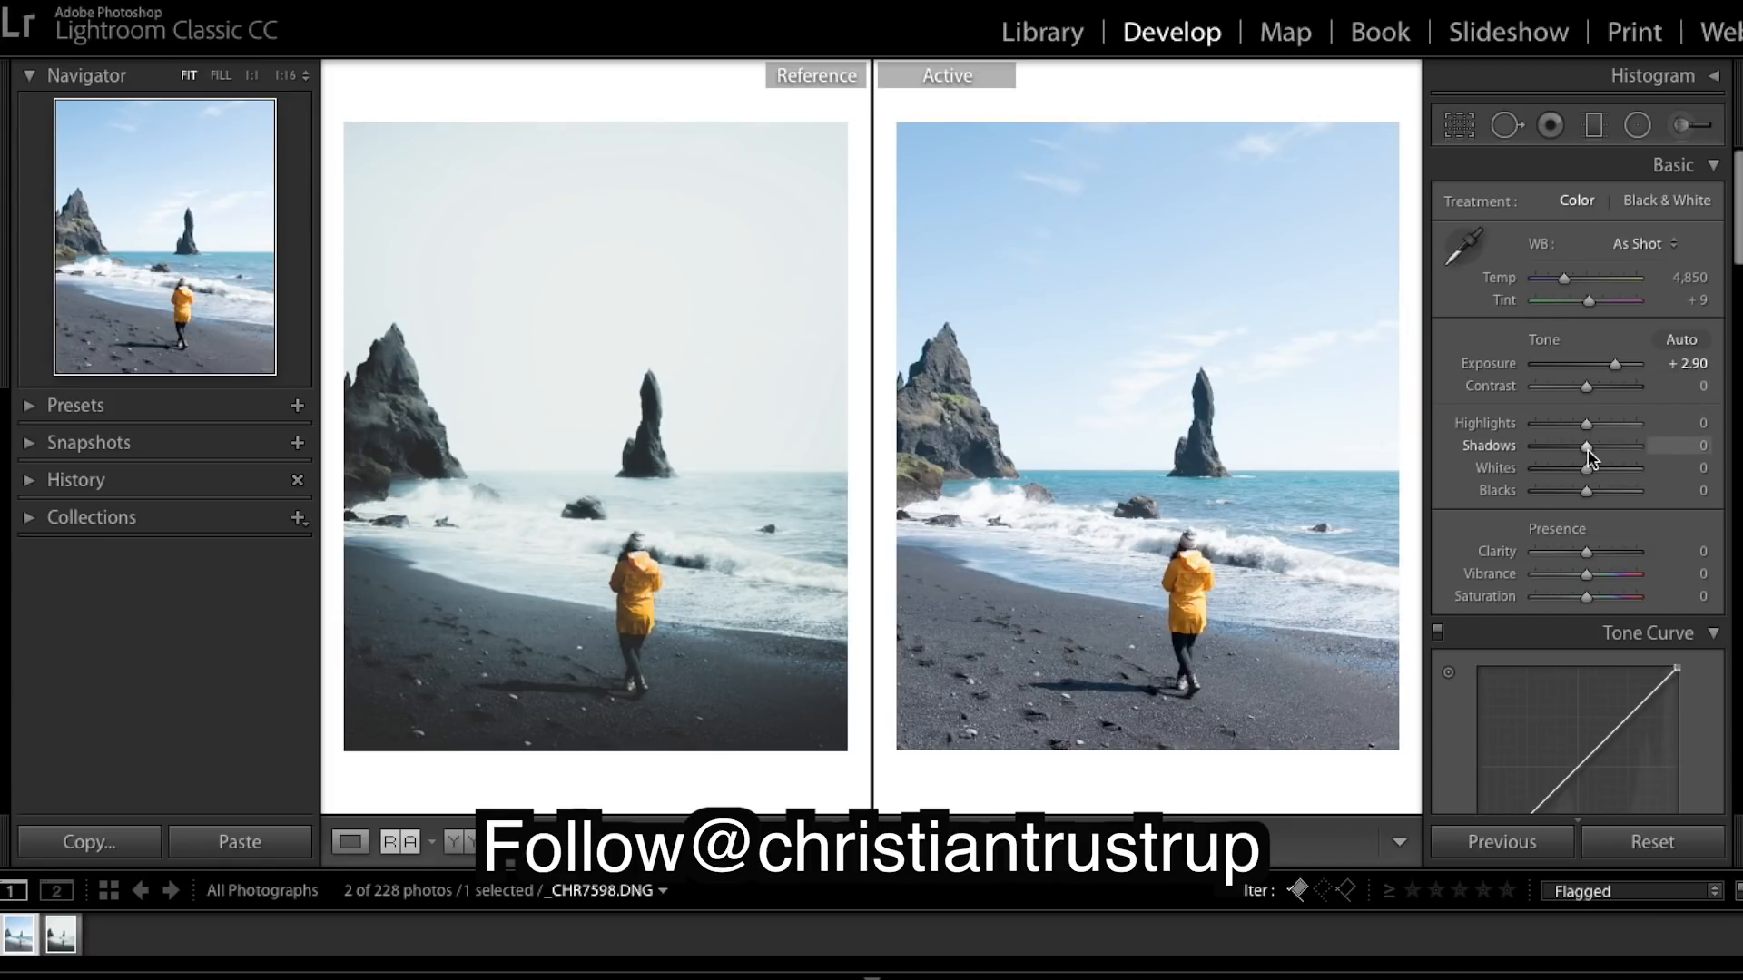
left_click_drag(1586, 445, 1256, 458)
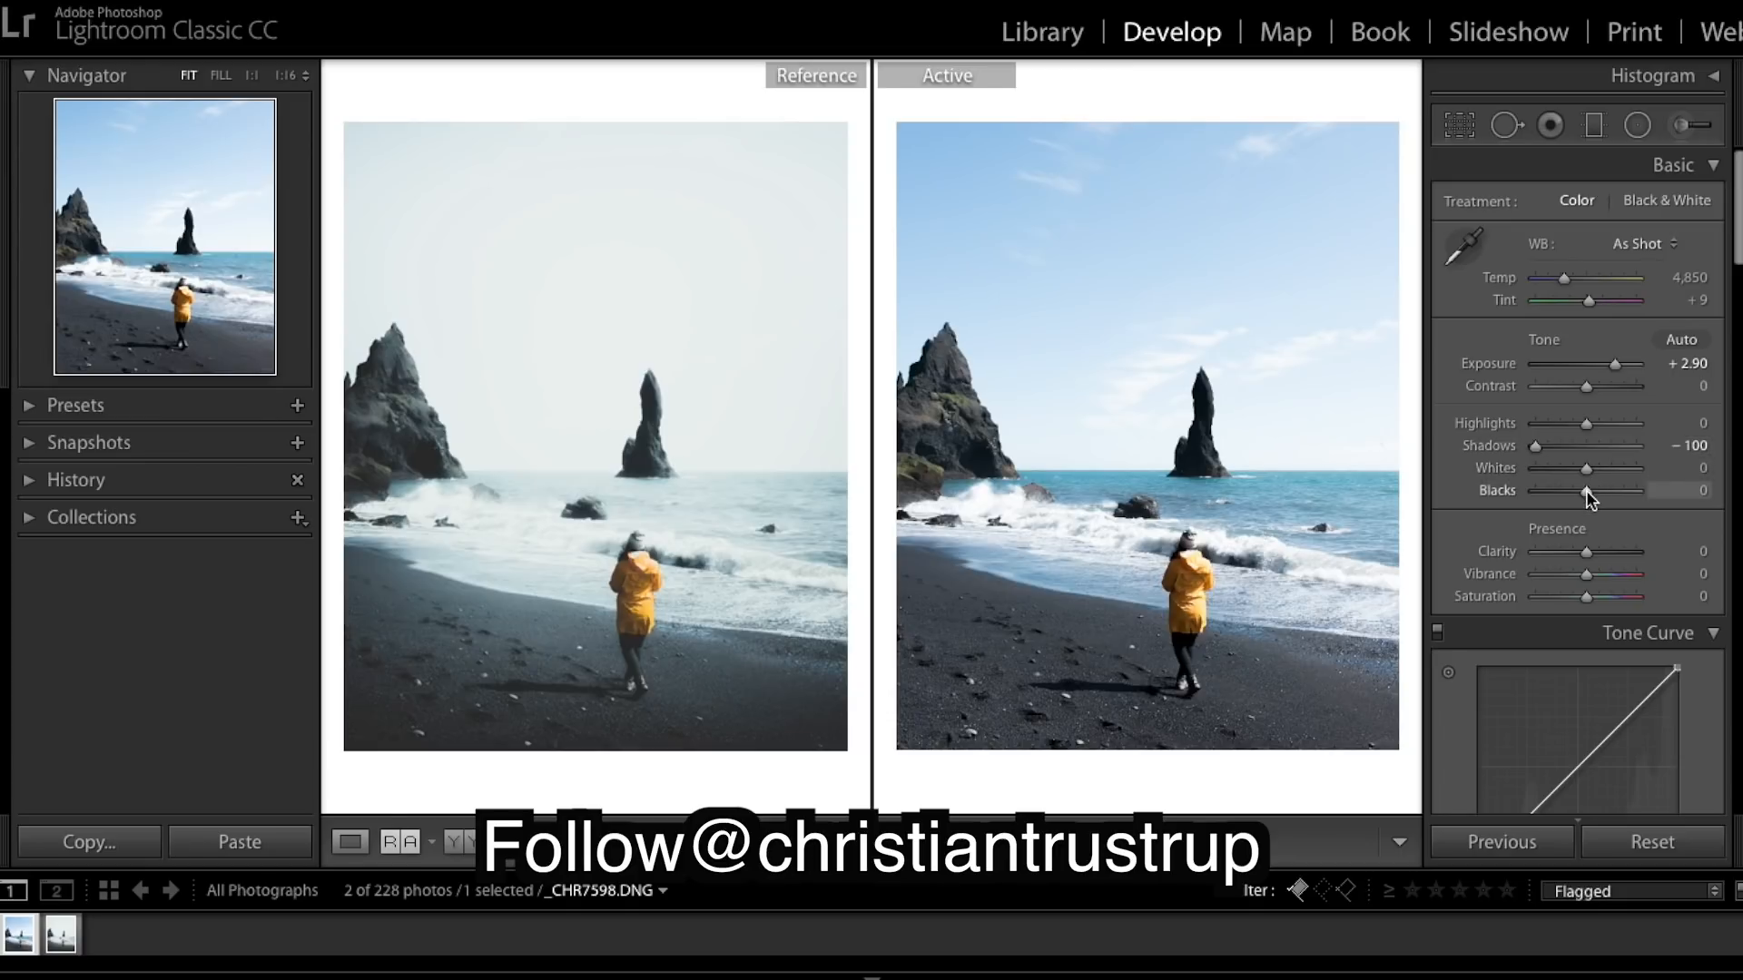
left_click_drag(1585, 493, 1582, 492)
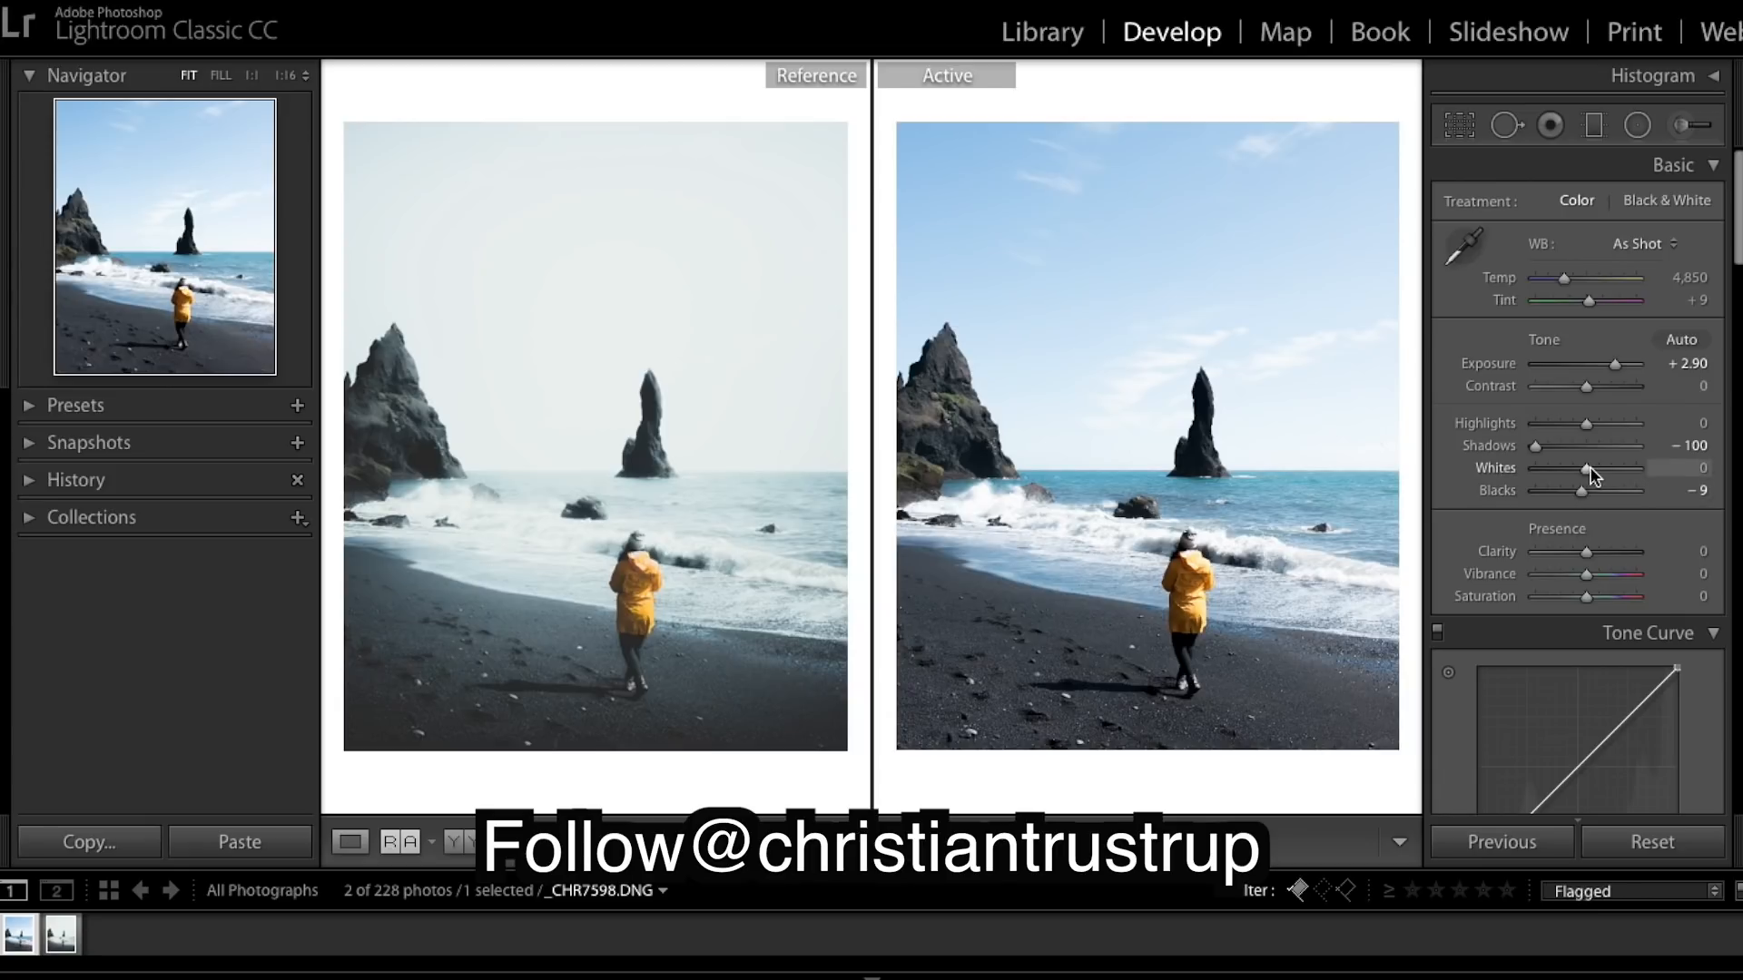
left_click_drag(1588, 466, 1594, 470)
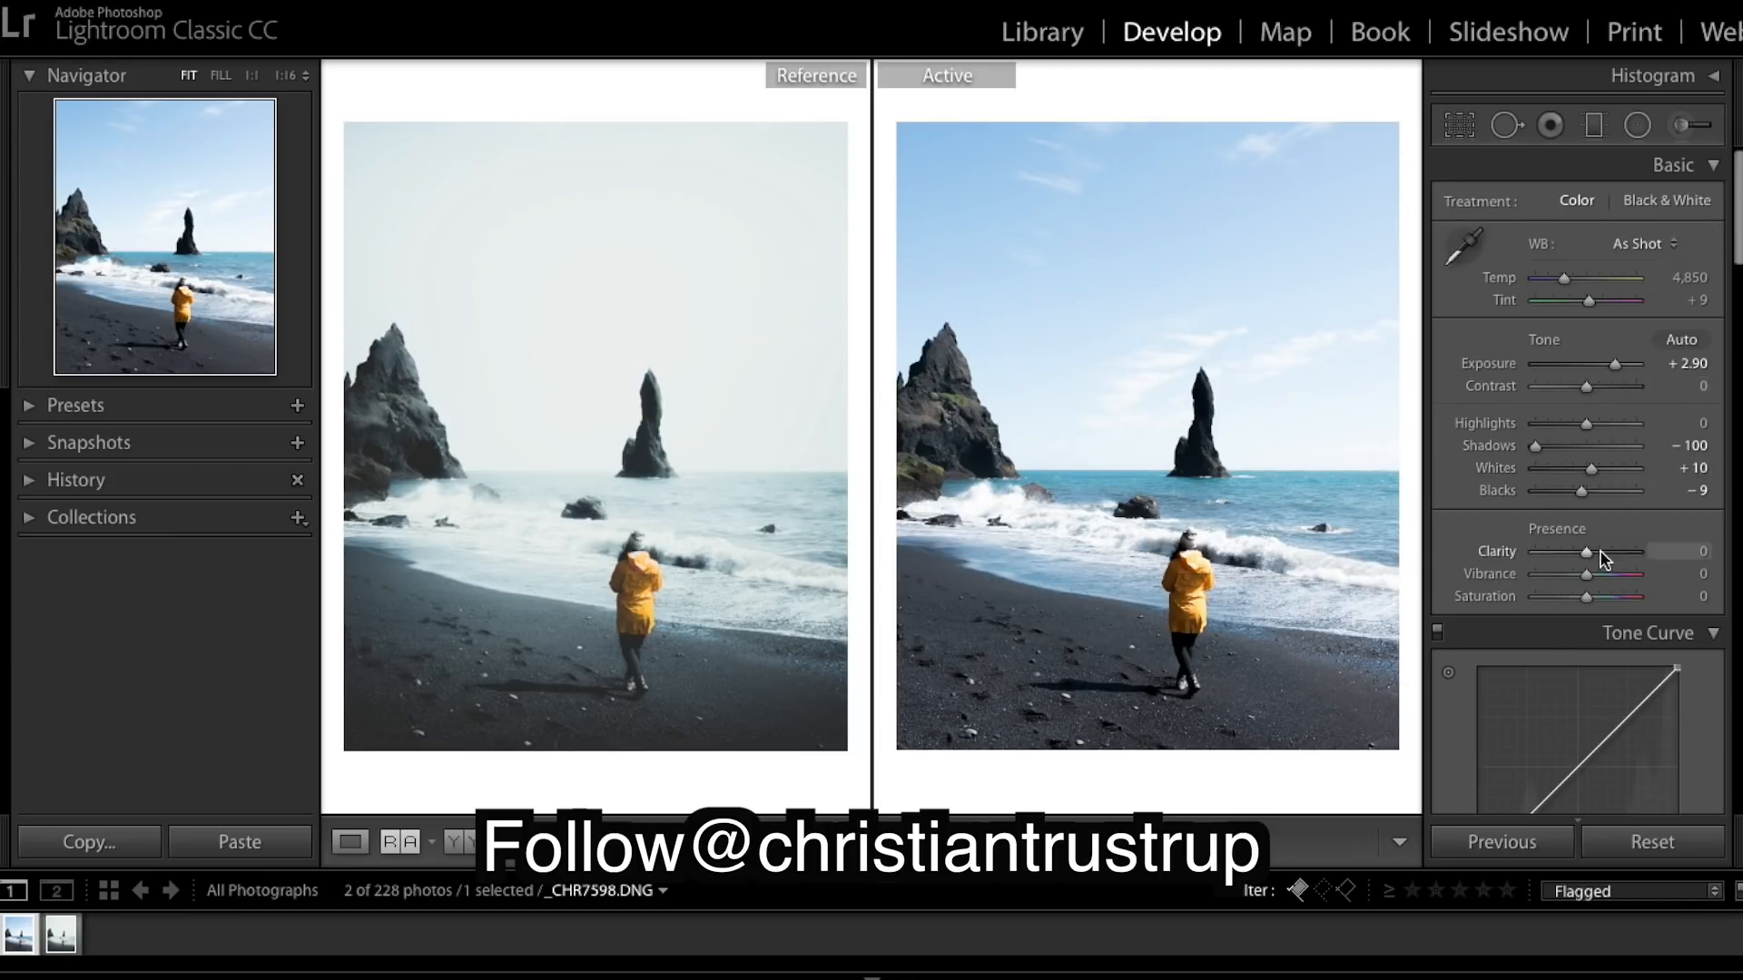
- Add a Highlight Priority post-crop vignette with Amount −39, Midpoint 0, Roundness +100, Feather 100 and Highlights 100
scroll(1603, 551, "down", 20)
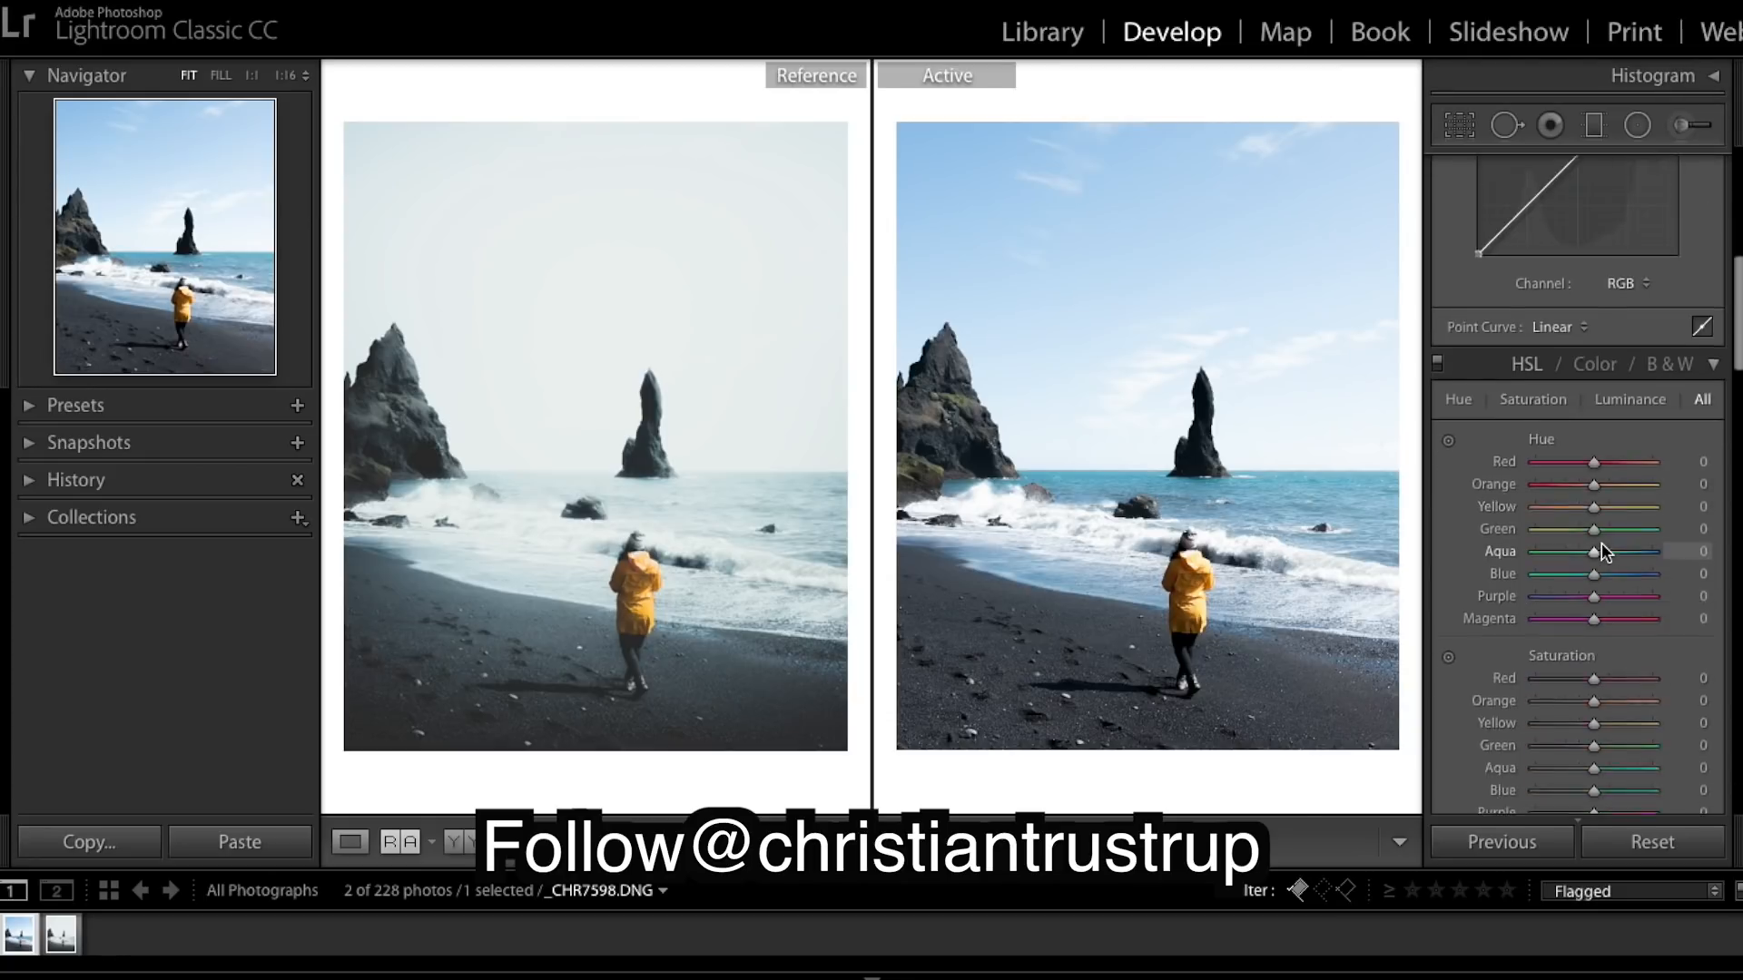
scroll(1601, 549, "down", 5)
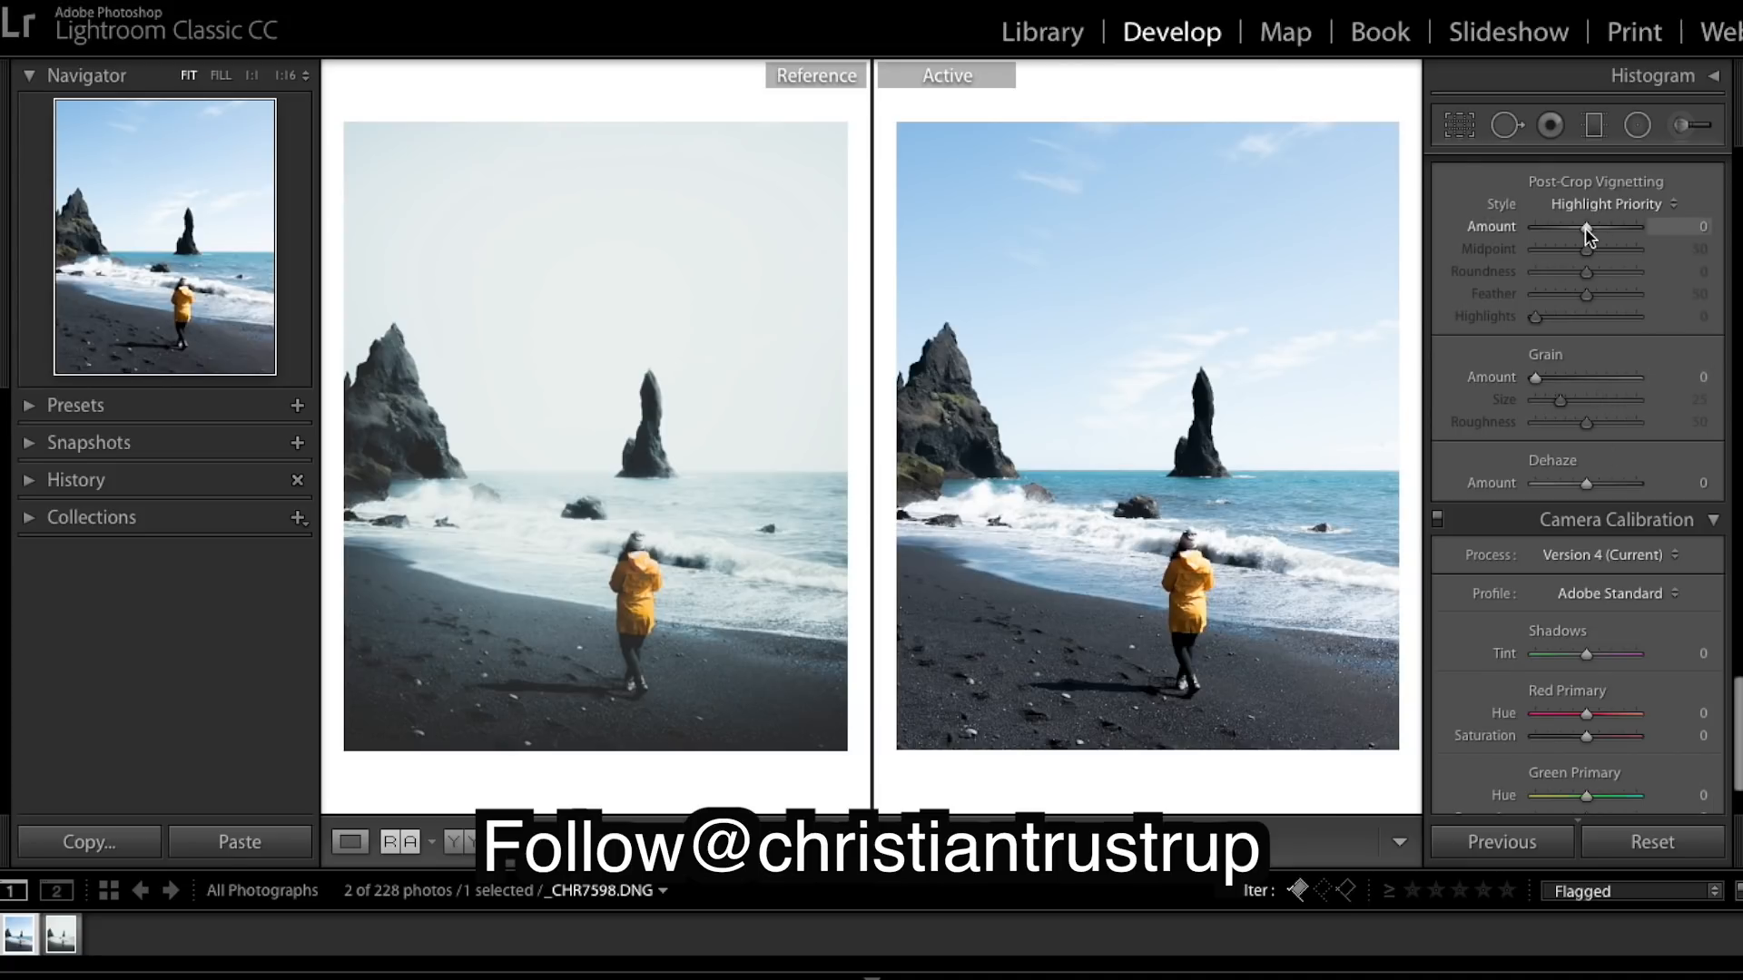
left_click_drag(1585, 227, 1567, 238)
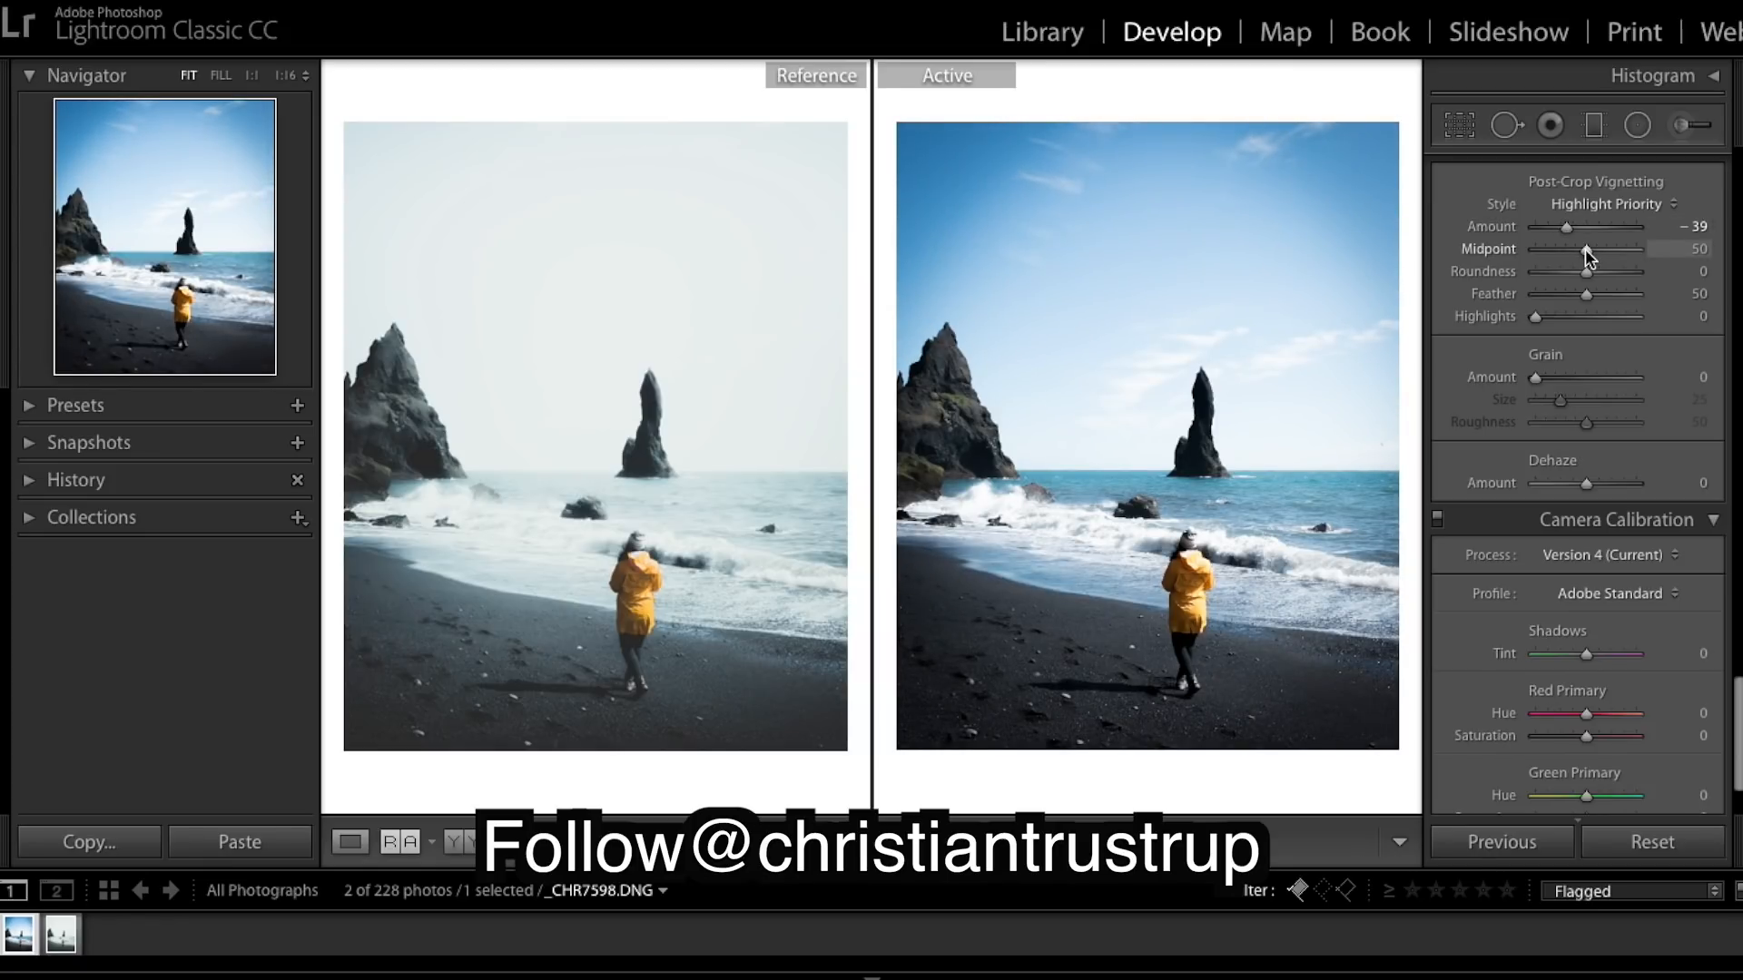
left_click_drag(1585, 249, 1458, 240)
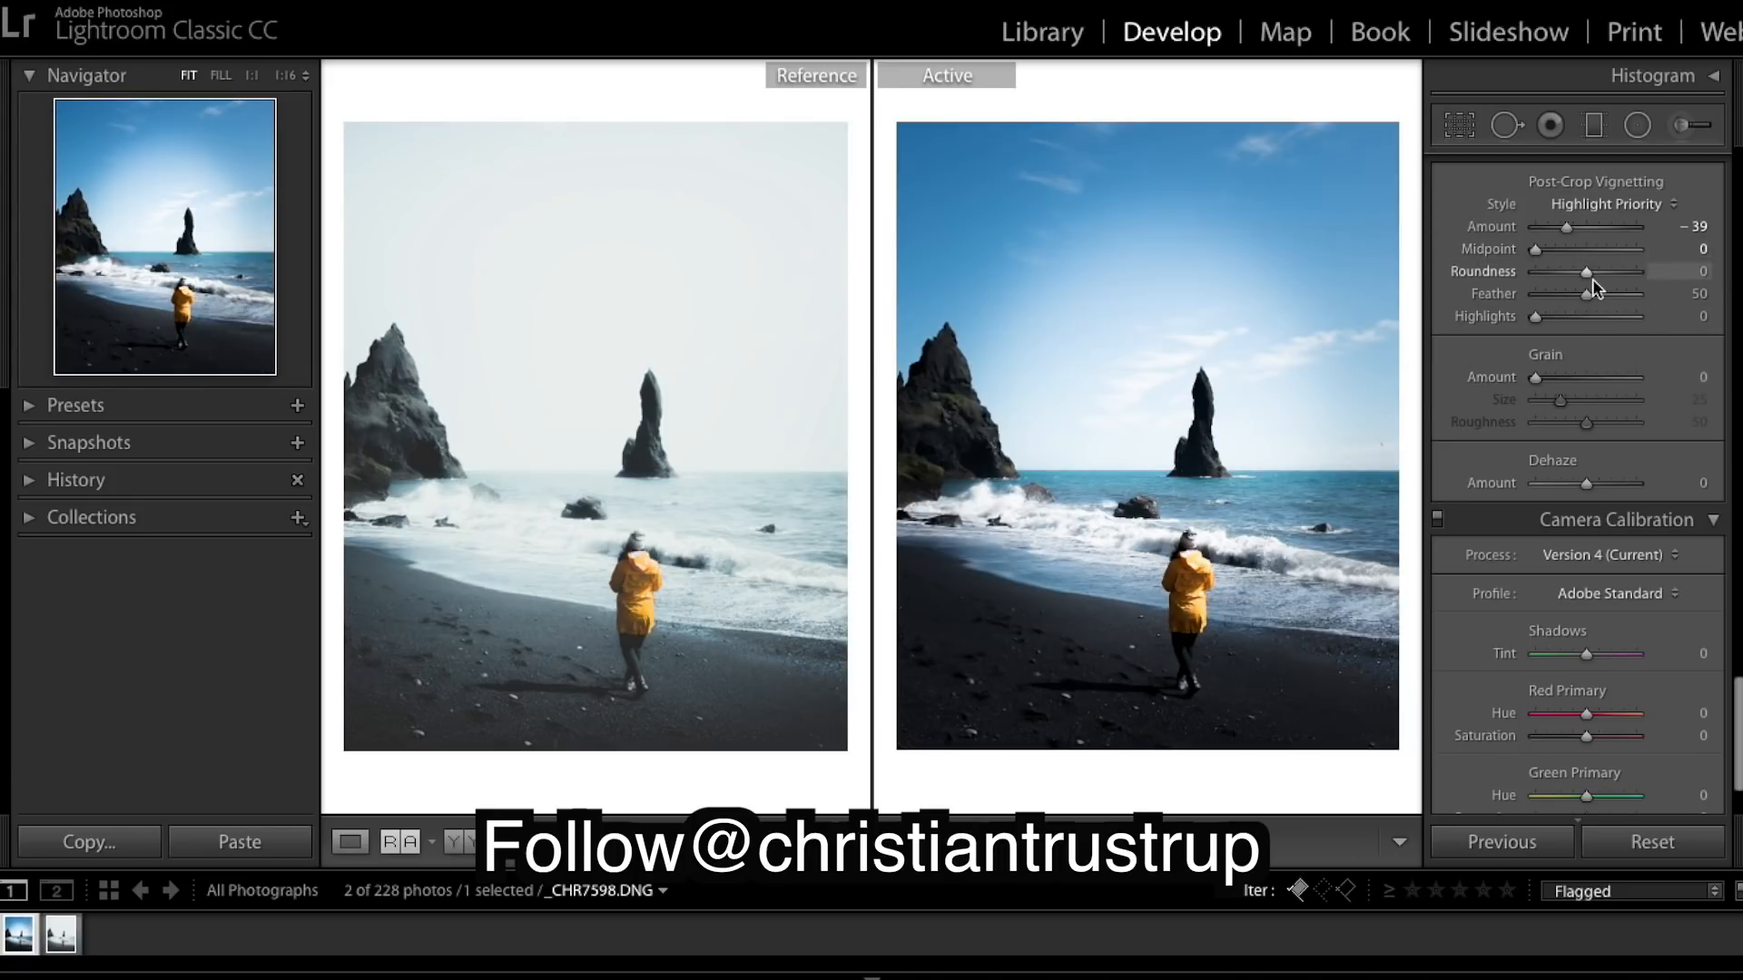
left_click_drag(1589, 274, 1735, 327)
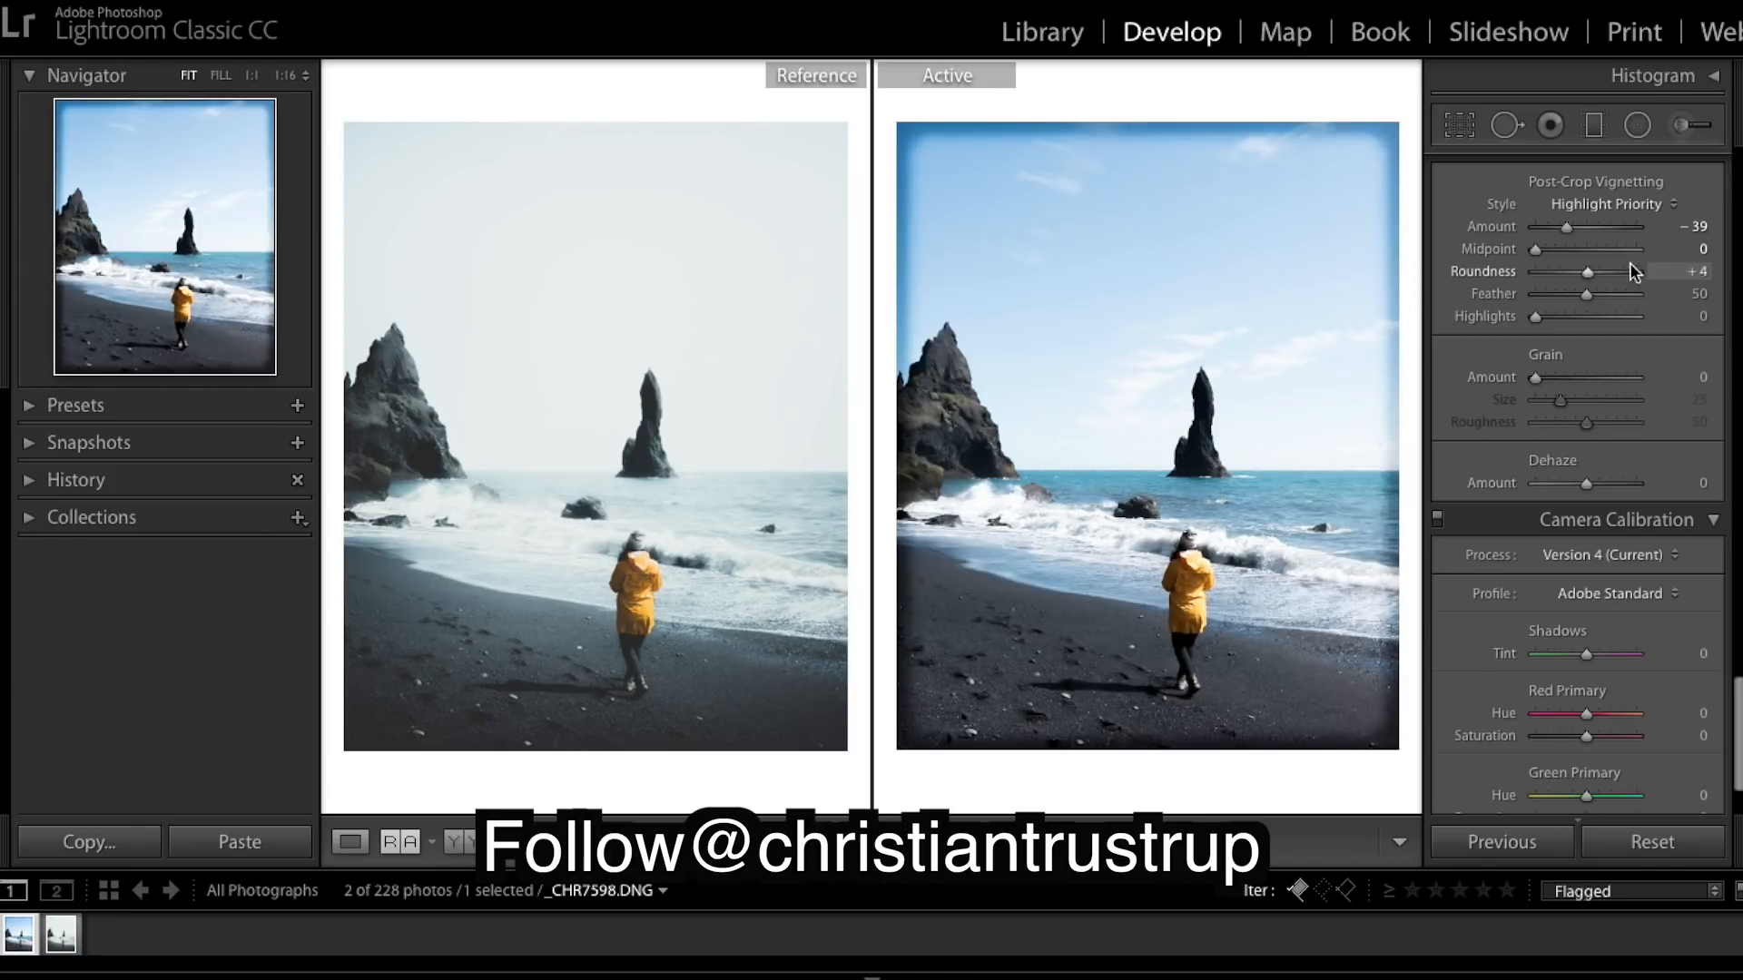
left_click_drag(1589, 296, 1652, 296)
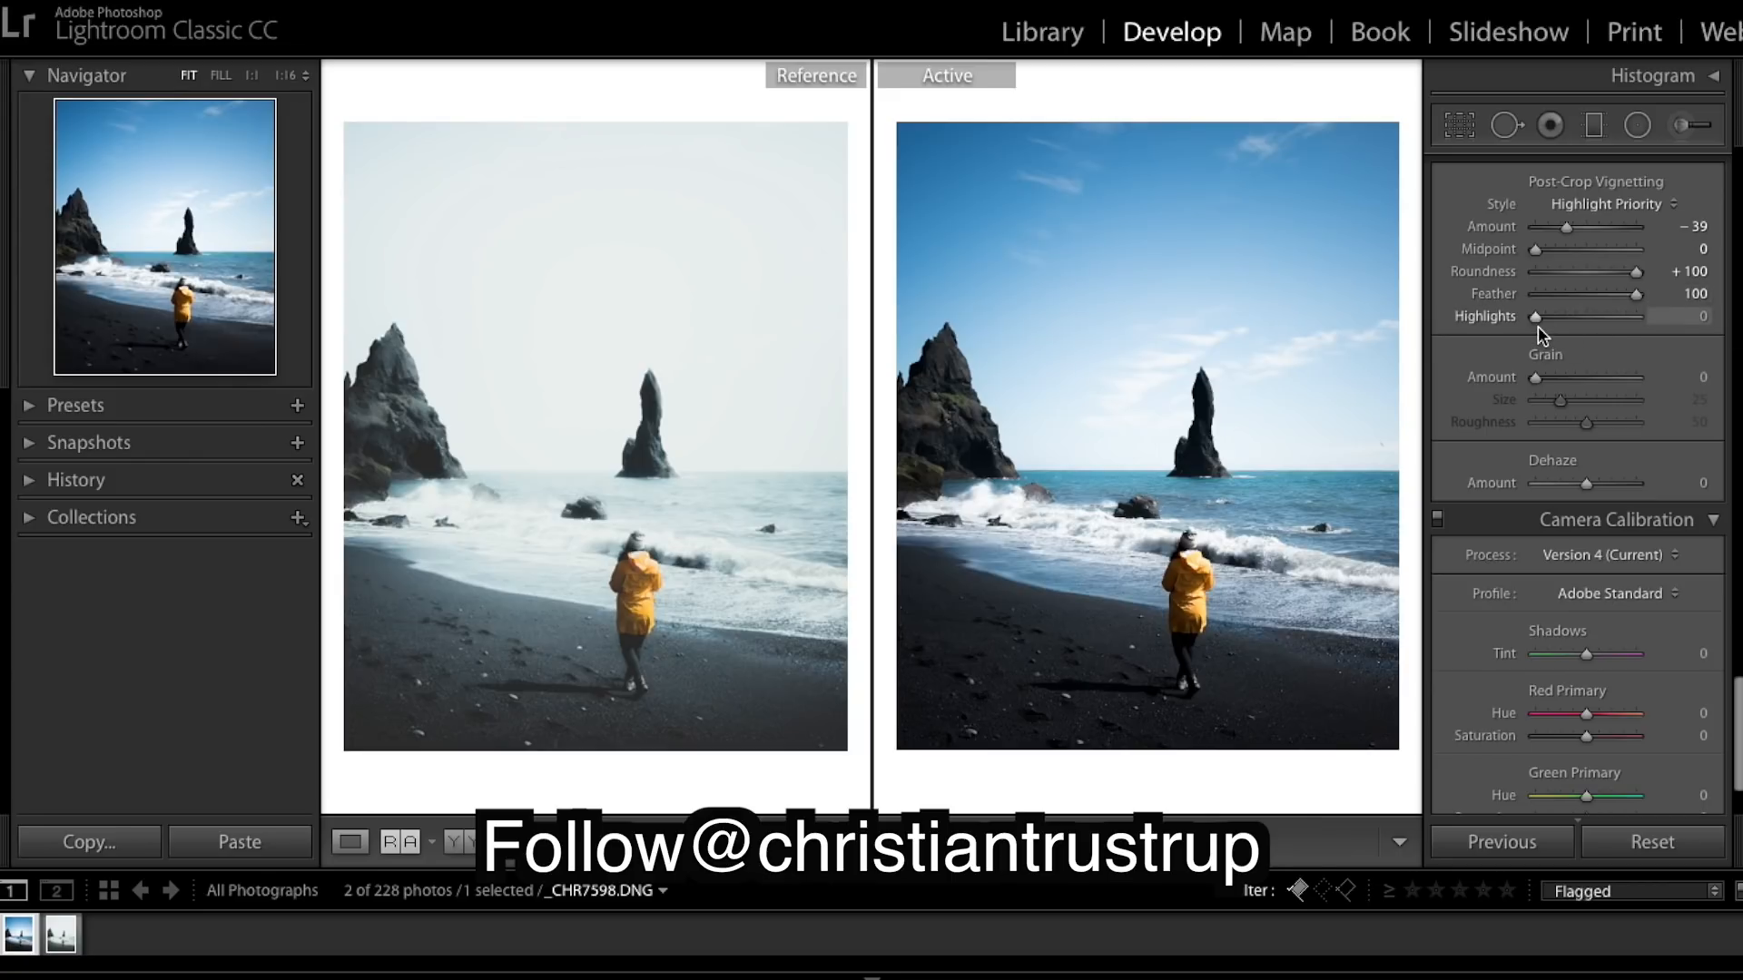
left_click_drag(1534, 317, 1639, 319)
- Raise the beach photo's Clarity to about +22
scroll(1563, 442, "up", 15)
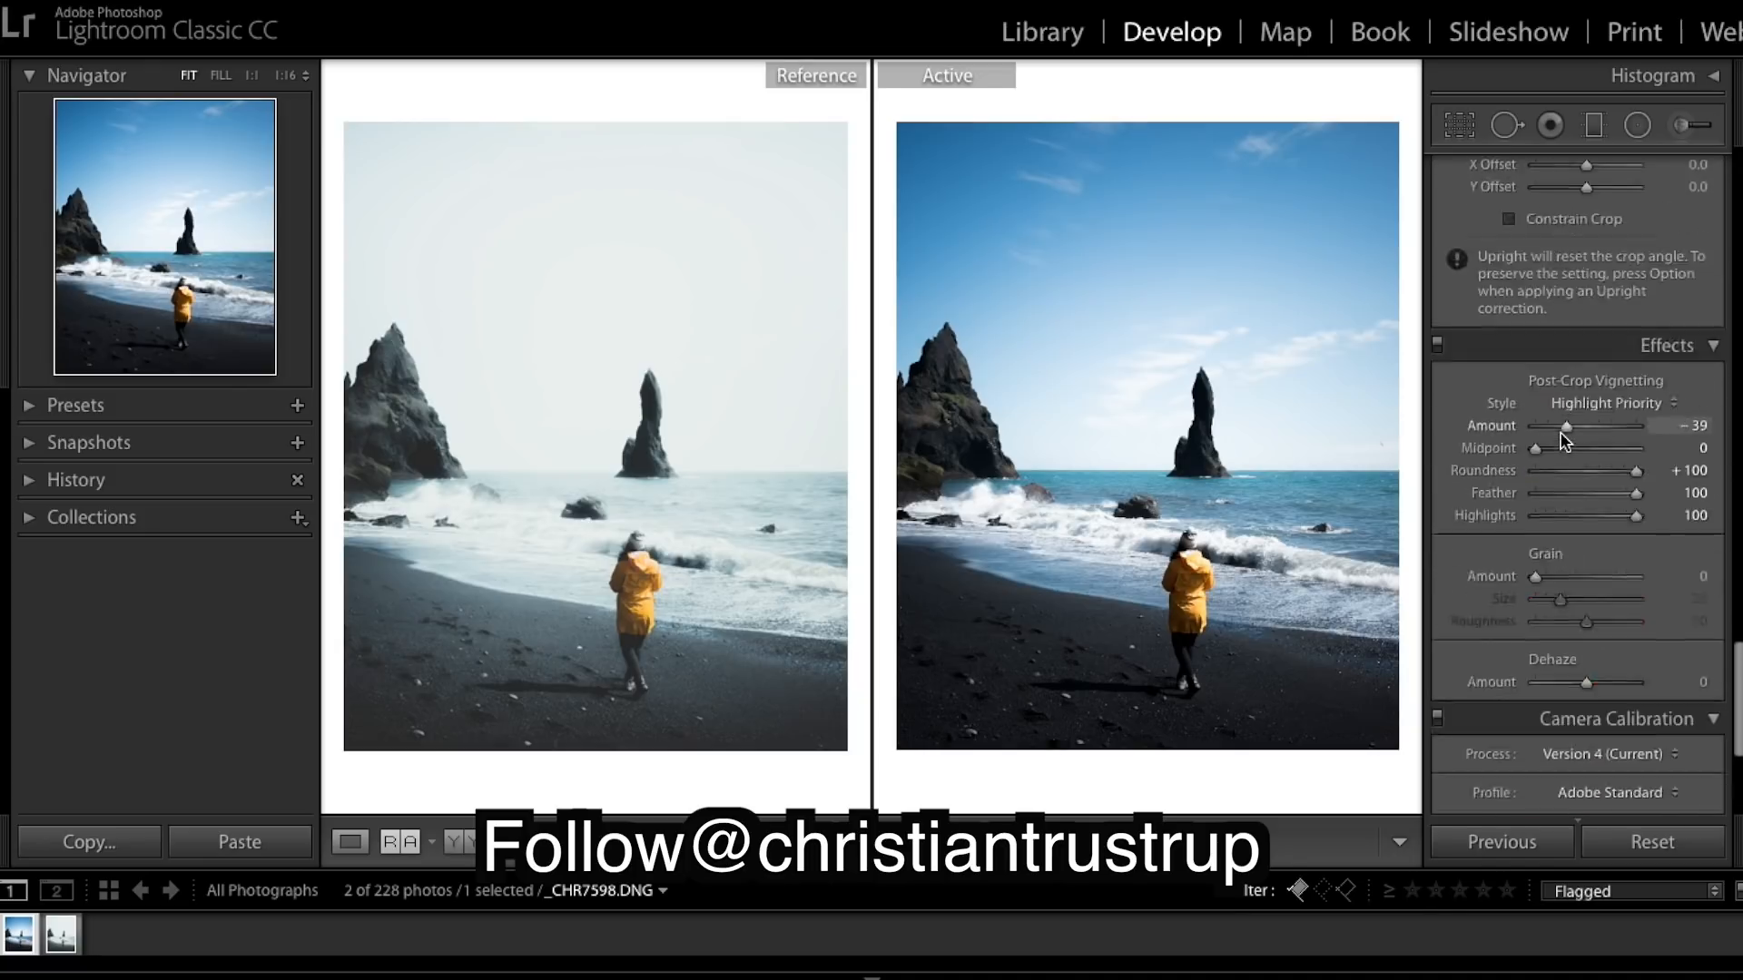
scroll(1563, 442, "up", 15)
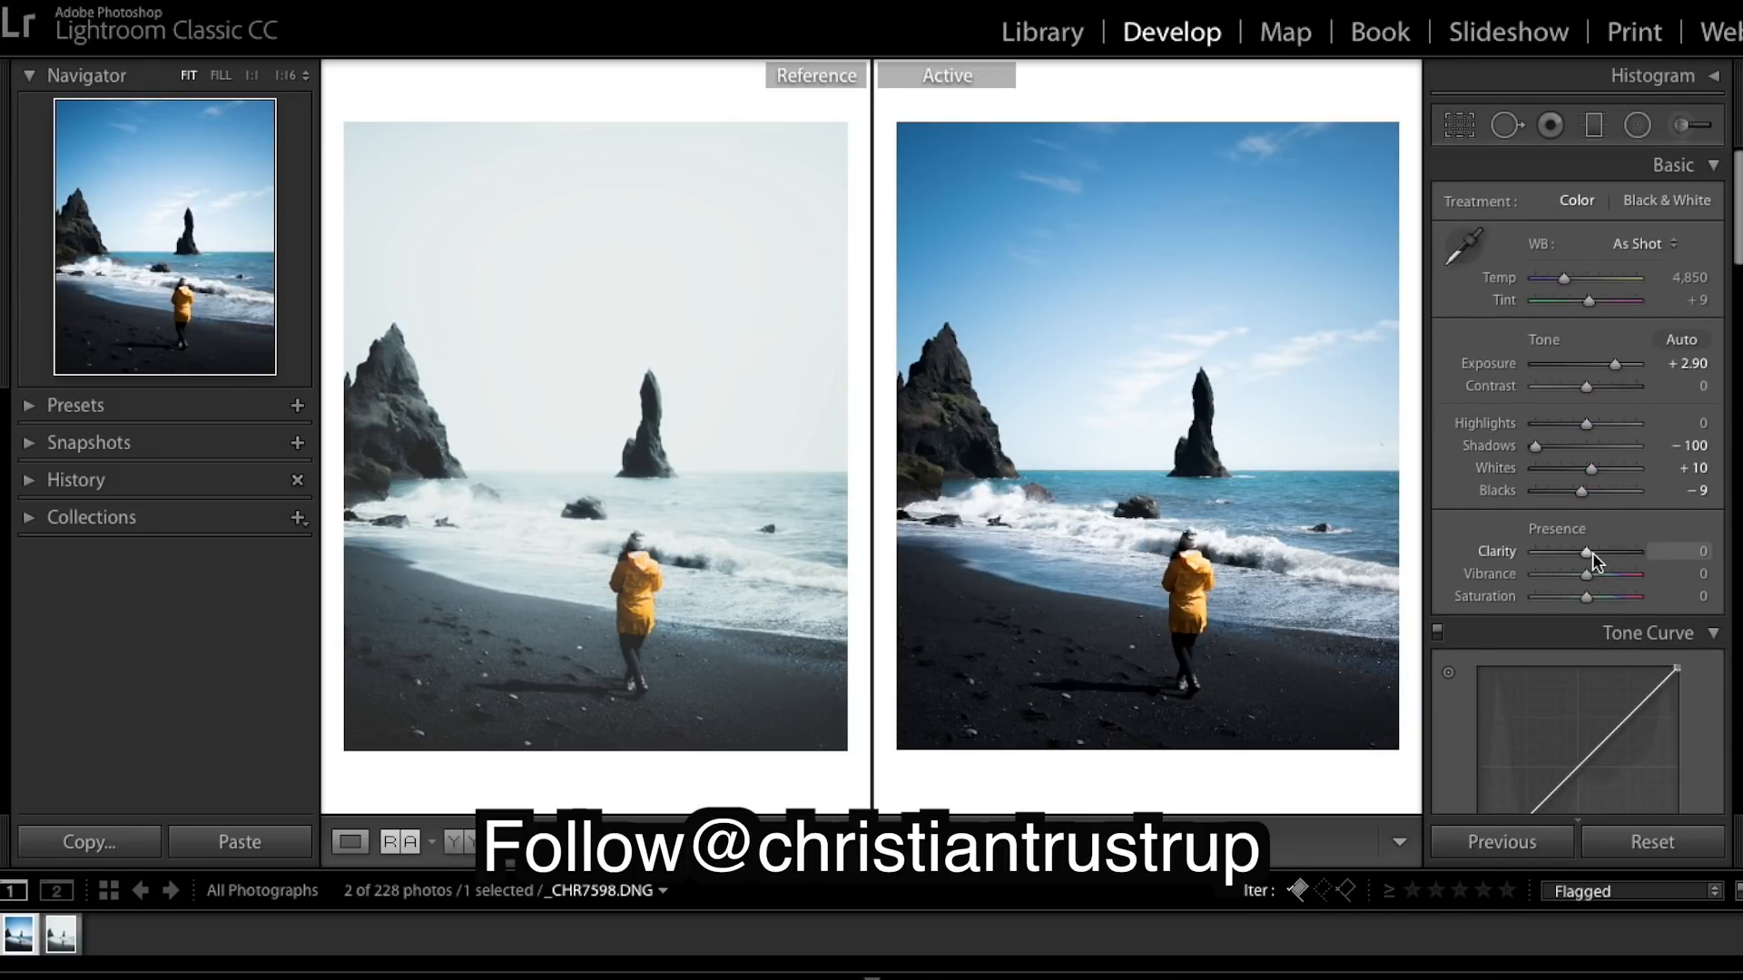
left_click_drag(1592, 552, 1603, 550)
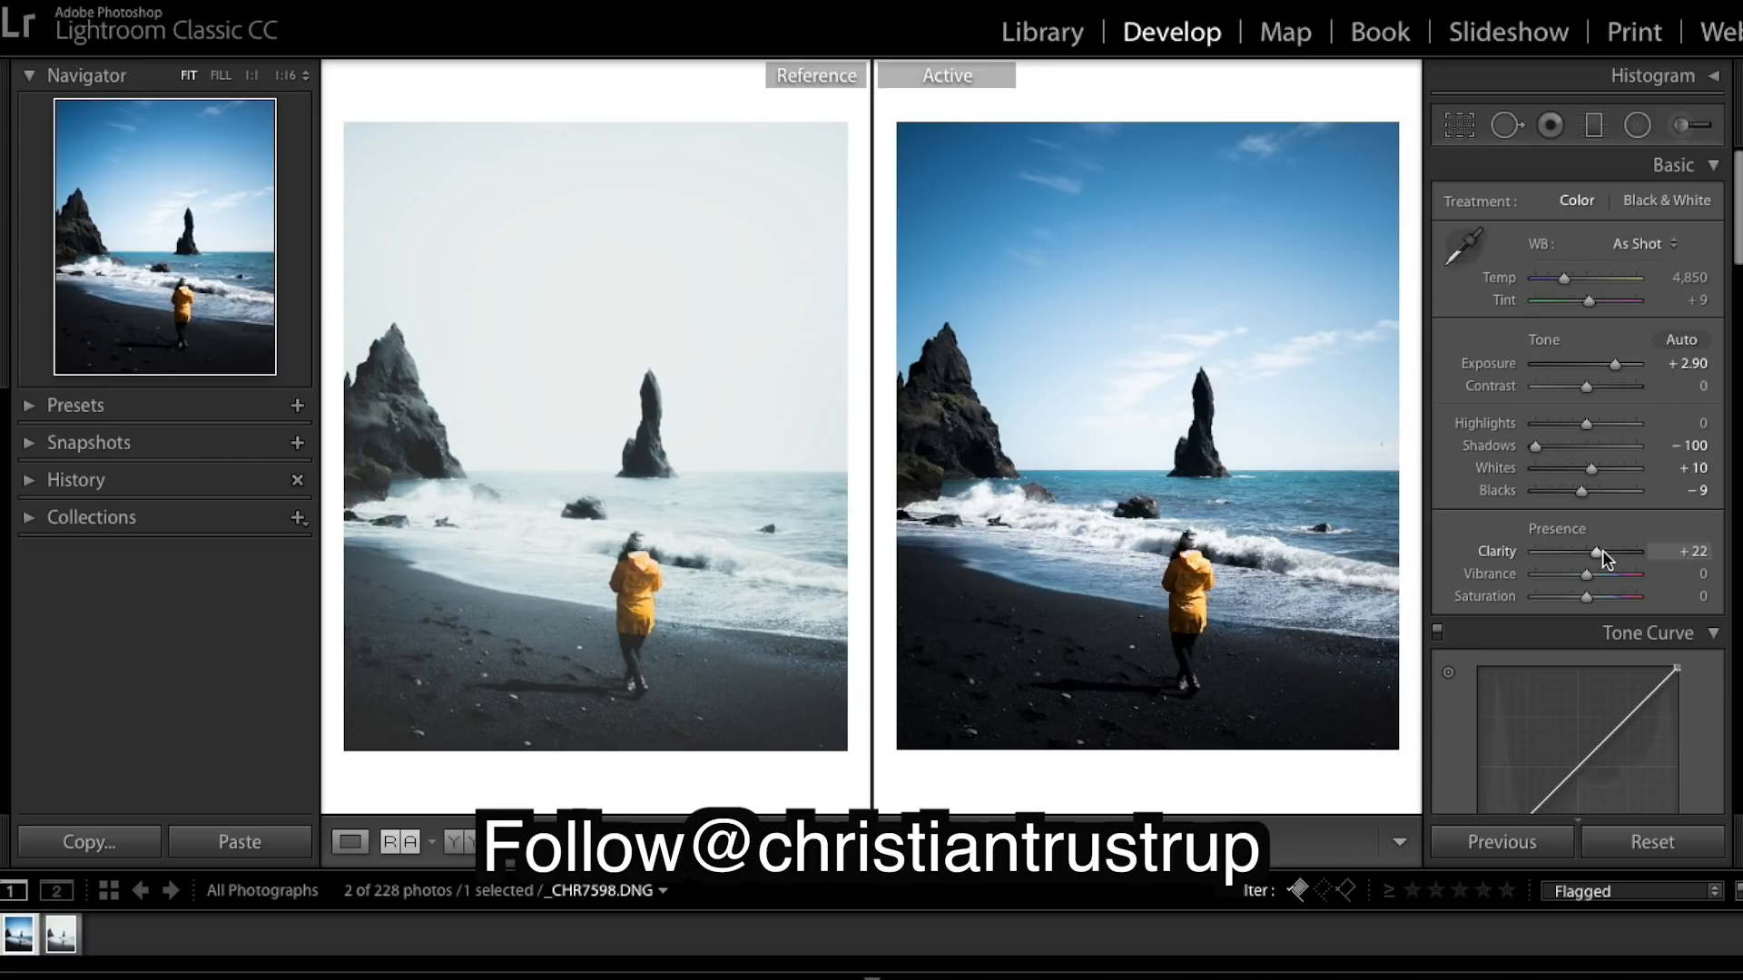
left_click_drag(1603, 550, 1601, 551)
- Set the beach photo's Dehaze amount to −24
scroll(1652, 590, "down", 10)
scroll(1653, 586, "down", 10)
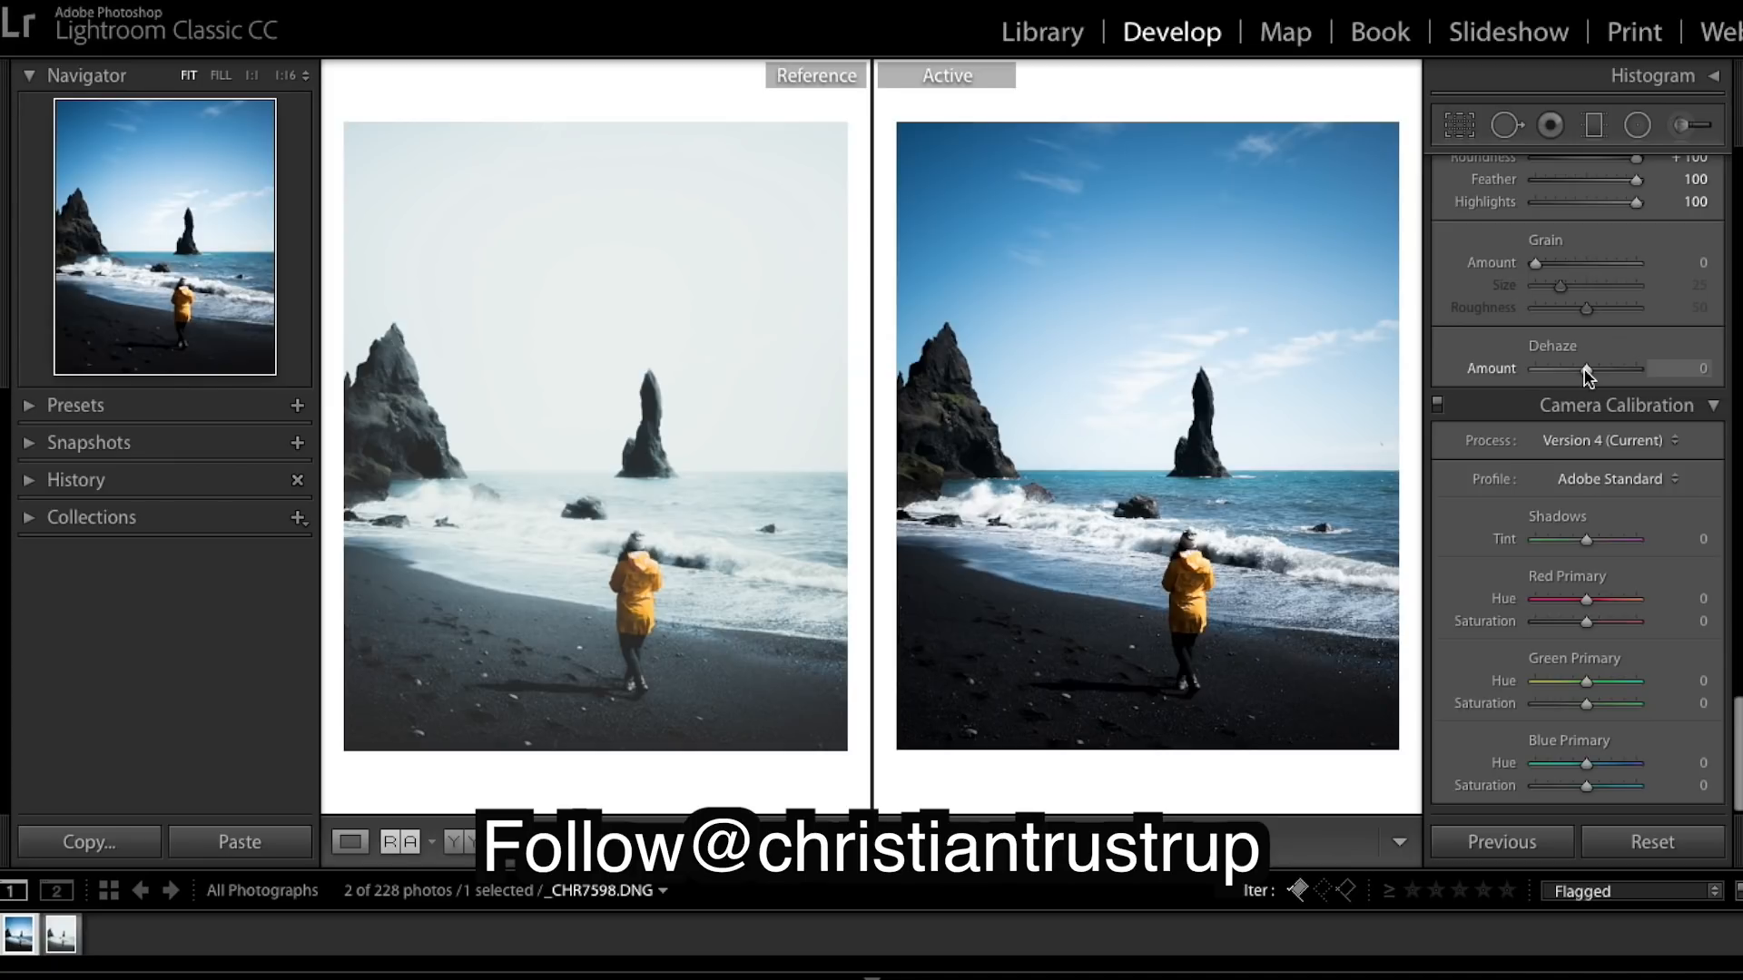
left_click_drag(1576, 371, 1572, 368)
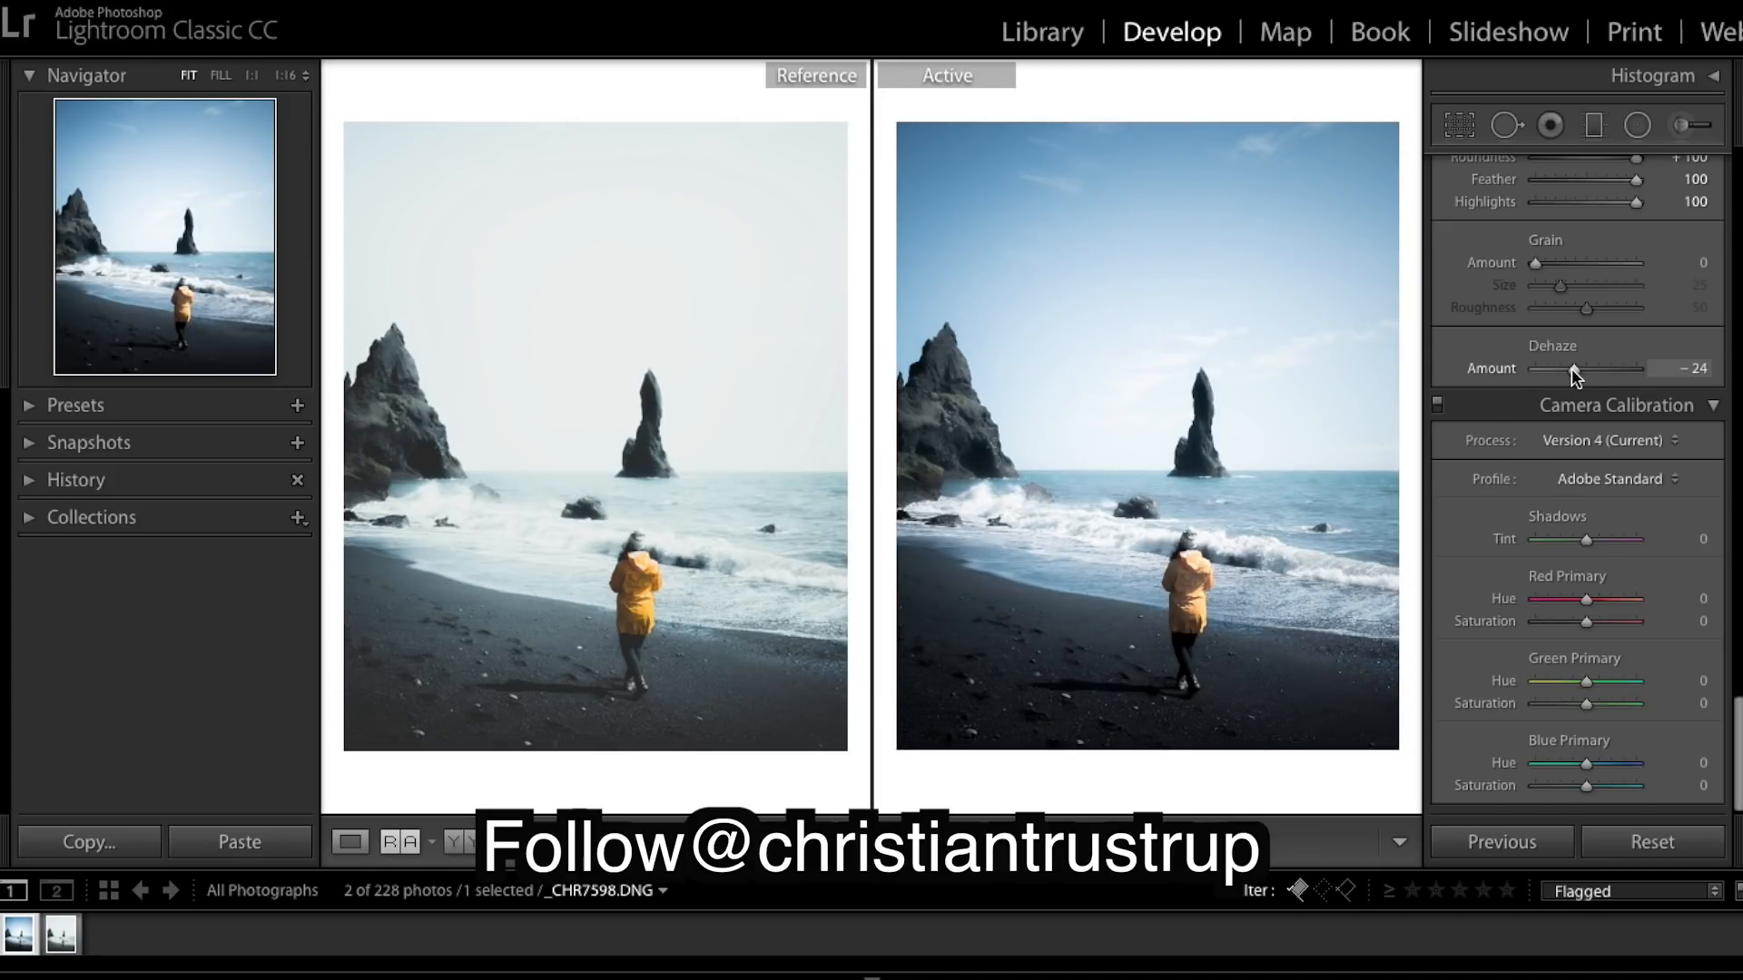
left_click_drag(1571, 366, 1561, 363)
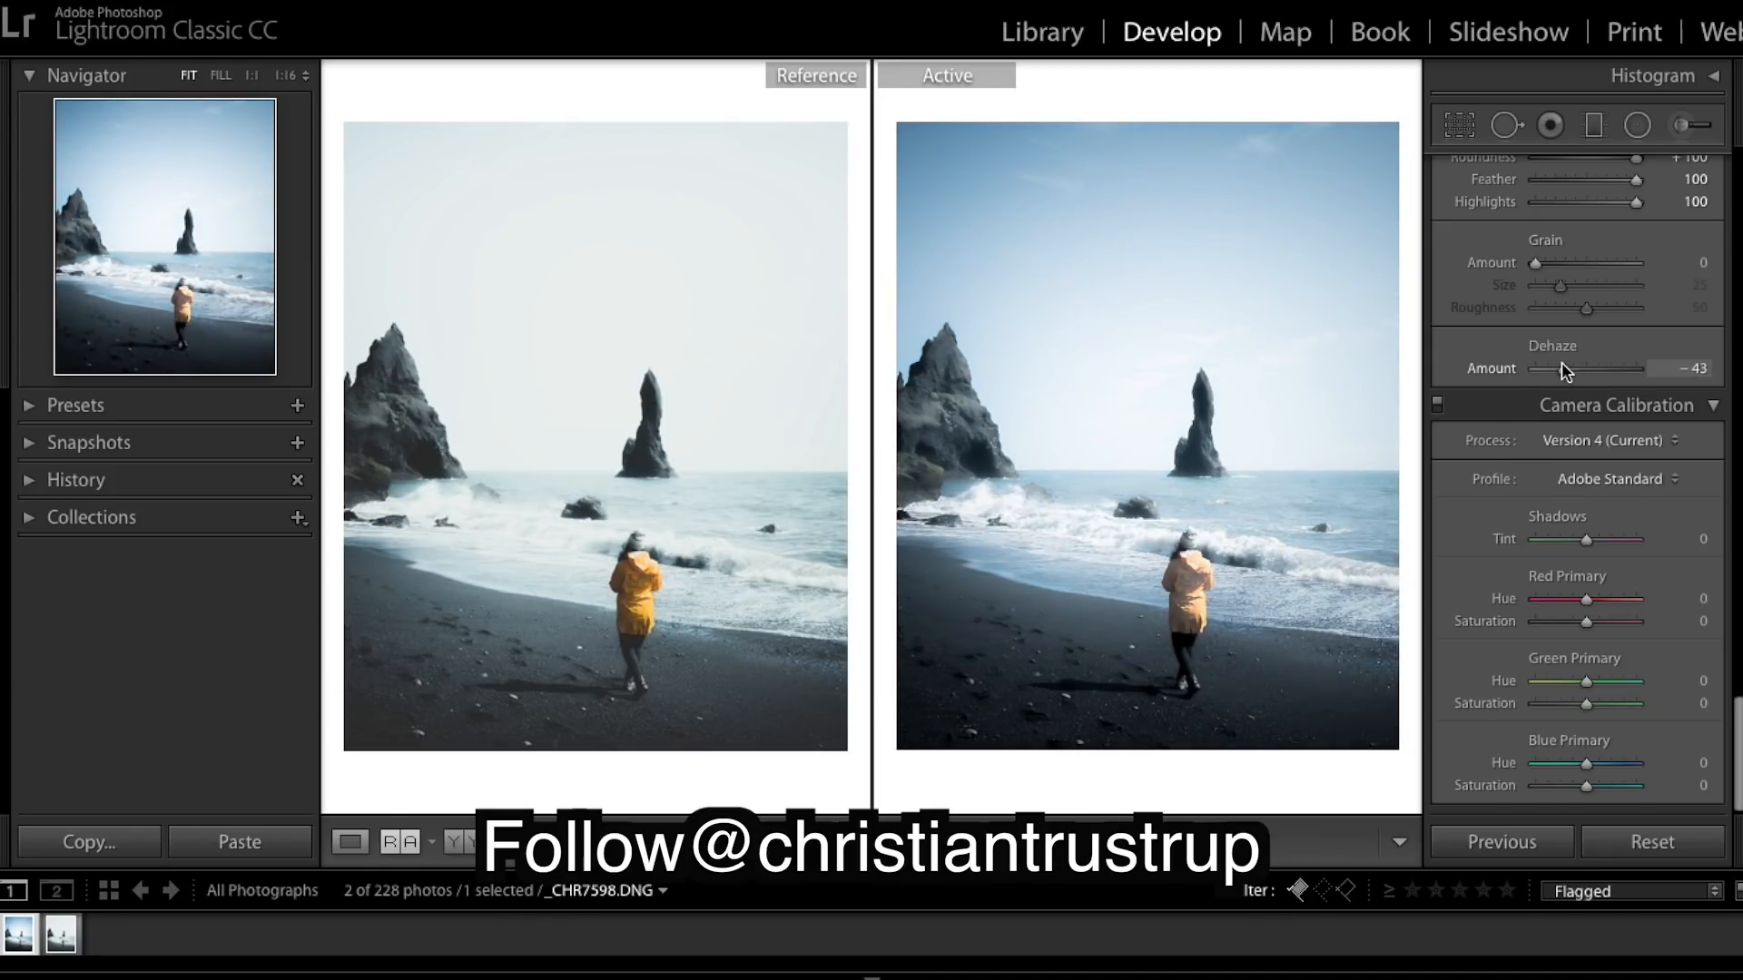
left_click_drag(1562, 367, 1575, 372)
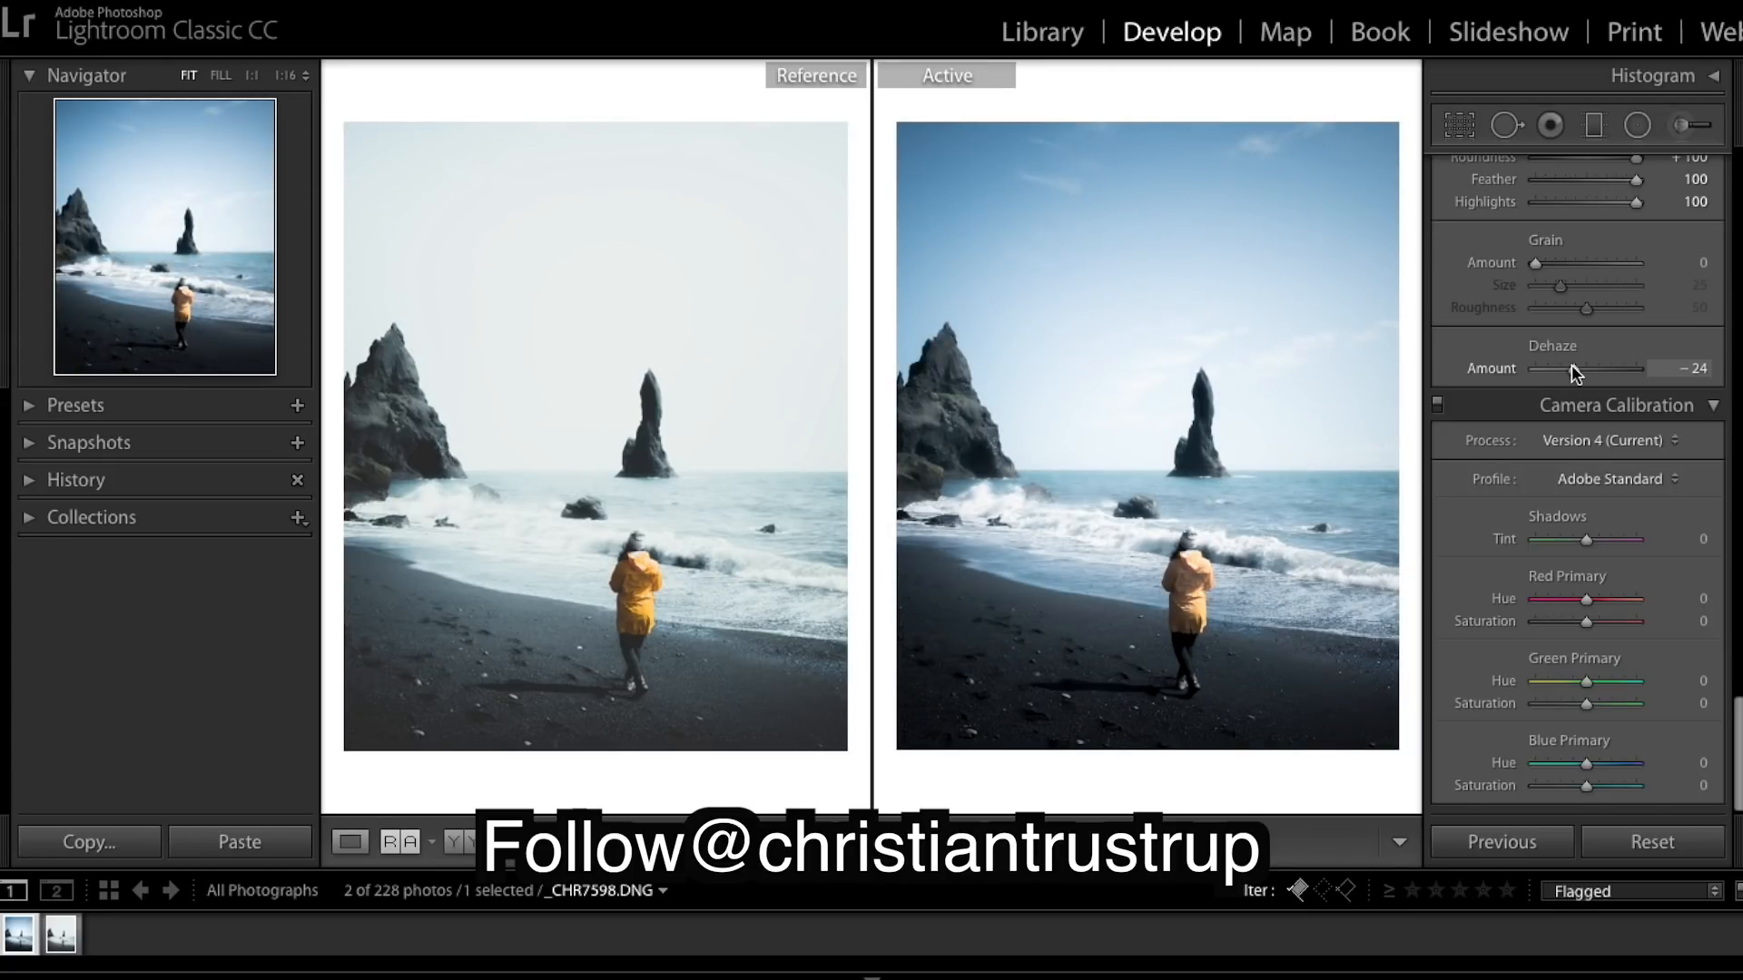
- Set the beach photo's Vibrance to +17 and Saturation to −12
scroll(1673, 443, "up", 10)
scroll(1673, 443, "up", 10)
scroll(1673, 445, "down", 3)
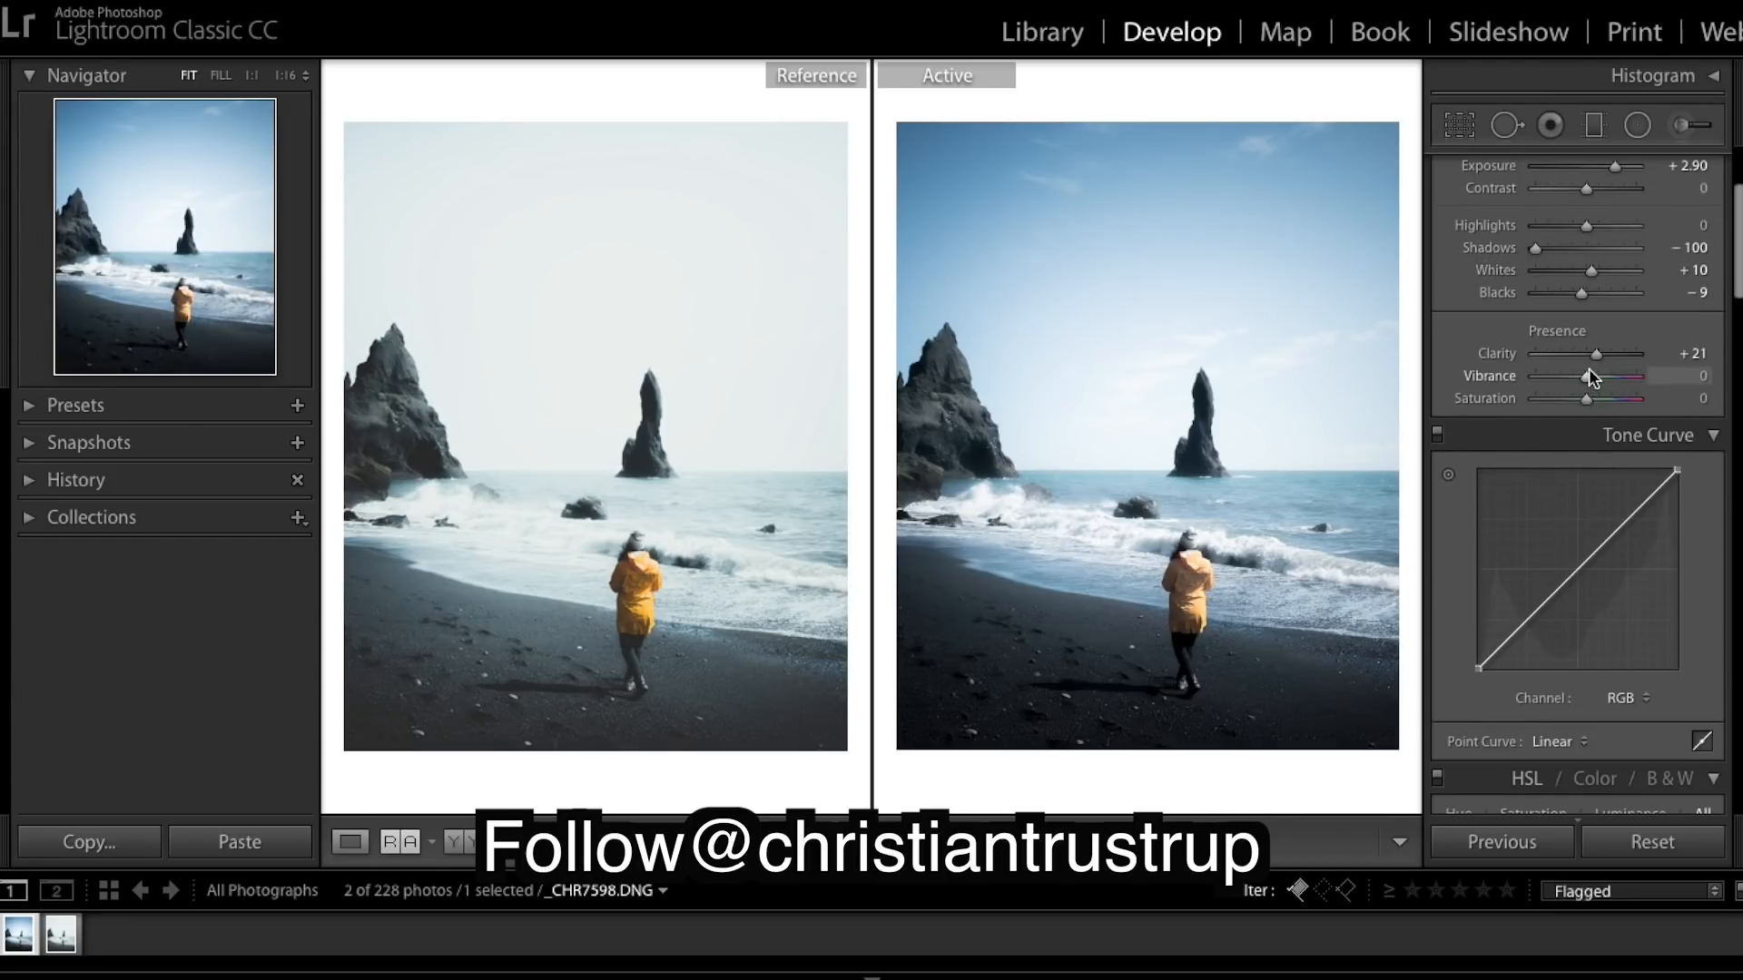
left_click_drag(1588, 380, 1595, 380)
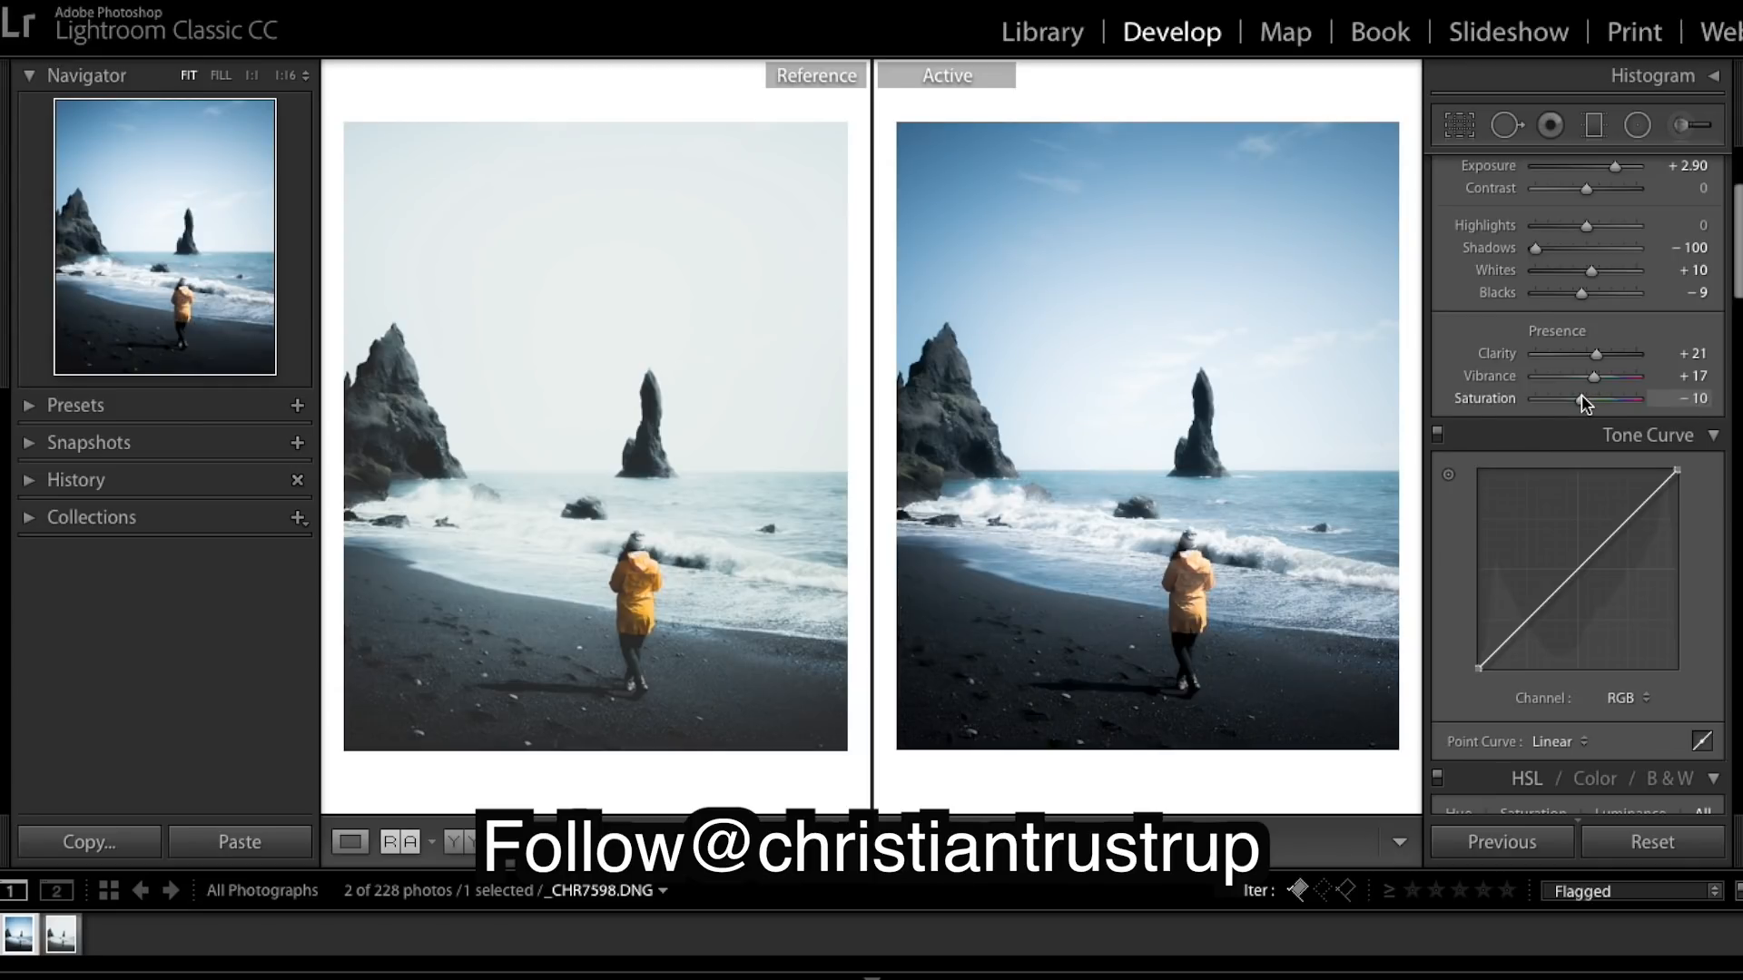
left_click_drag(1580, 396, 1584, 401)
- Shape the RGB tone curve into a faded S-curve with a raised, flattened black end and a slightly lowered white point
scroll(1584, 531, "down", 3)
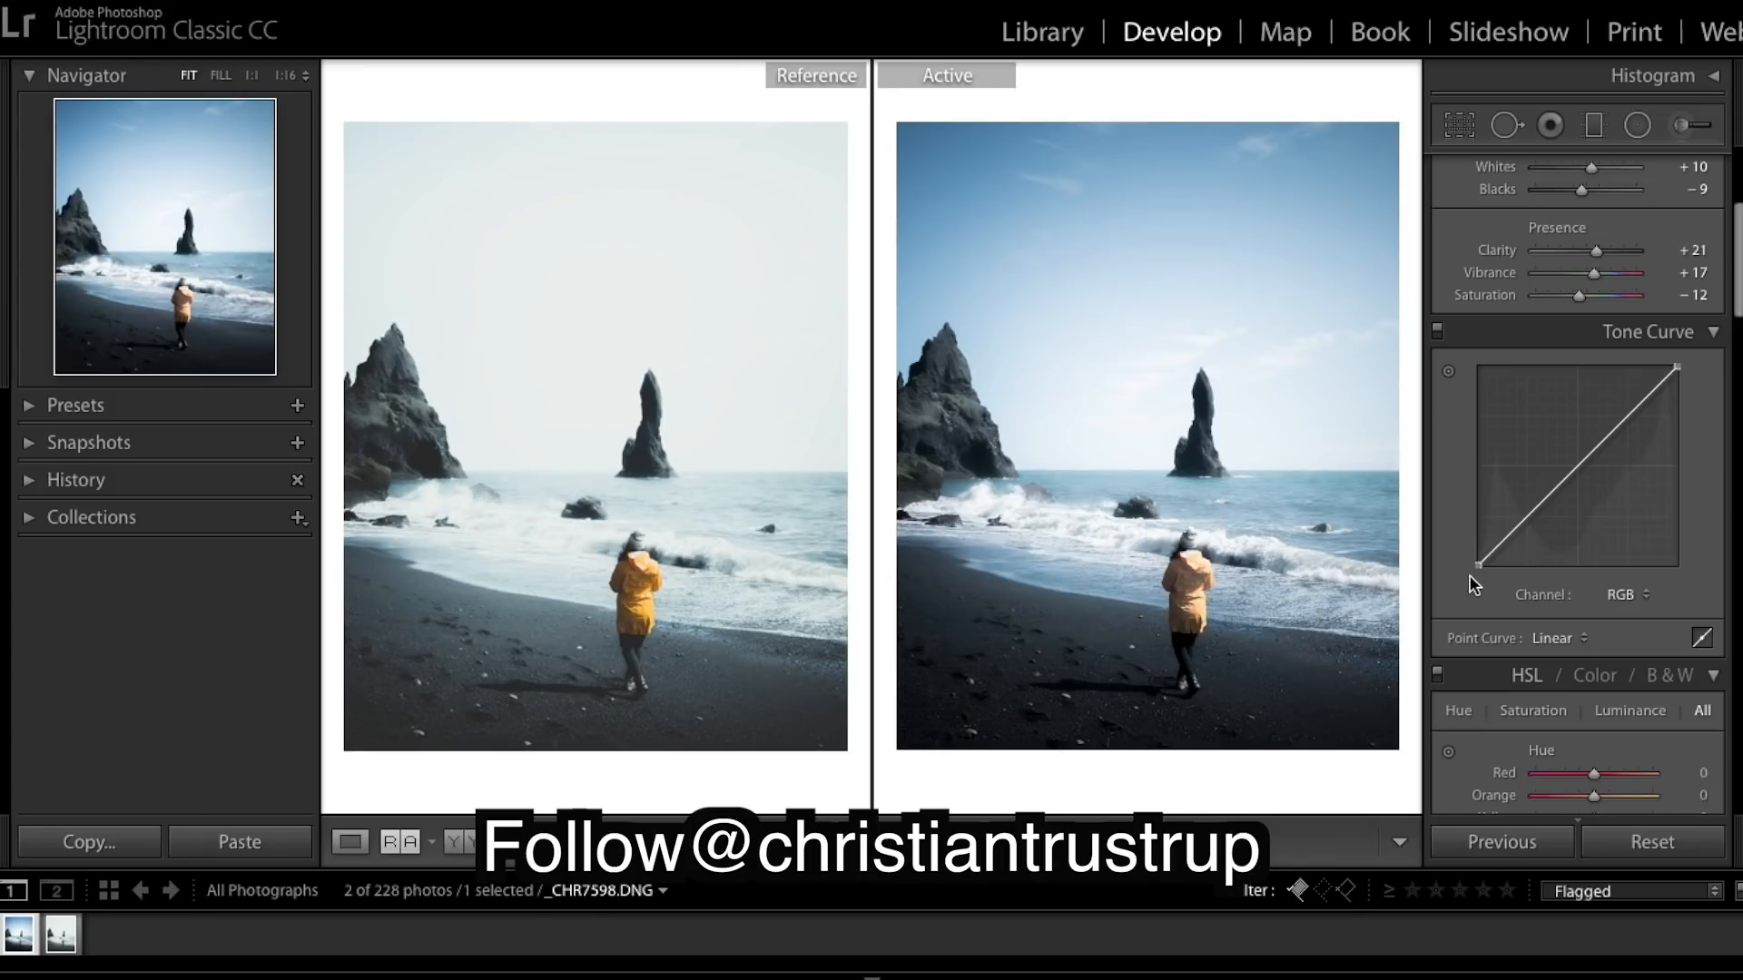
left_click_drag(1478, 566, 1676, 378)
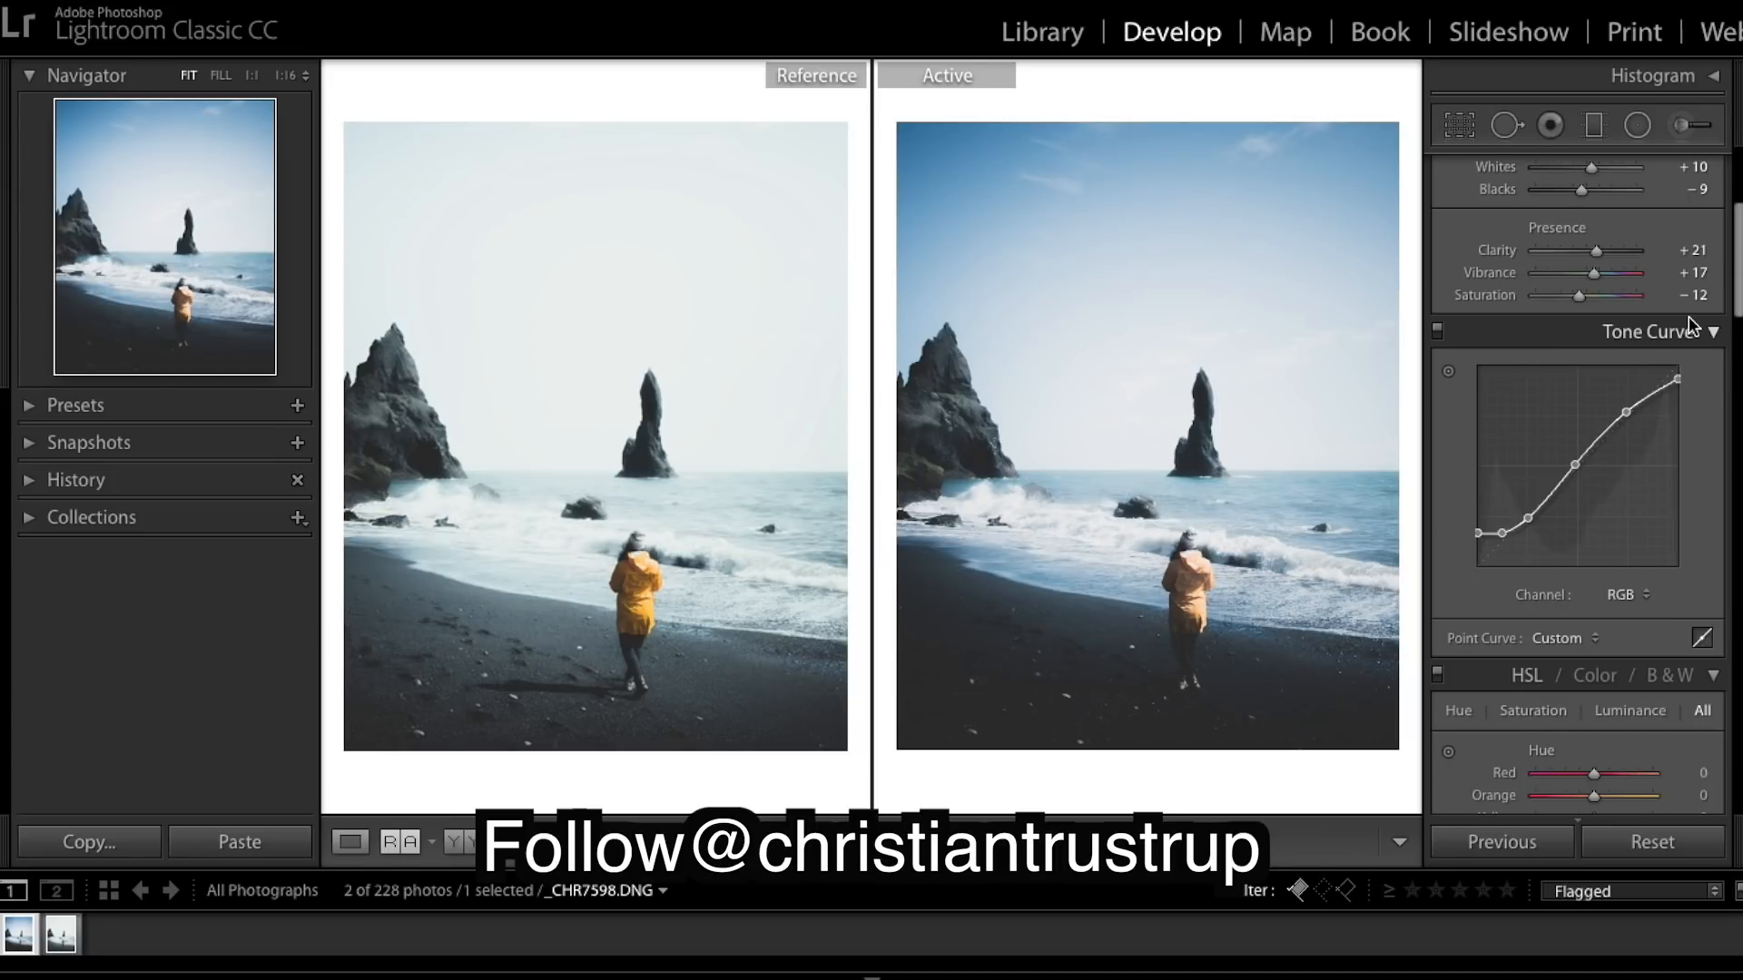
scroll(1690, 312, "up", 2)
scroll(1688, 309, "down", 3)
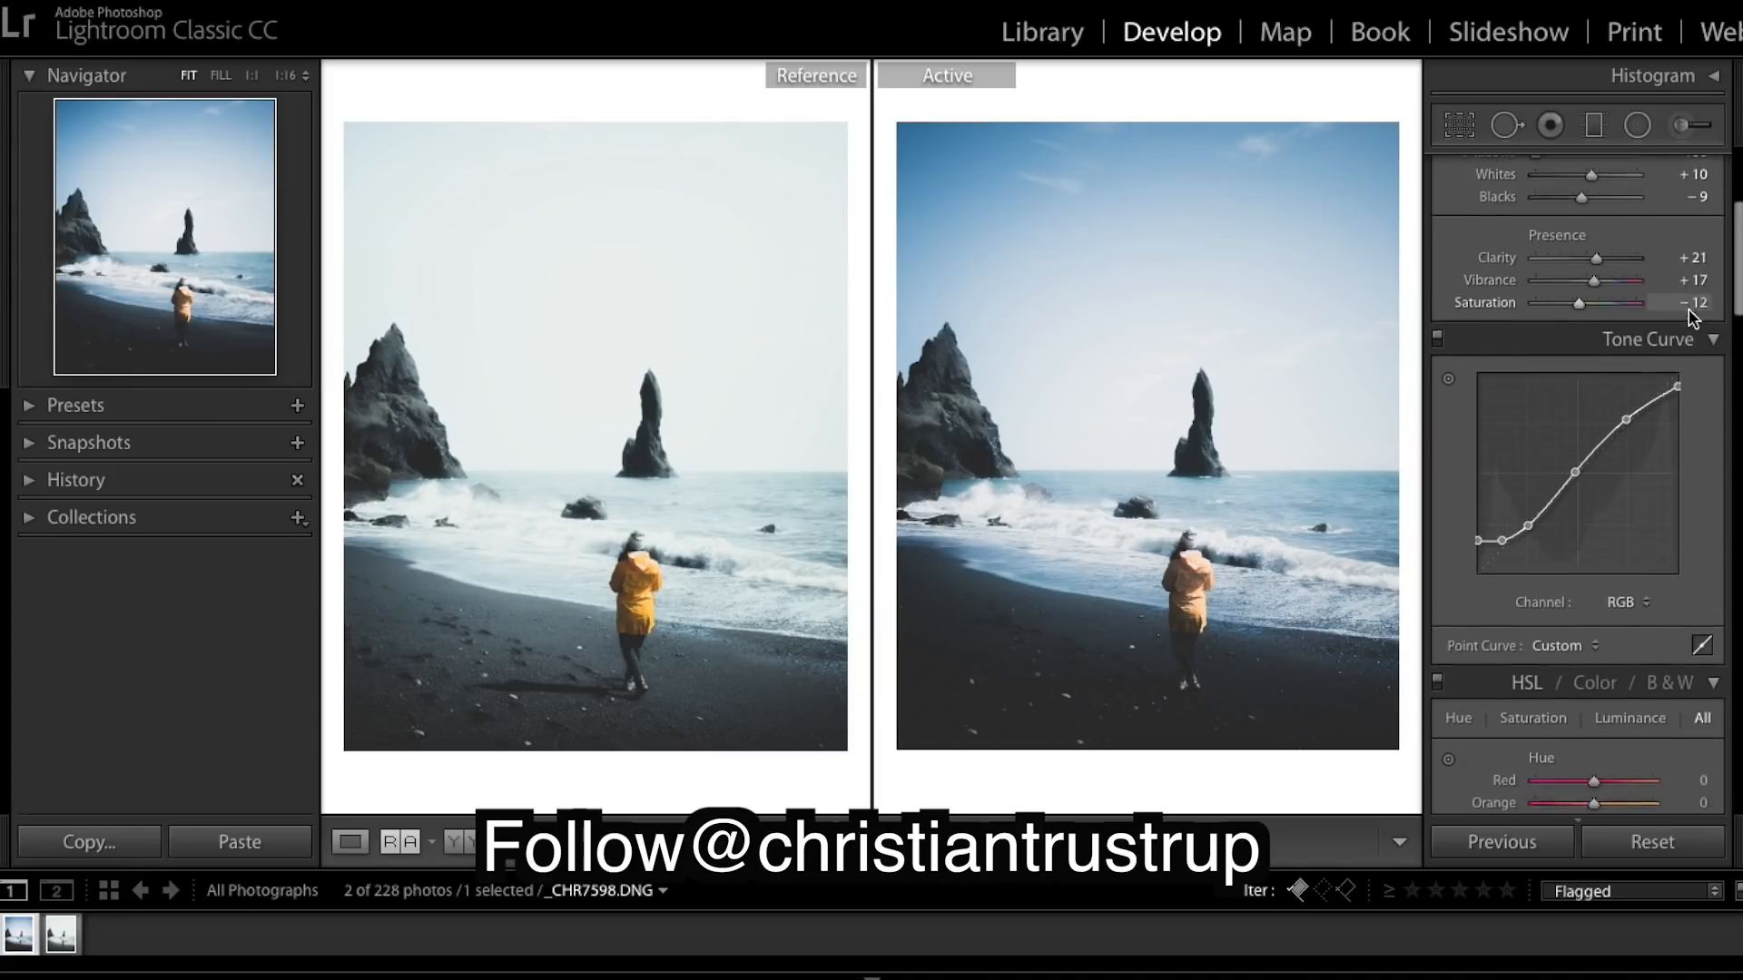
- Add a horizontal graduated filter over the sky, fading from the upper sky to just above the sea horizon
scroll(1688, 308, "up", 10)
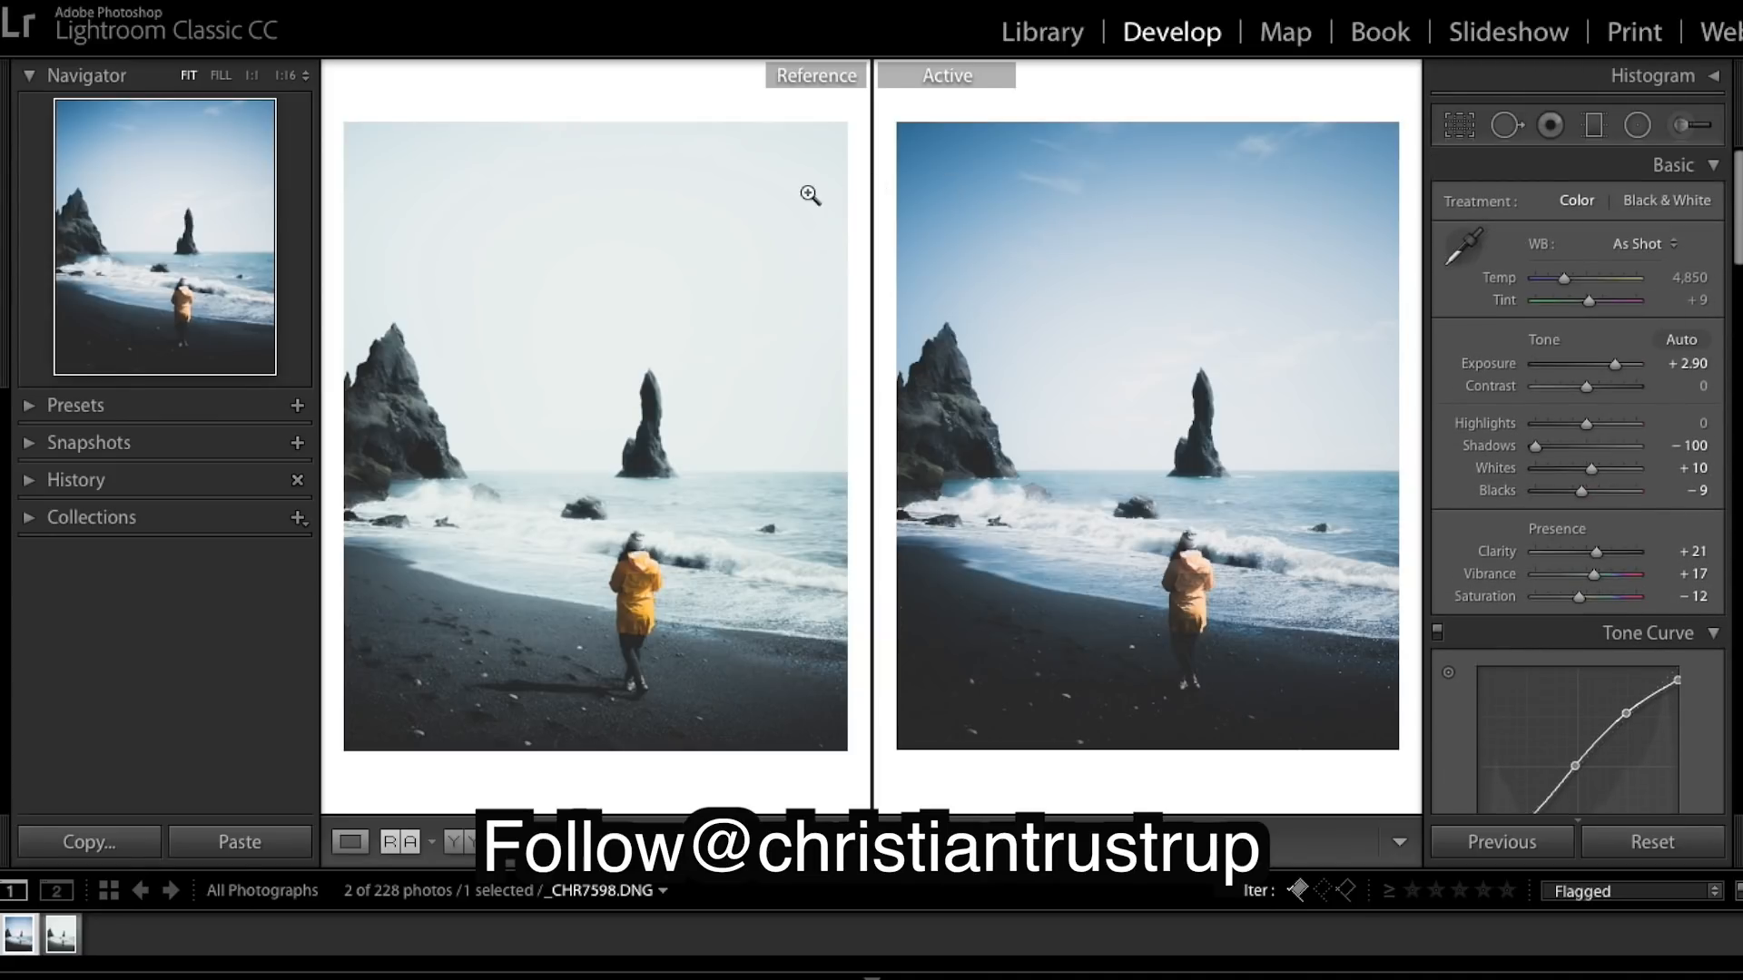
left_click(1593, 125)
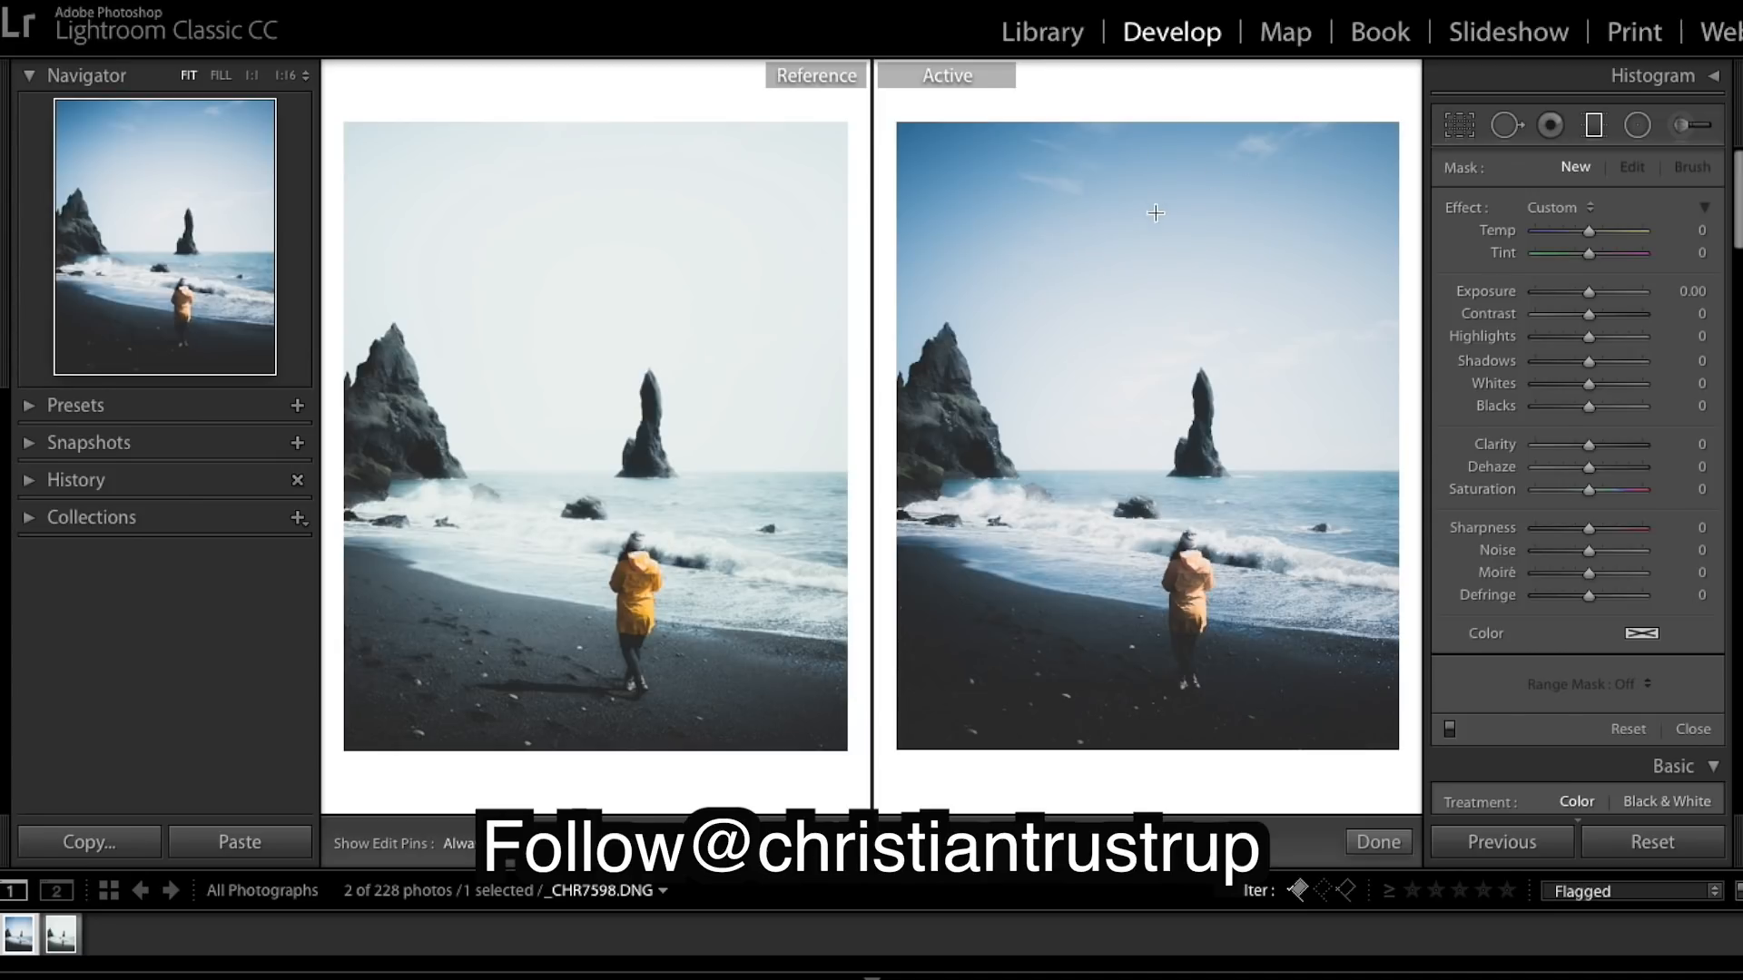
left_click_drag(1153, 204, 1152, 358)
left_click_drag(1151, 282, 1136, 308)
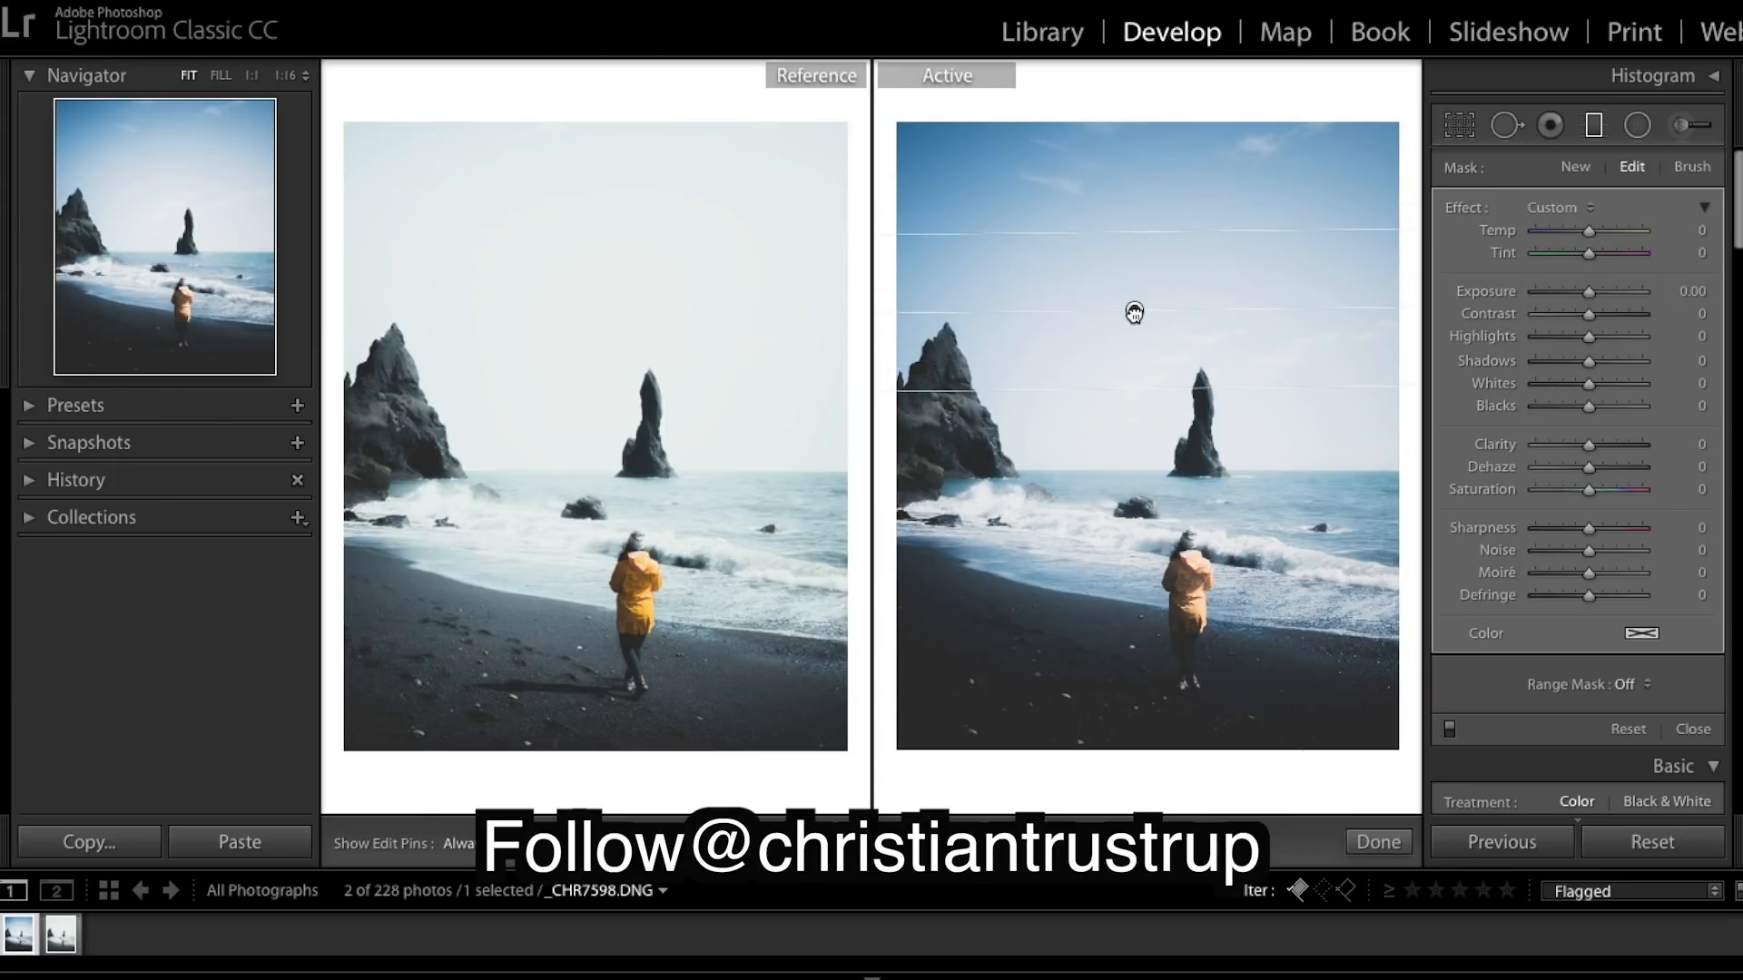
left_click_drag(1140, 386, 1142, 452)
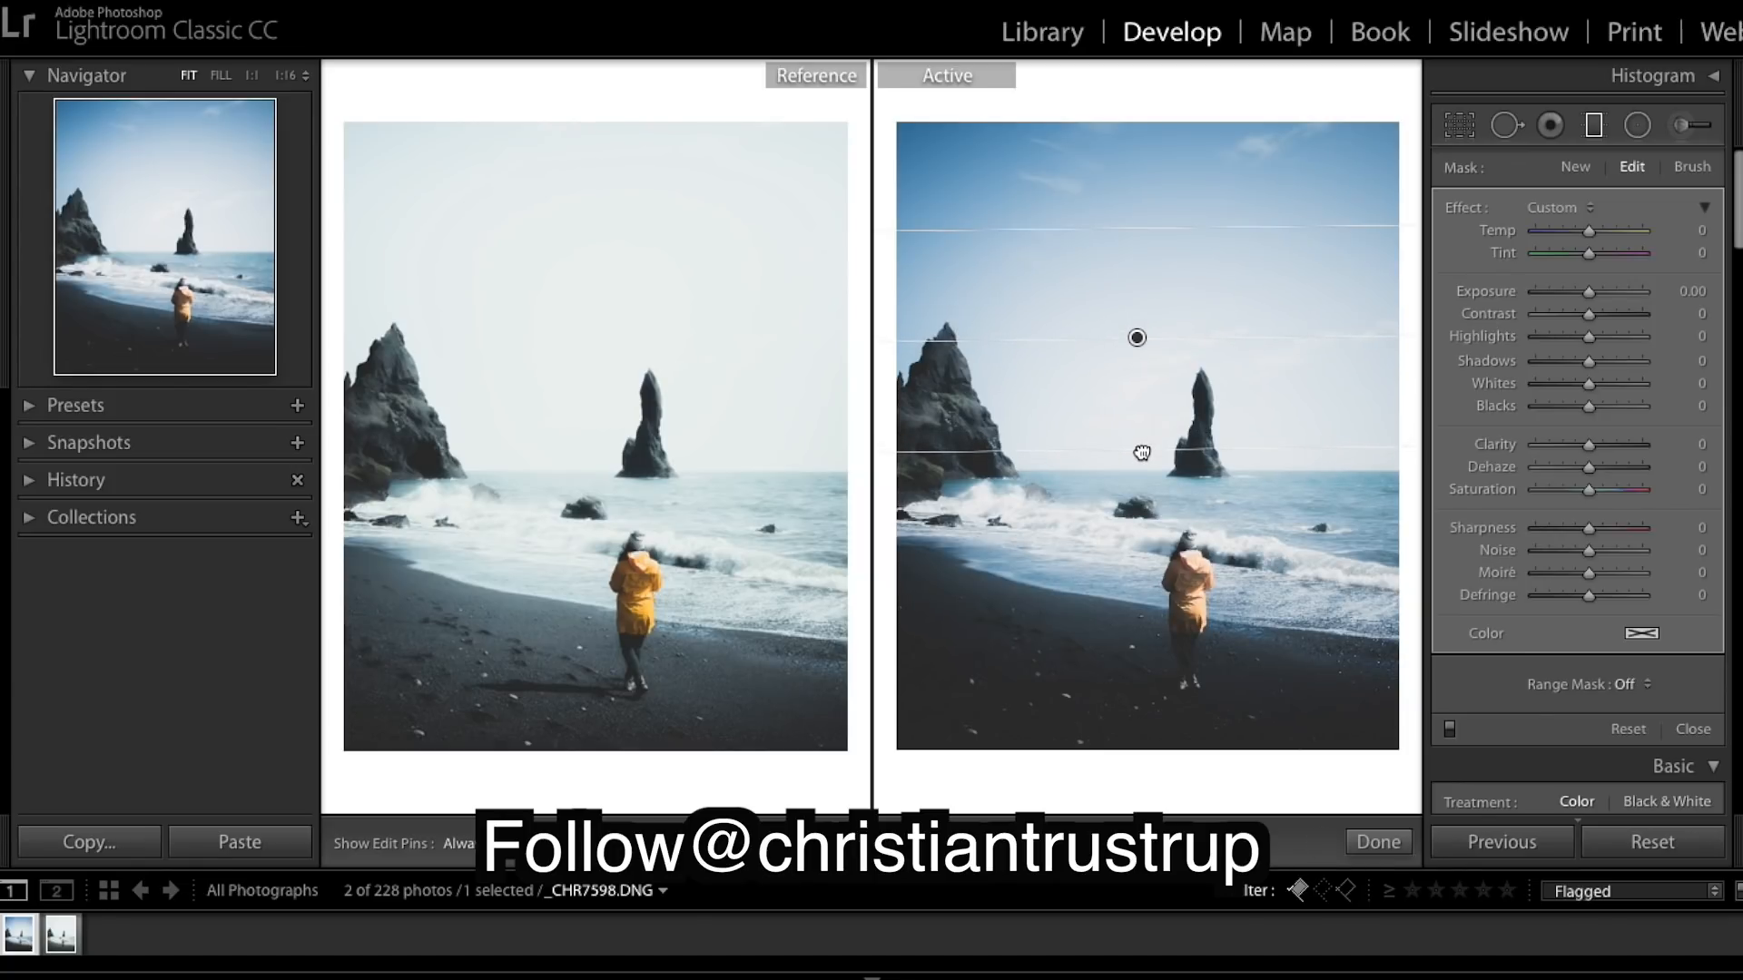
mouse_move(1137, 339)
left_mouse_down()
mouse_move(1133, 300)
mouse_move(1135, 314)
left_mouse_up()
left_click_drag(1163, 438, 1163, 430)
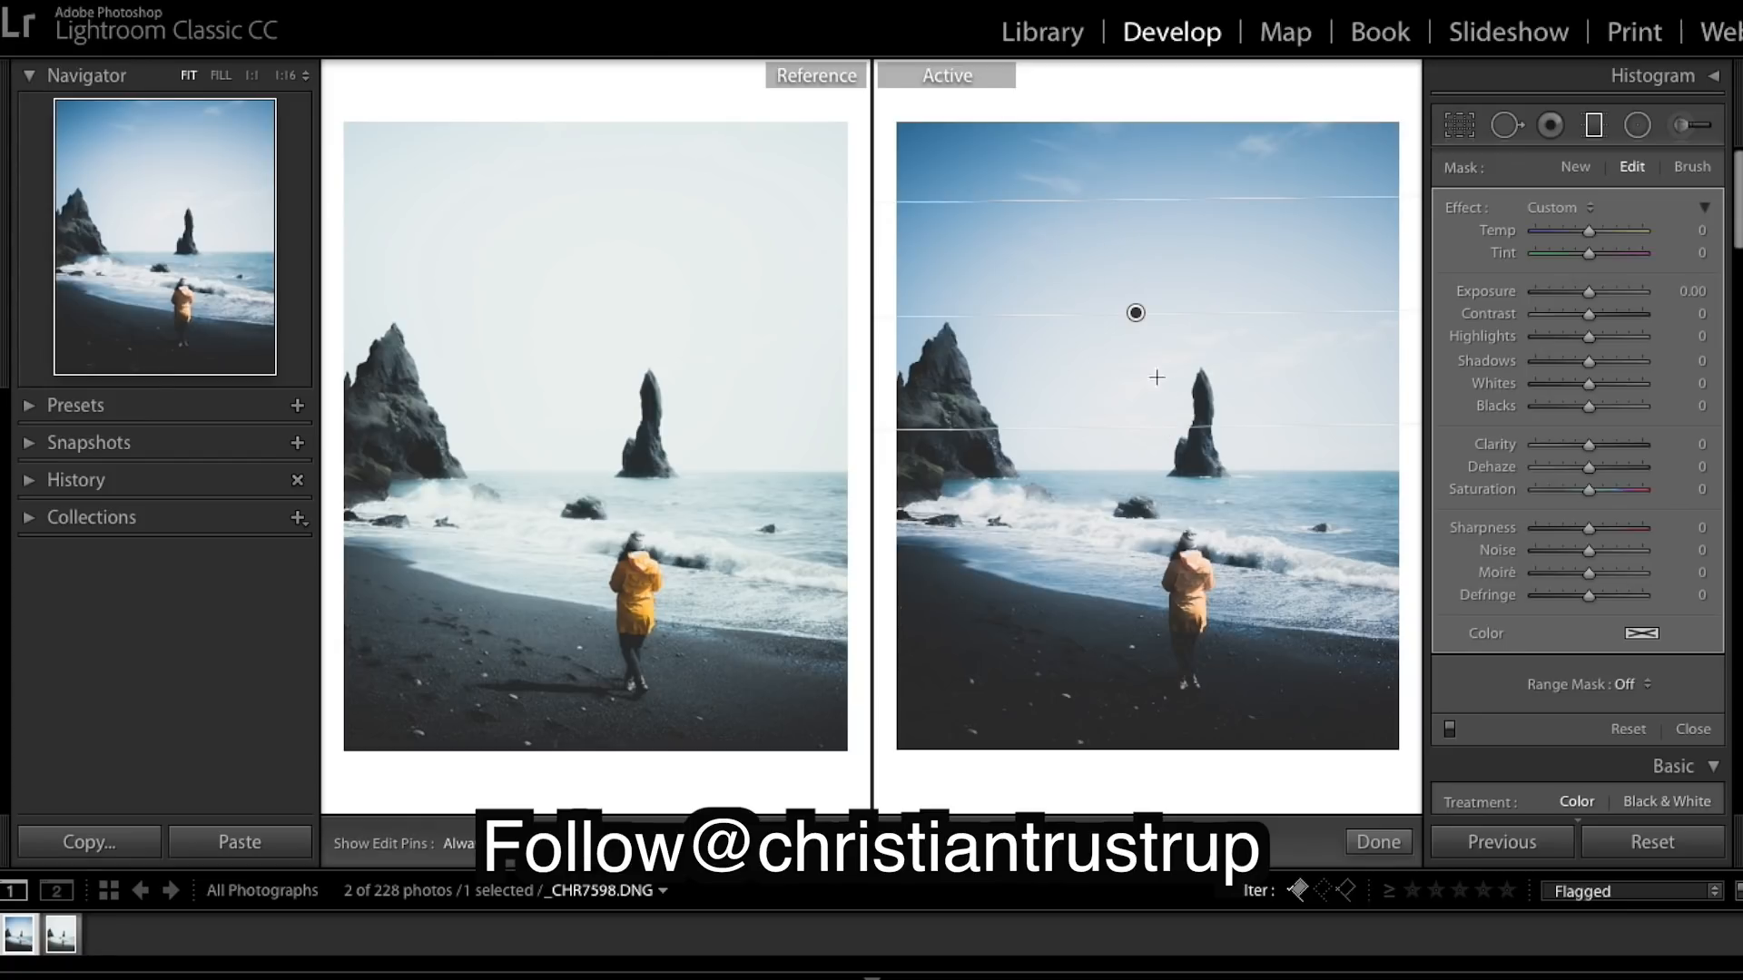
left_click_drag(1135, 318, 1134, 300)
left_click_drag(1171, 416, 1173, 449)
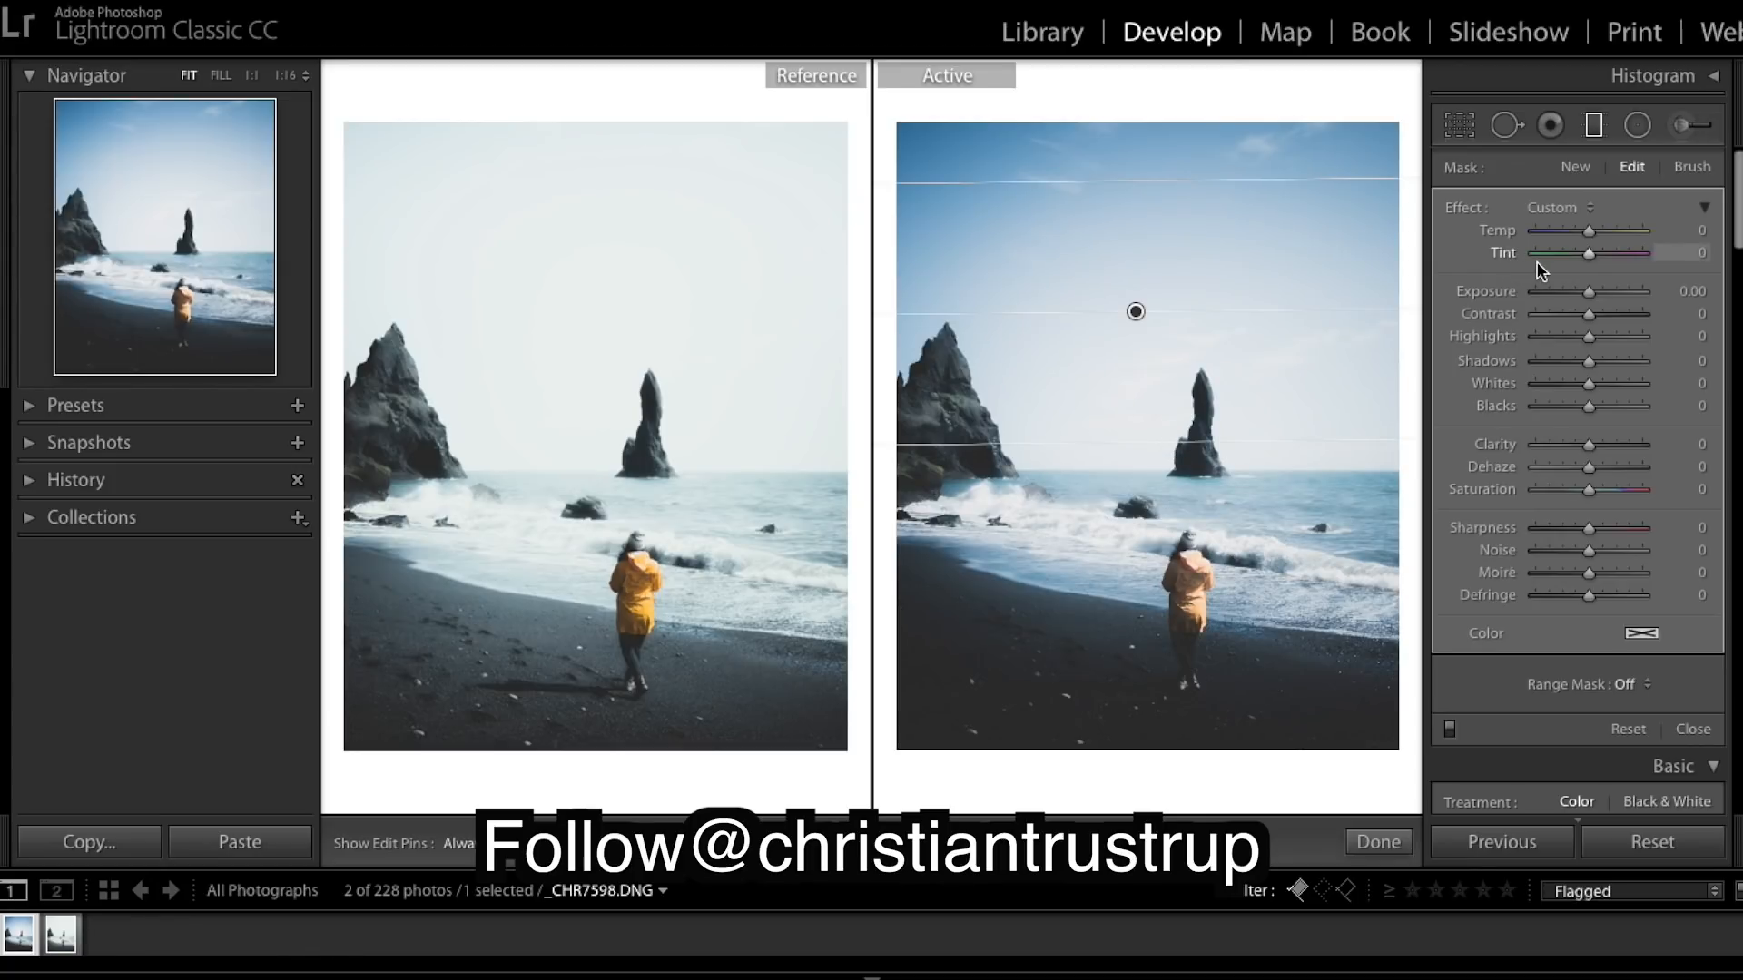
- Raise the sky graduated filter's Exposure to about 1.30 and finish the filter
left_click_drag(1592, 293, 1610, 293)
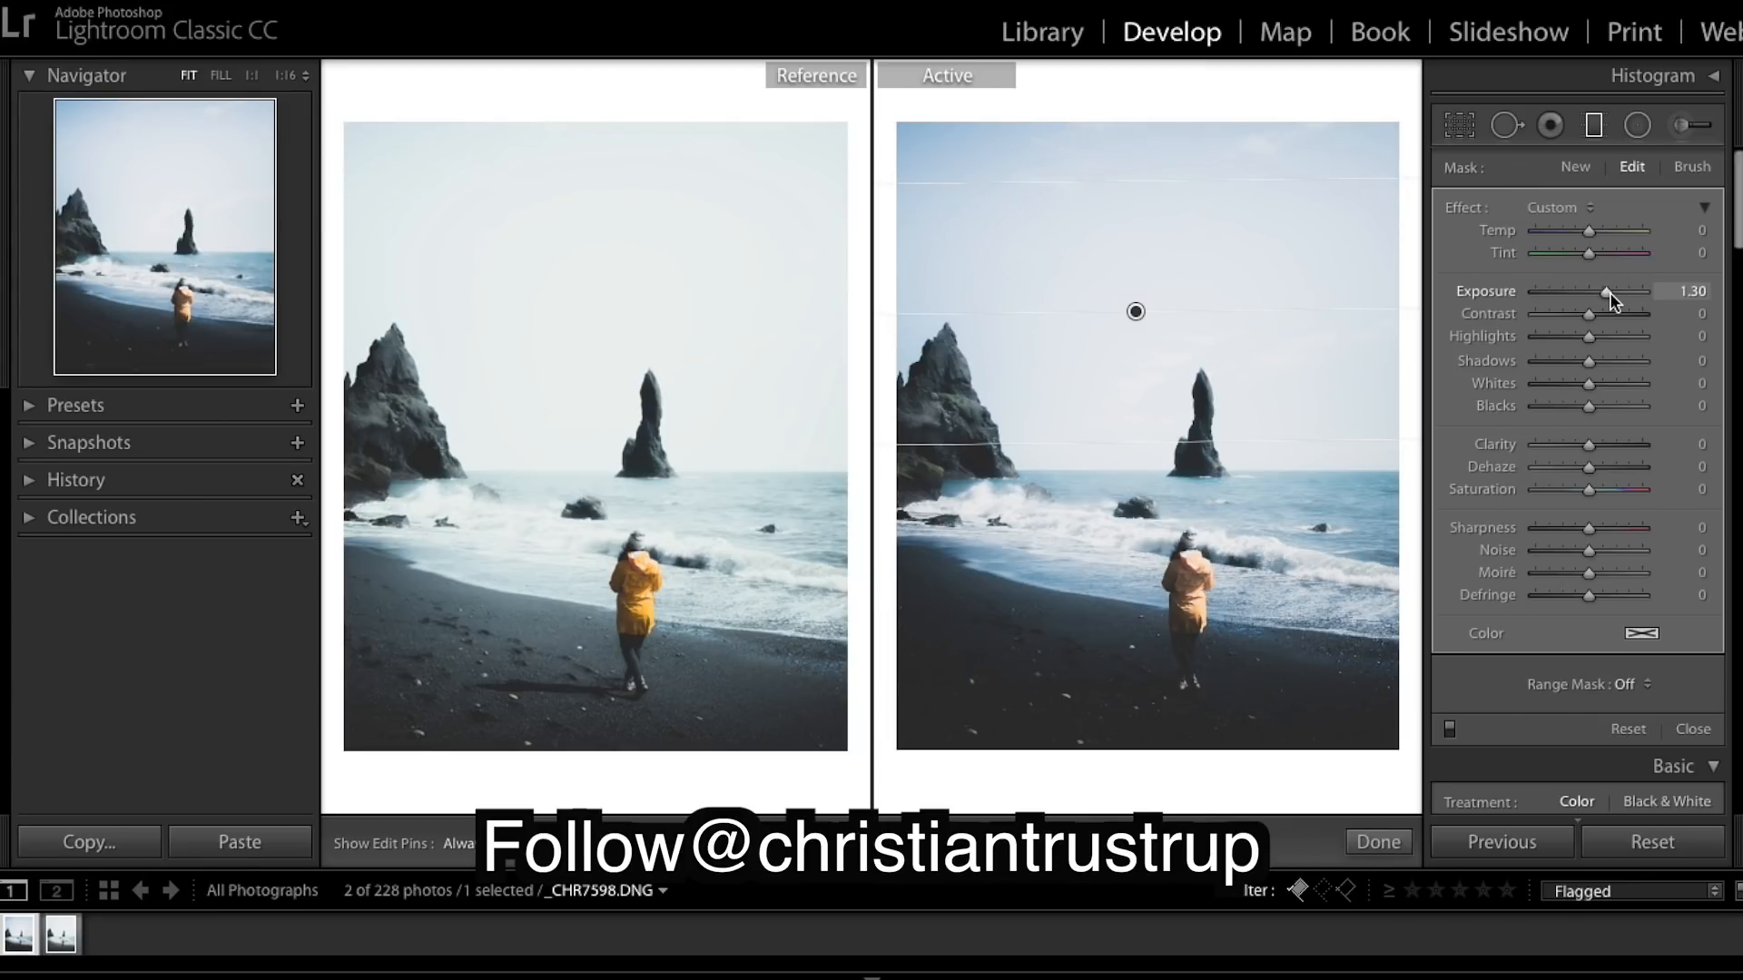
left_click_drag(1609, 293, 1609, 292)
left_click(1378, 841)
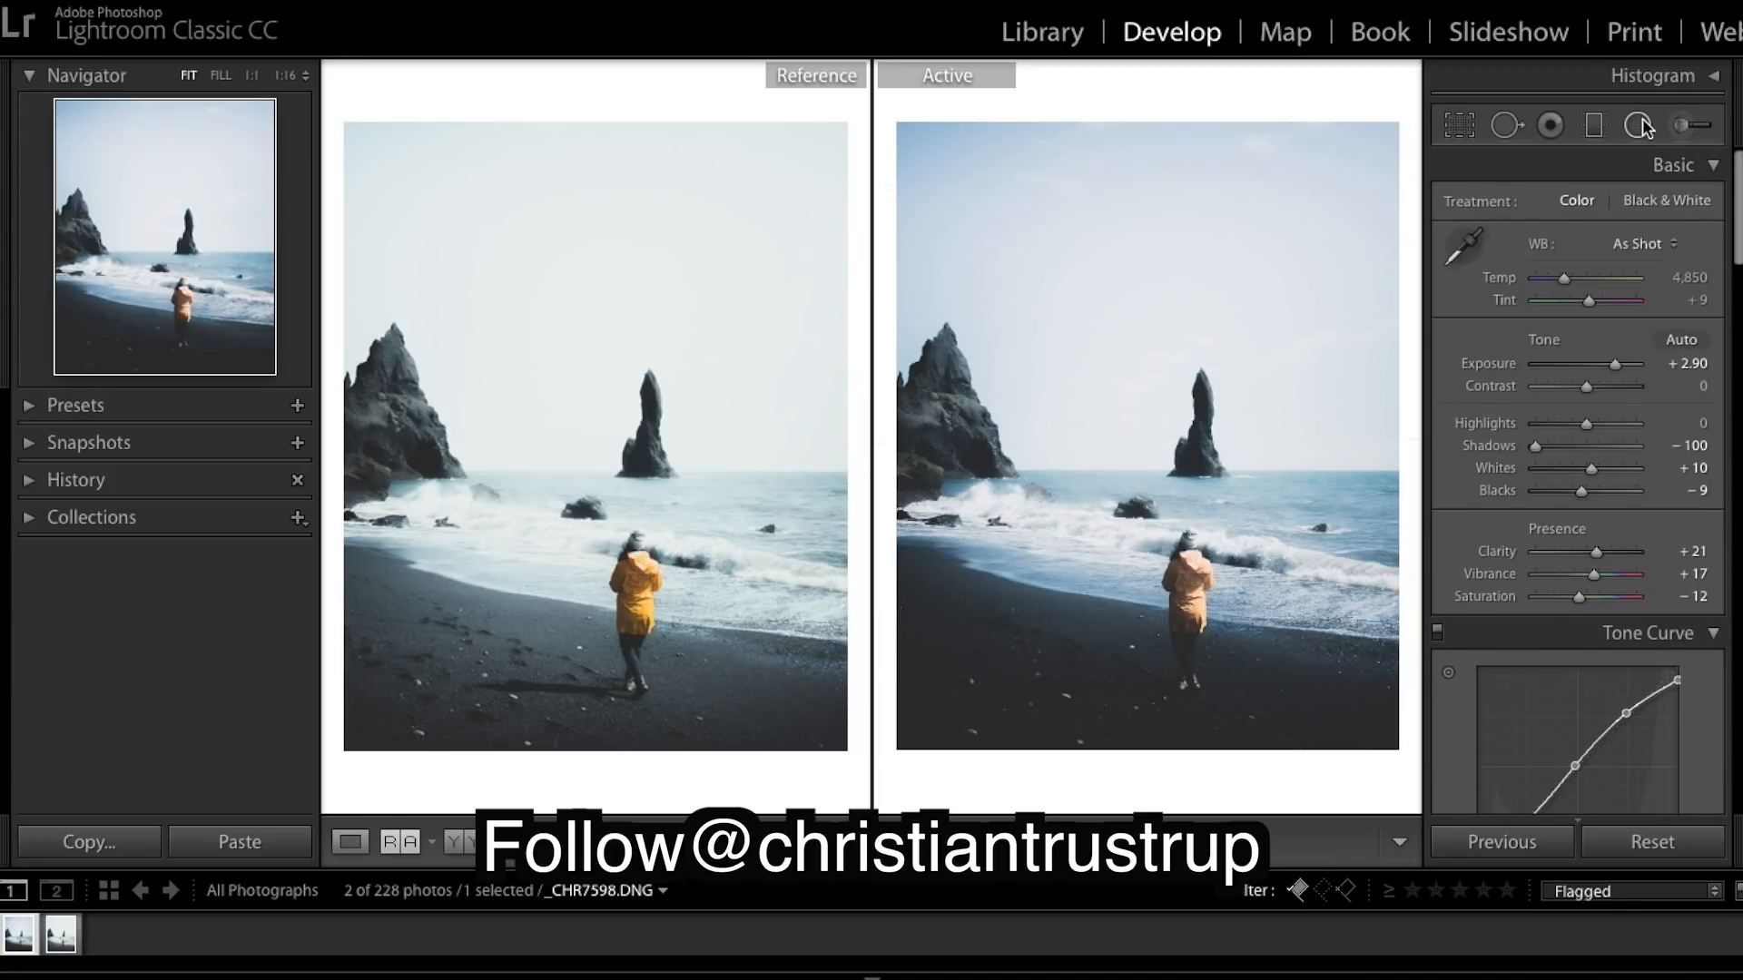
- Add a second graduated filter over the black sand, angled along the sloping shoreline and fading upward into the sea
left_click(1595, 127)
left_click_drag(1109, 610, 1166, 427)
left_click_drag(1136, 514, 1111, 599)
left_click_drag(1167, 522, 1163, 540)
left_click_drag(1106, 610, 1123, 600)
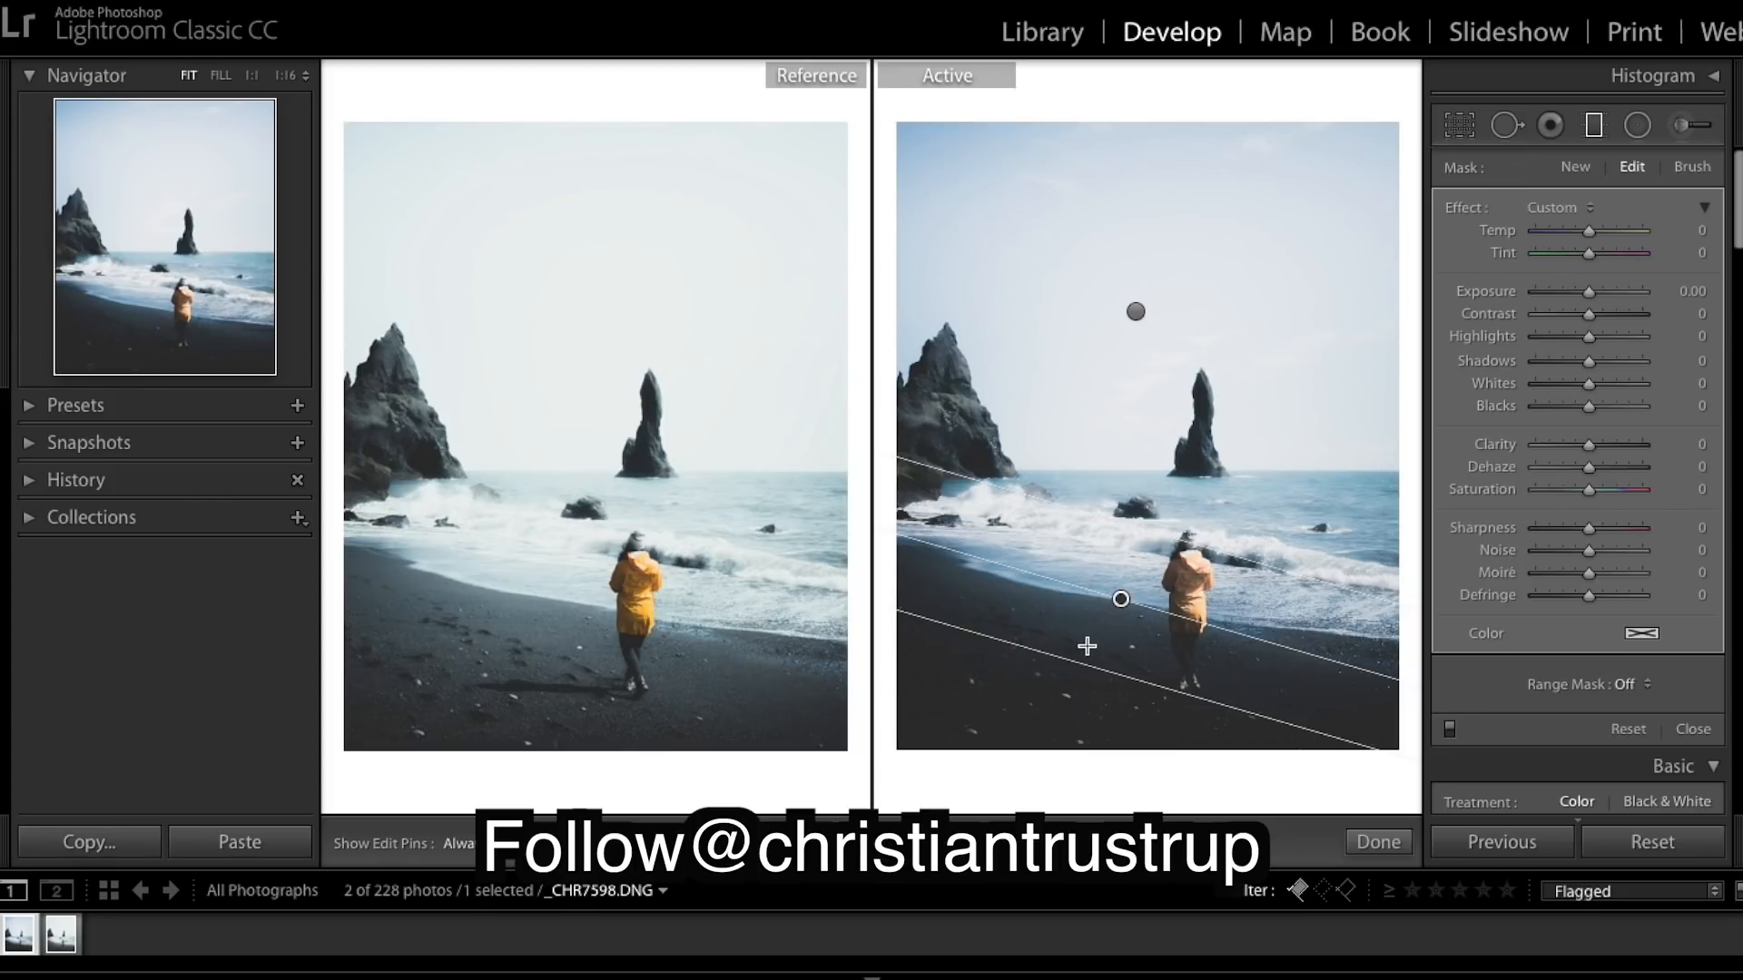
left_click_drag(1073, 668, 1079, 688)
left_click_drag(1117, 611, 1118, 591)
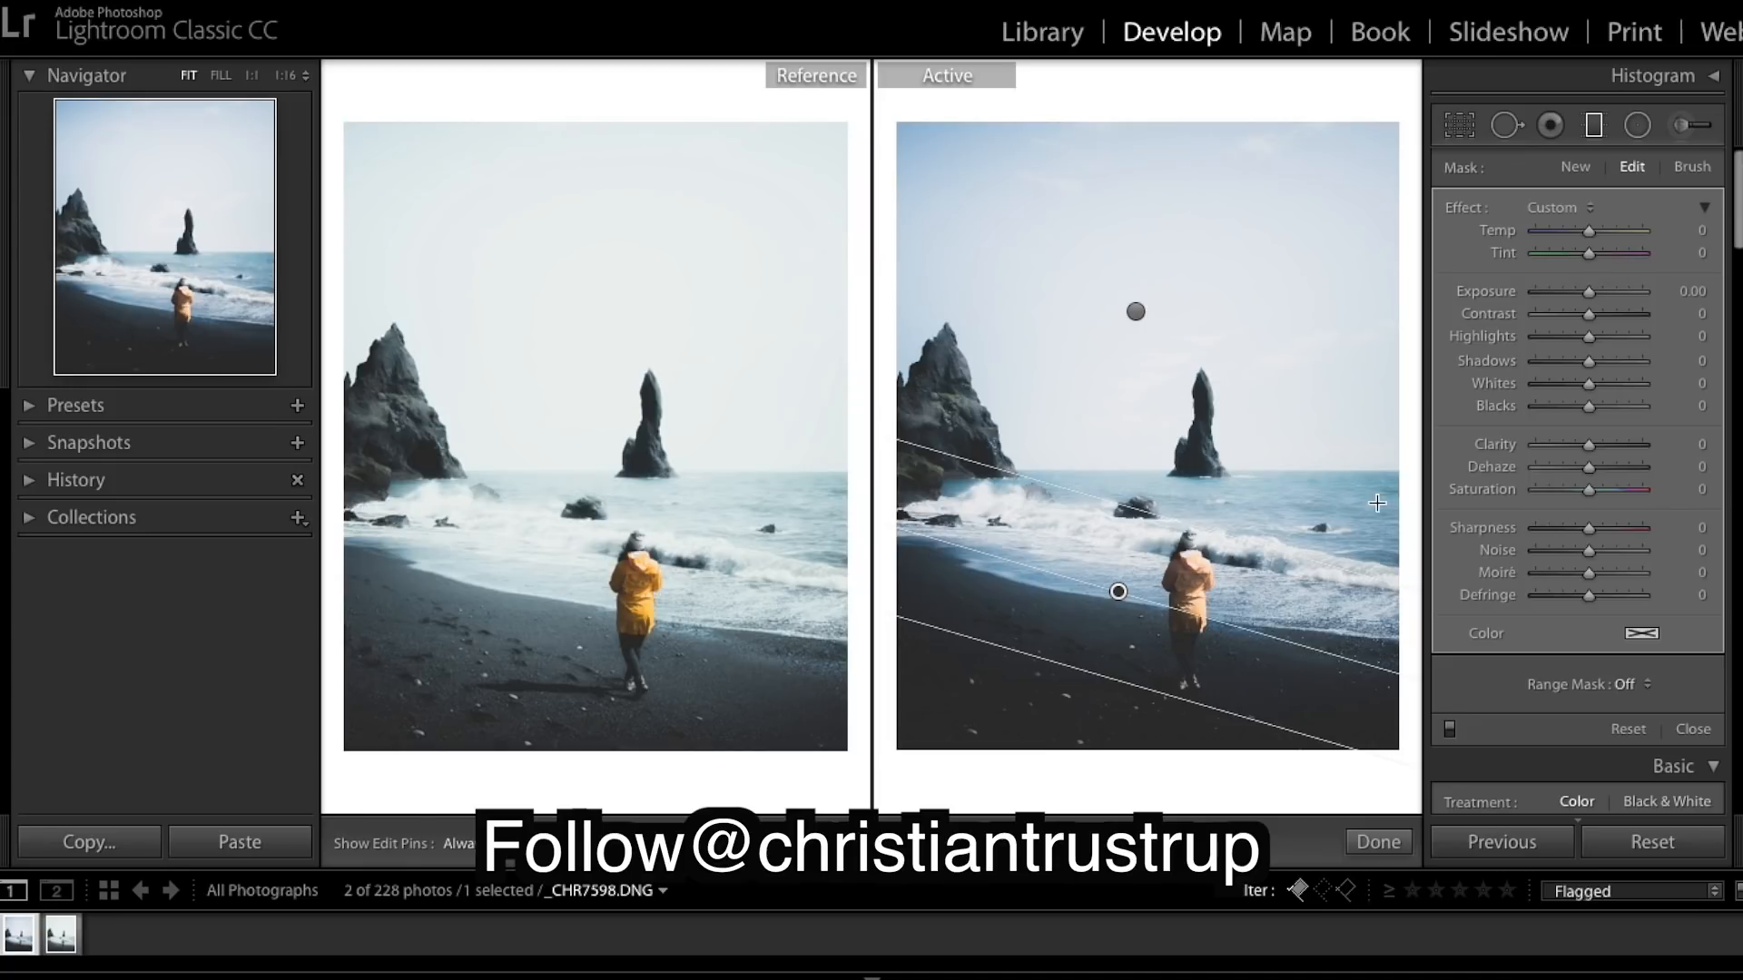
left_click_drag(1166, 519, 1166, 502)
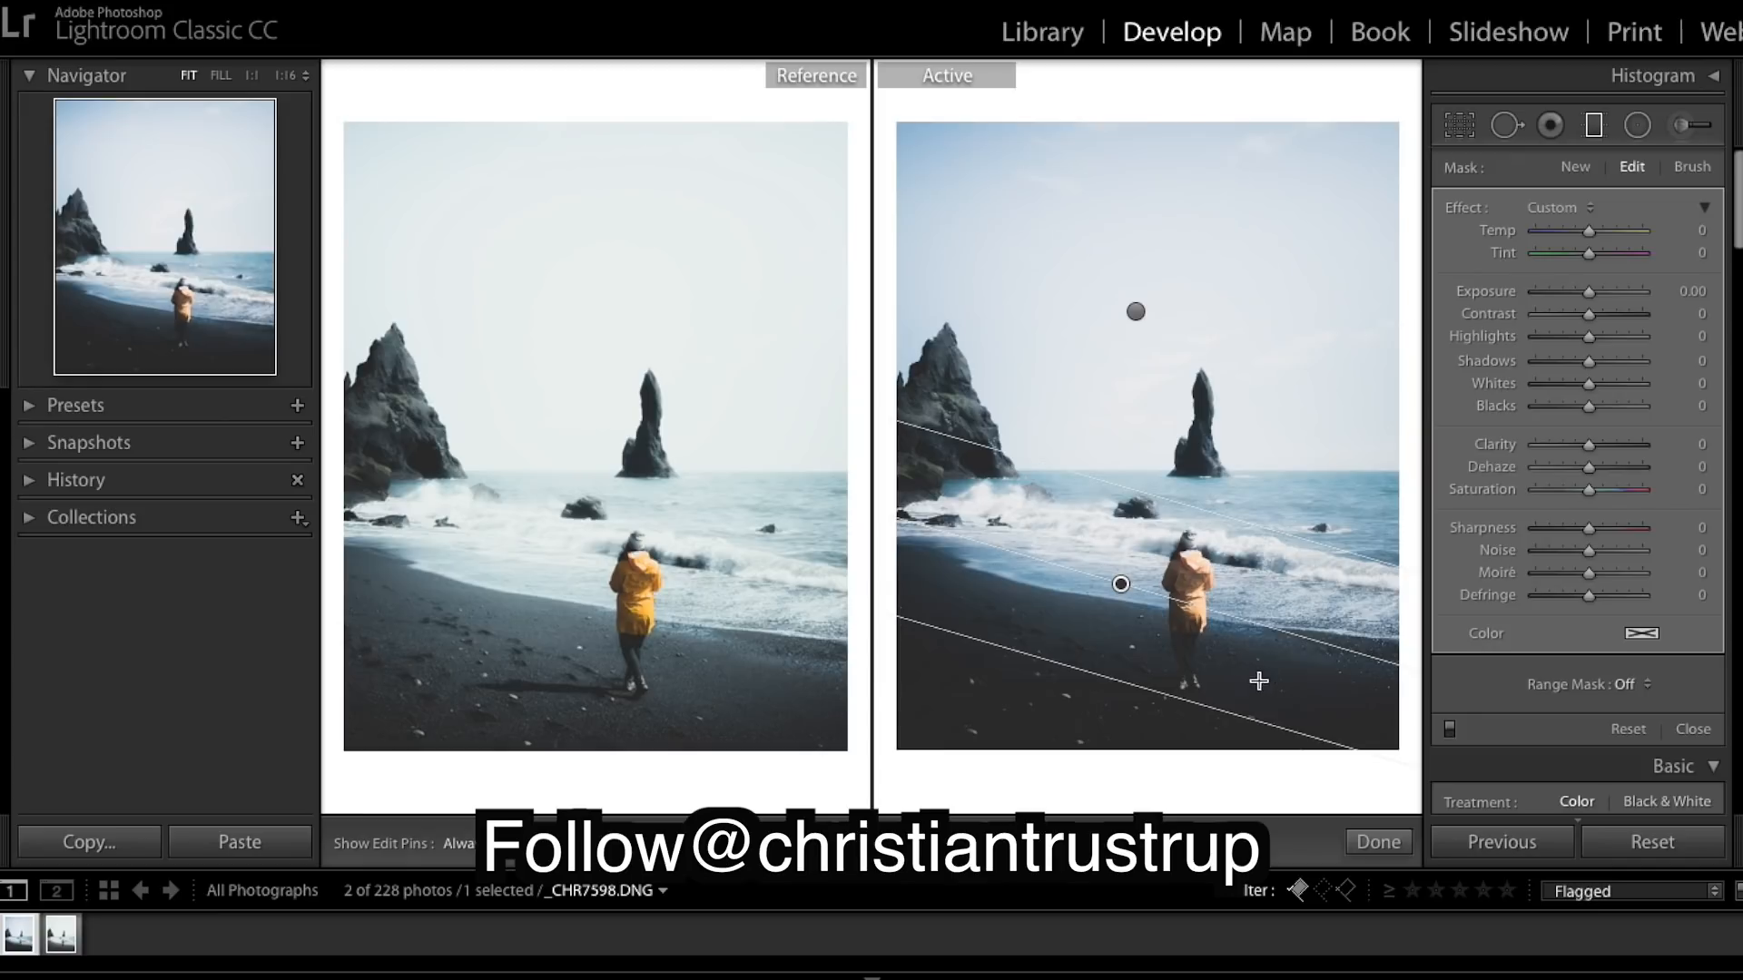
left_click_drag(1280, 629, 1291, 622)
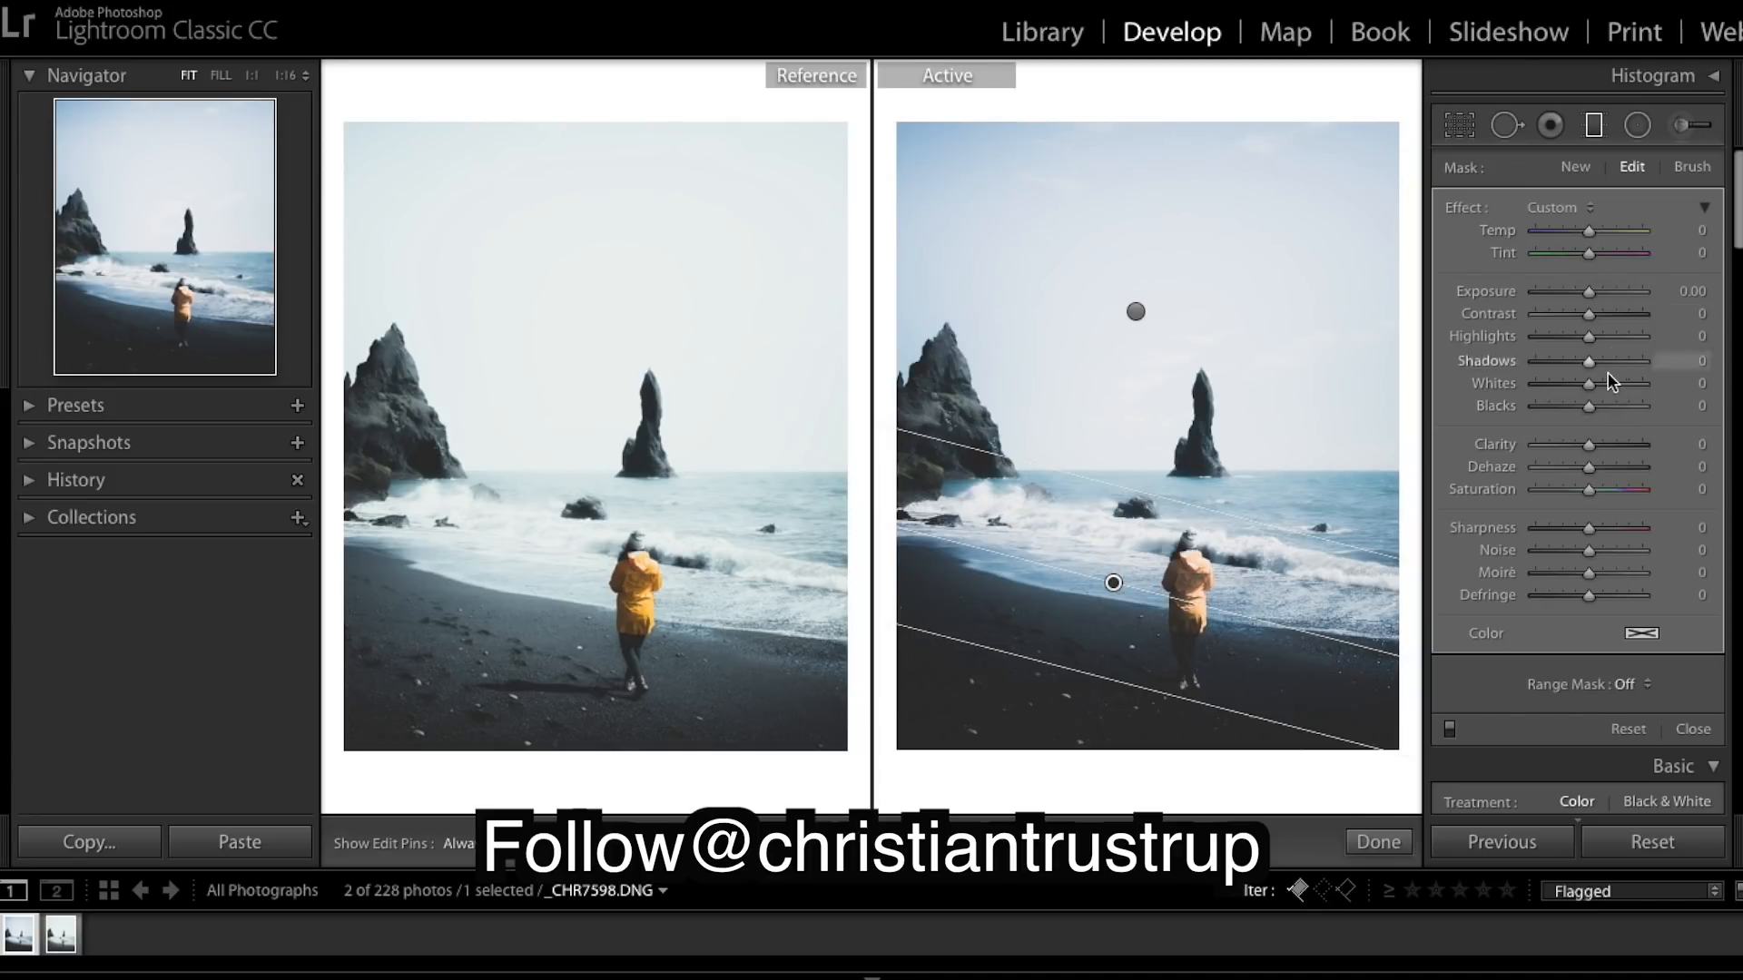
- Set the beach graduated filter's Shadows to 91, shift the filter slightly lower and finish it
left_click_drag(1594, 364, 1638, 367)
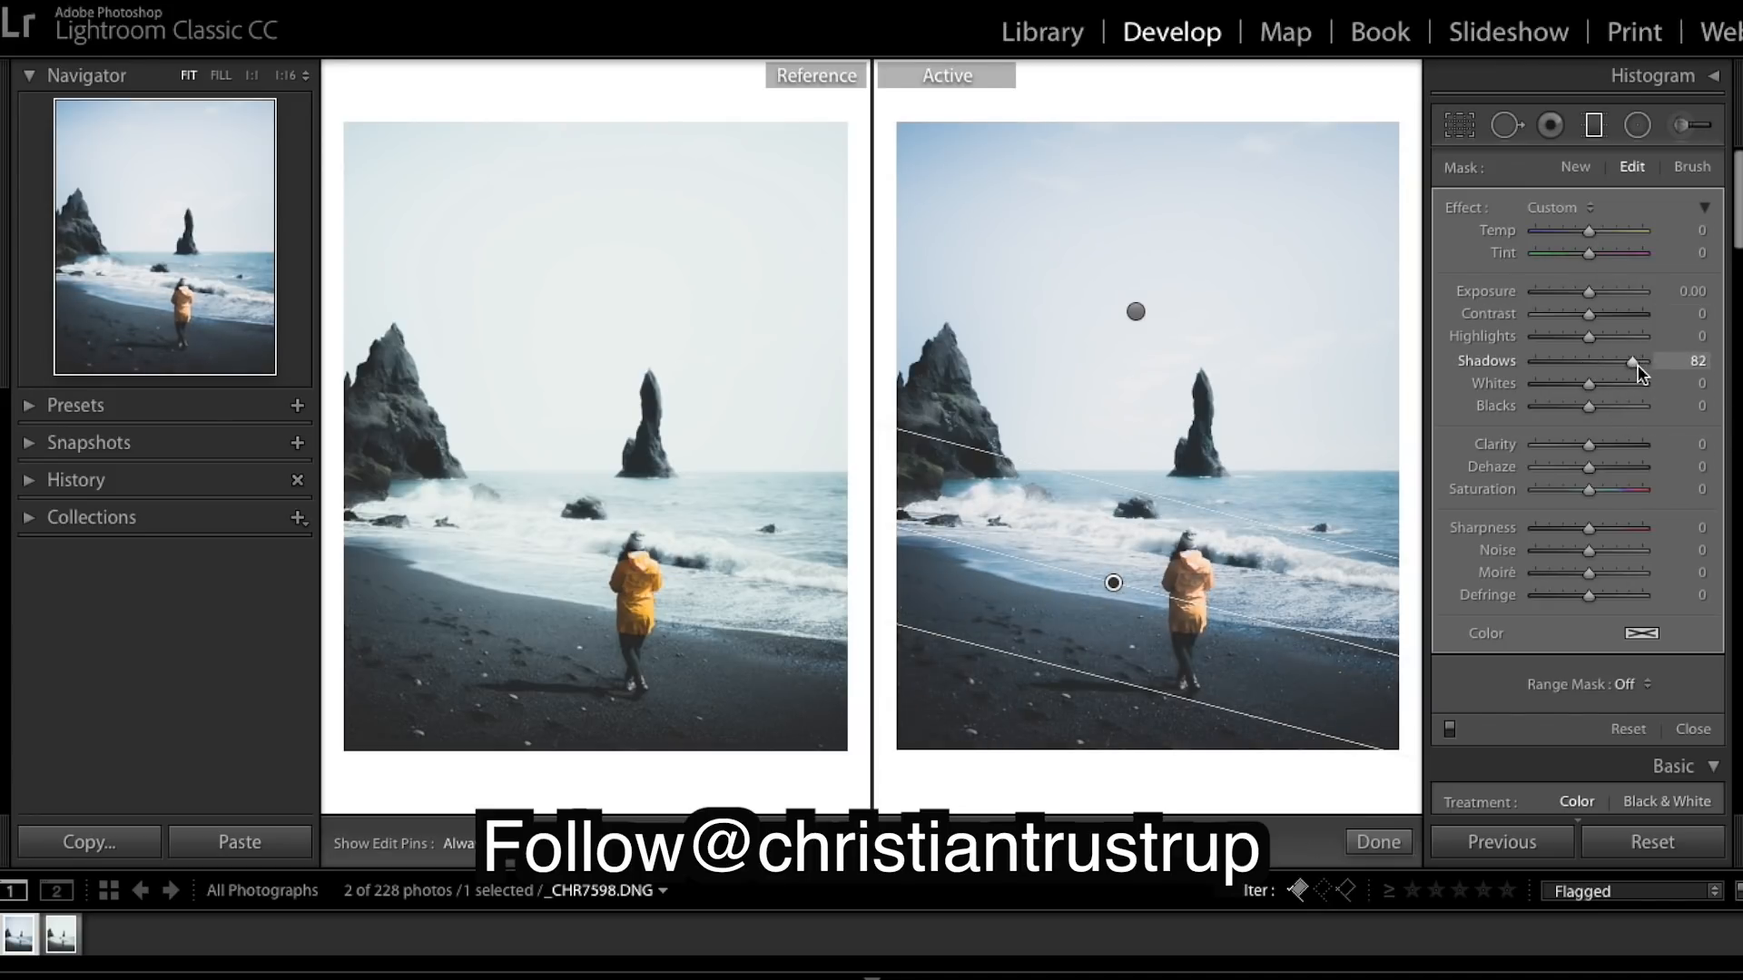
left_click_drag(1636, 363, 1635, 363)
left_click_drag(1634, 363, 1642, 363)
left_click_drag(1113, 584, 1109, 595)
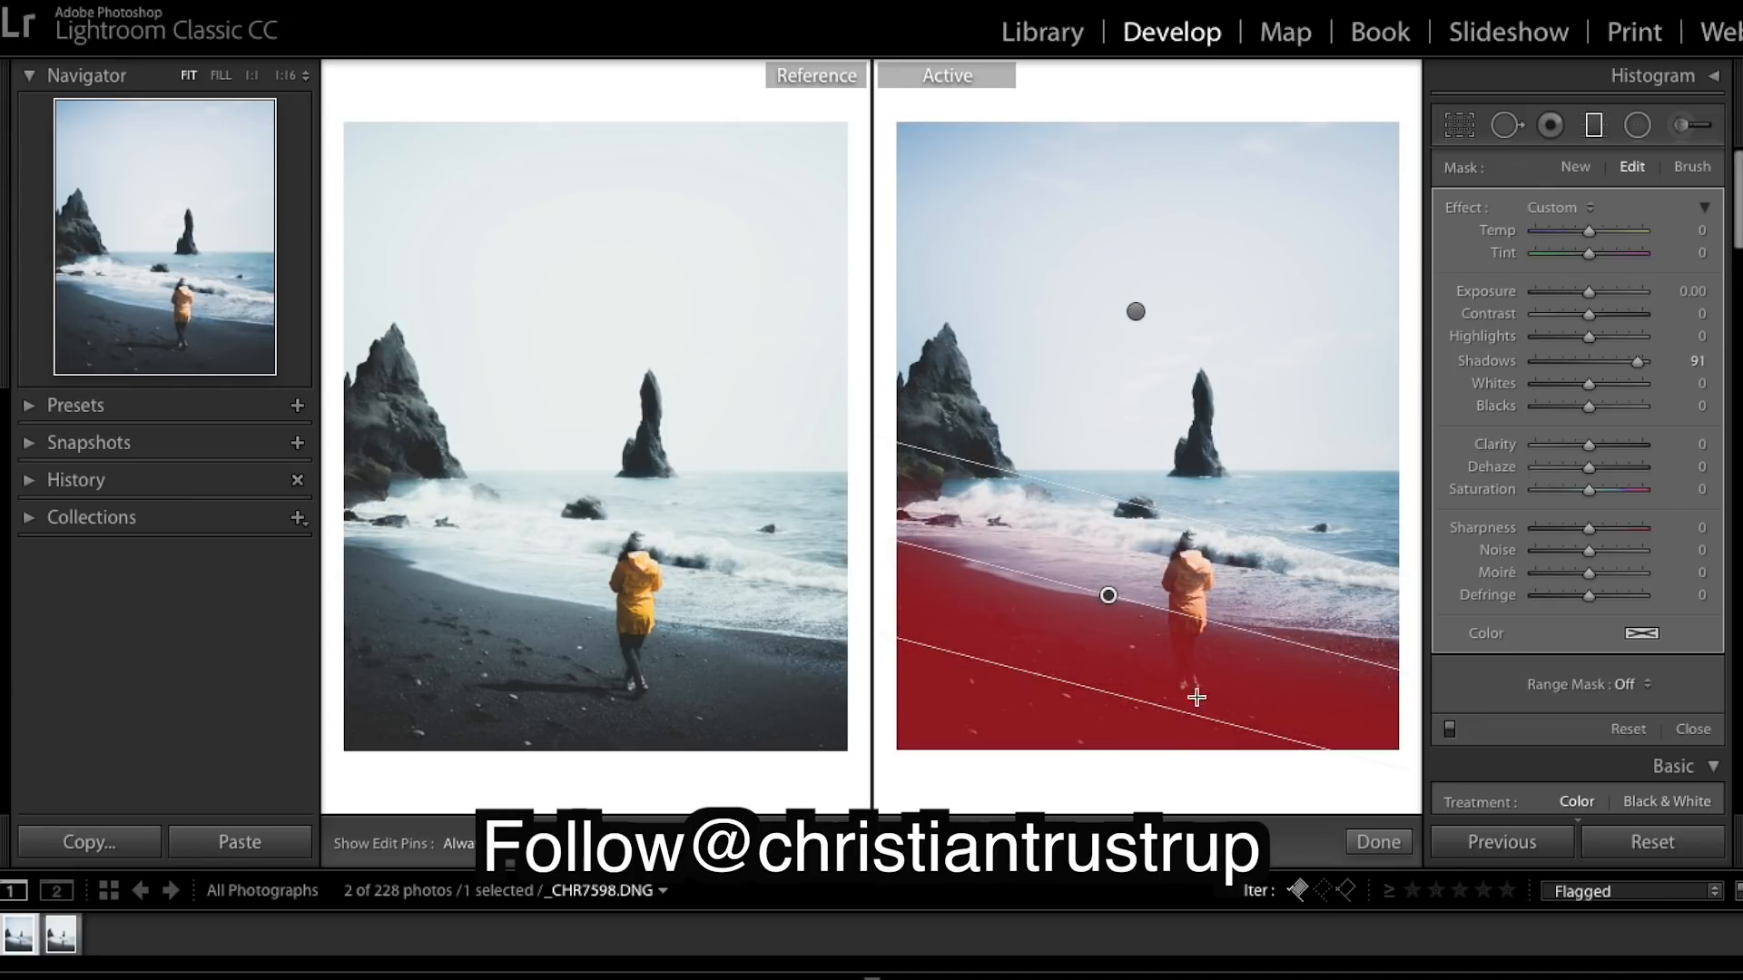
left_click(1380, 840)
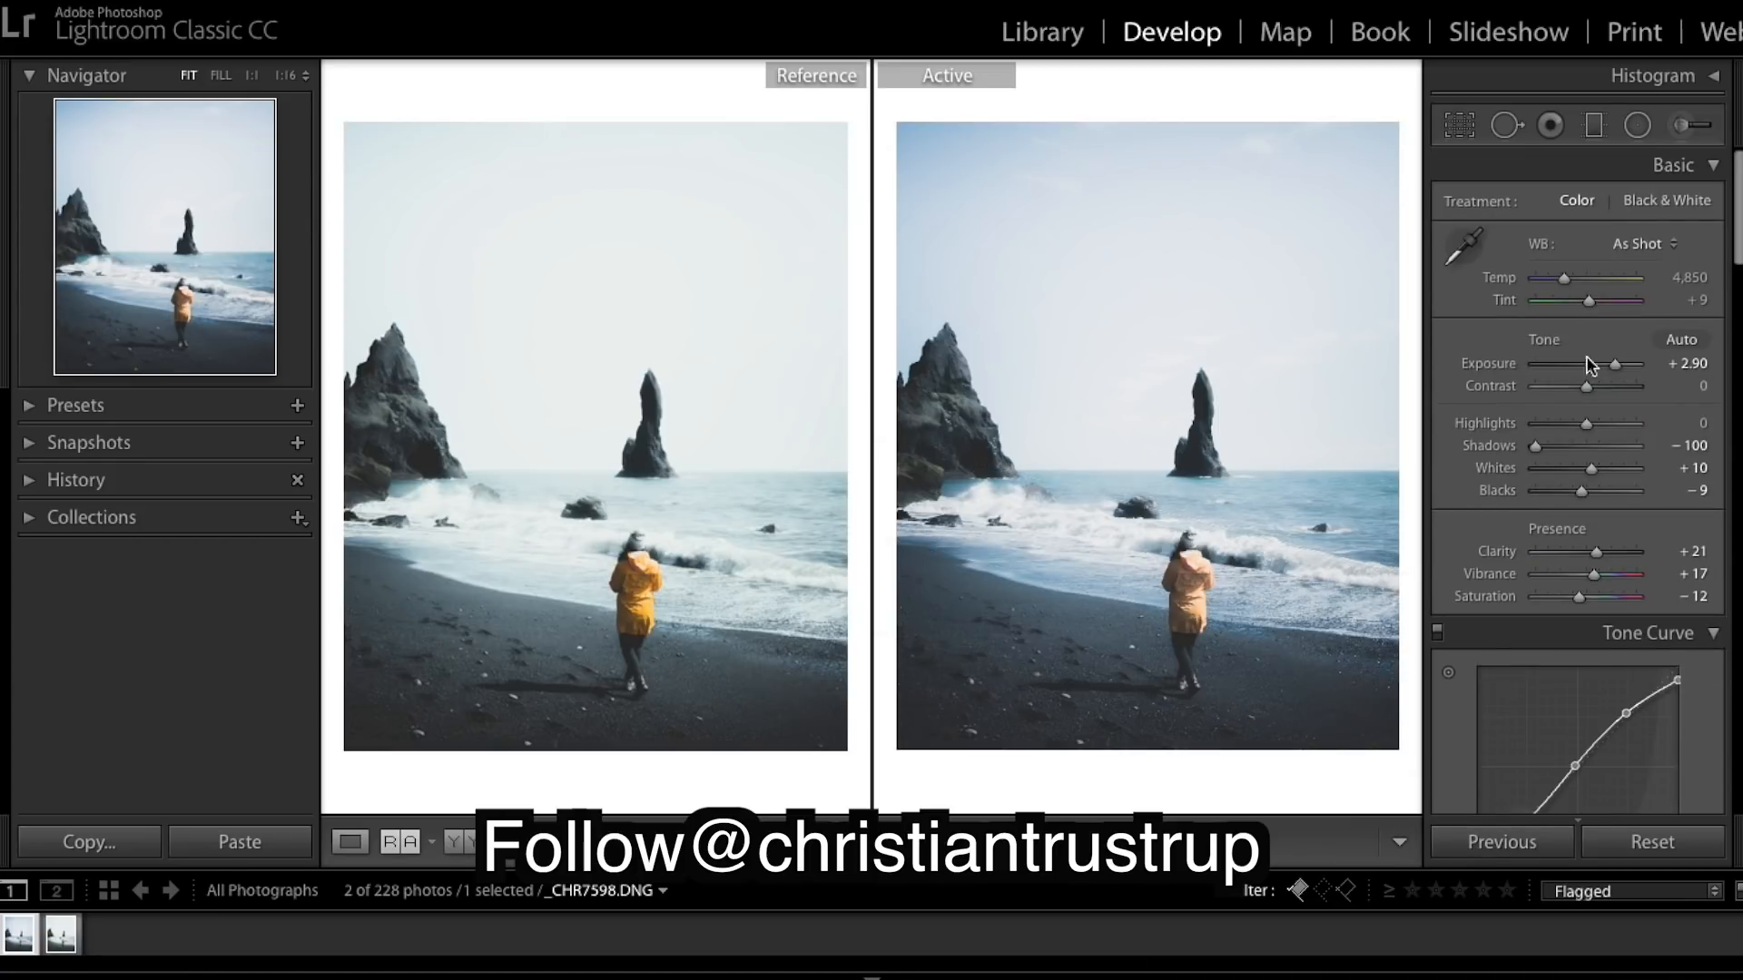
- Add a third, nearly horizontal graduated filter along the photo's lower edge below the person and set its Shadows to −58
key("m")
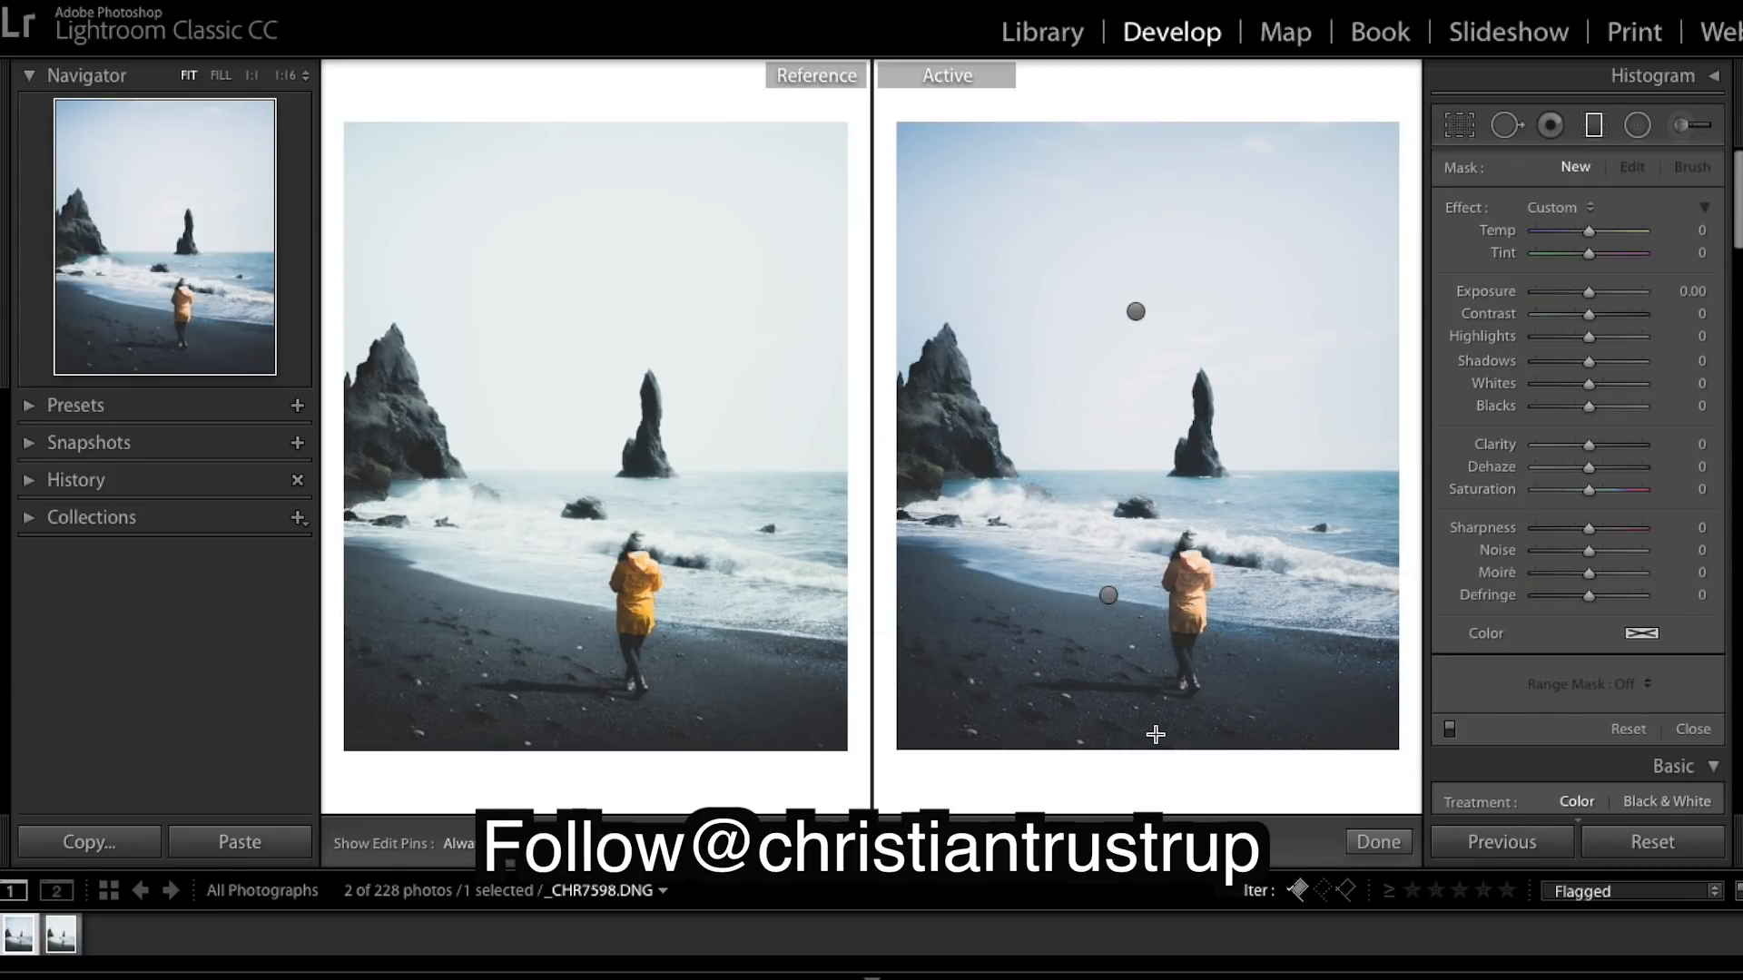
mouse_move(1156, 735)
left_mouse_down()
mouse_move(1151, 669)
mouse_move(1153, 734)
left_mouse_up()
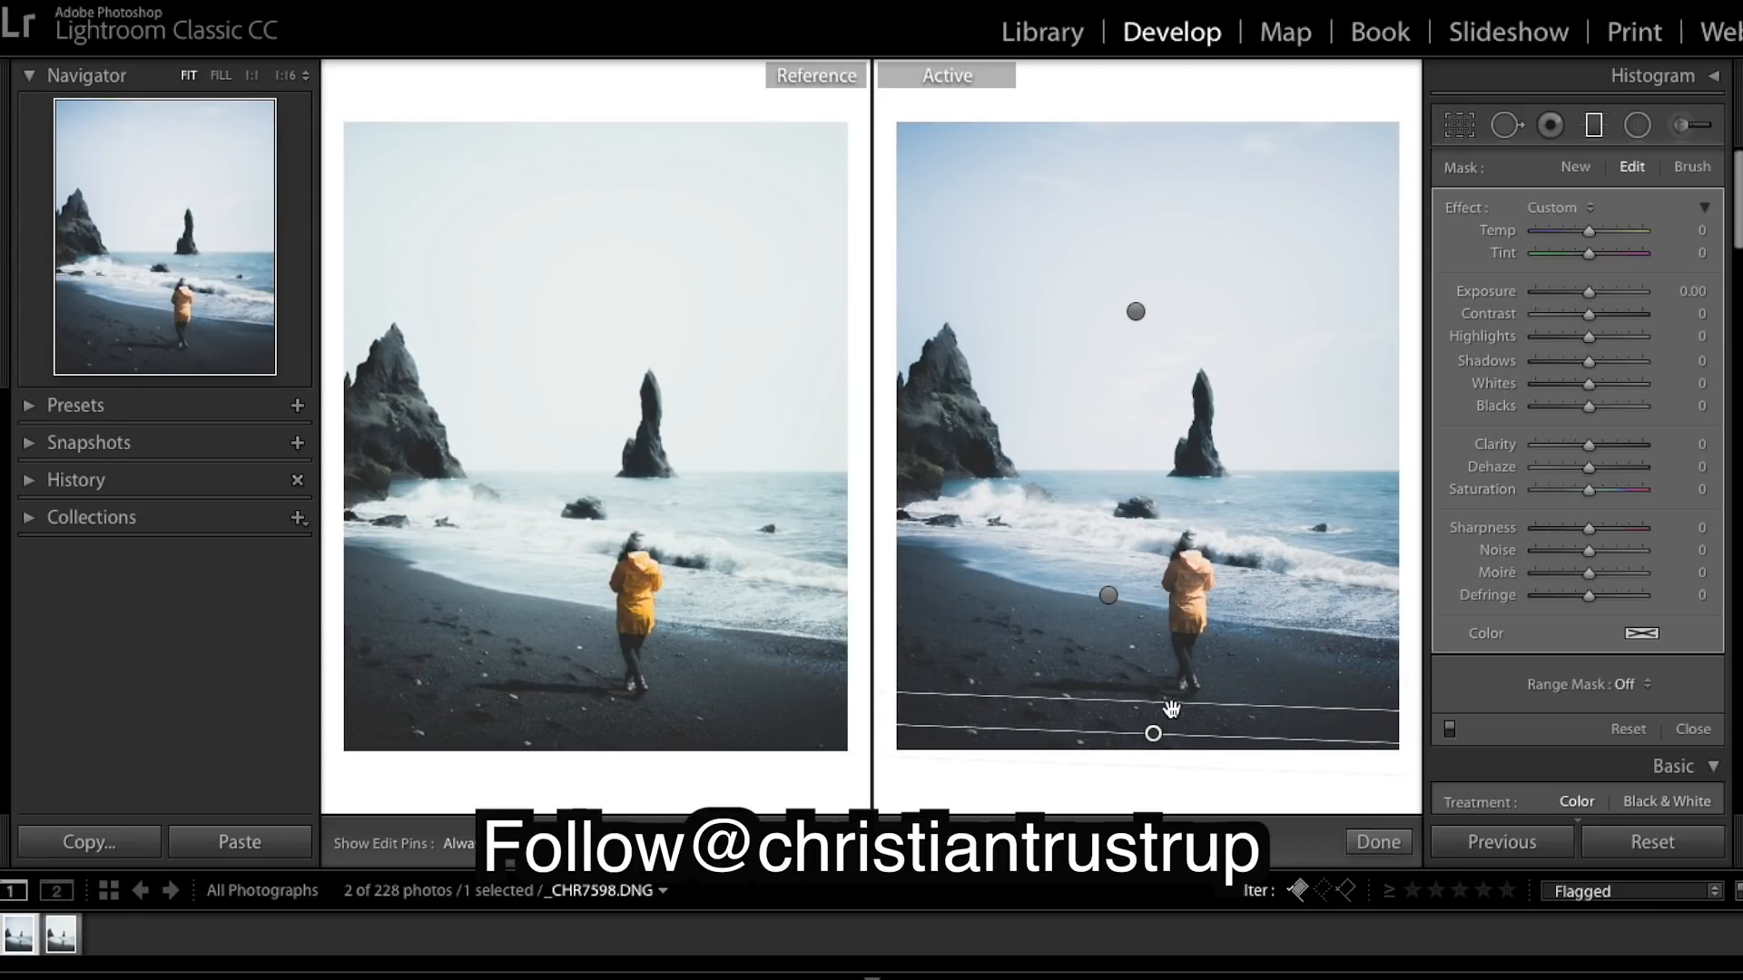
left_click_drag(1164, 706, 1170, 660)
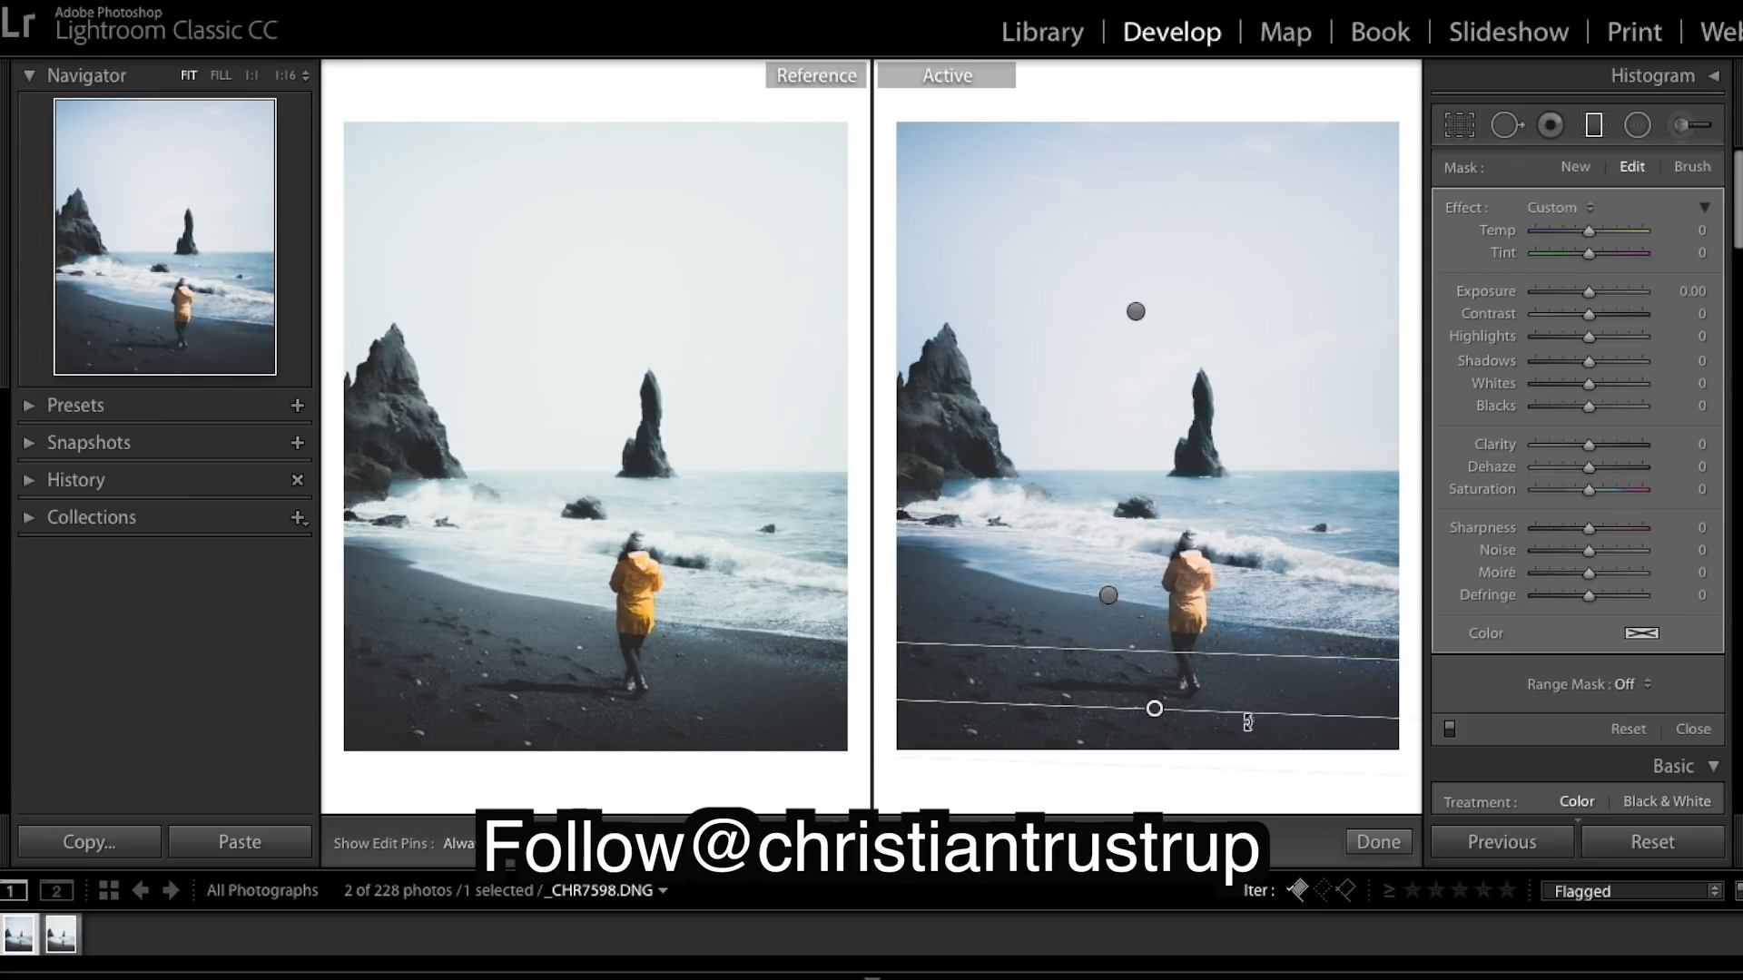
left_click_drag(1261, 716, 1259, 710)
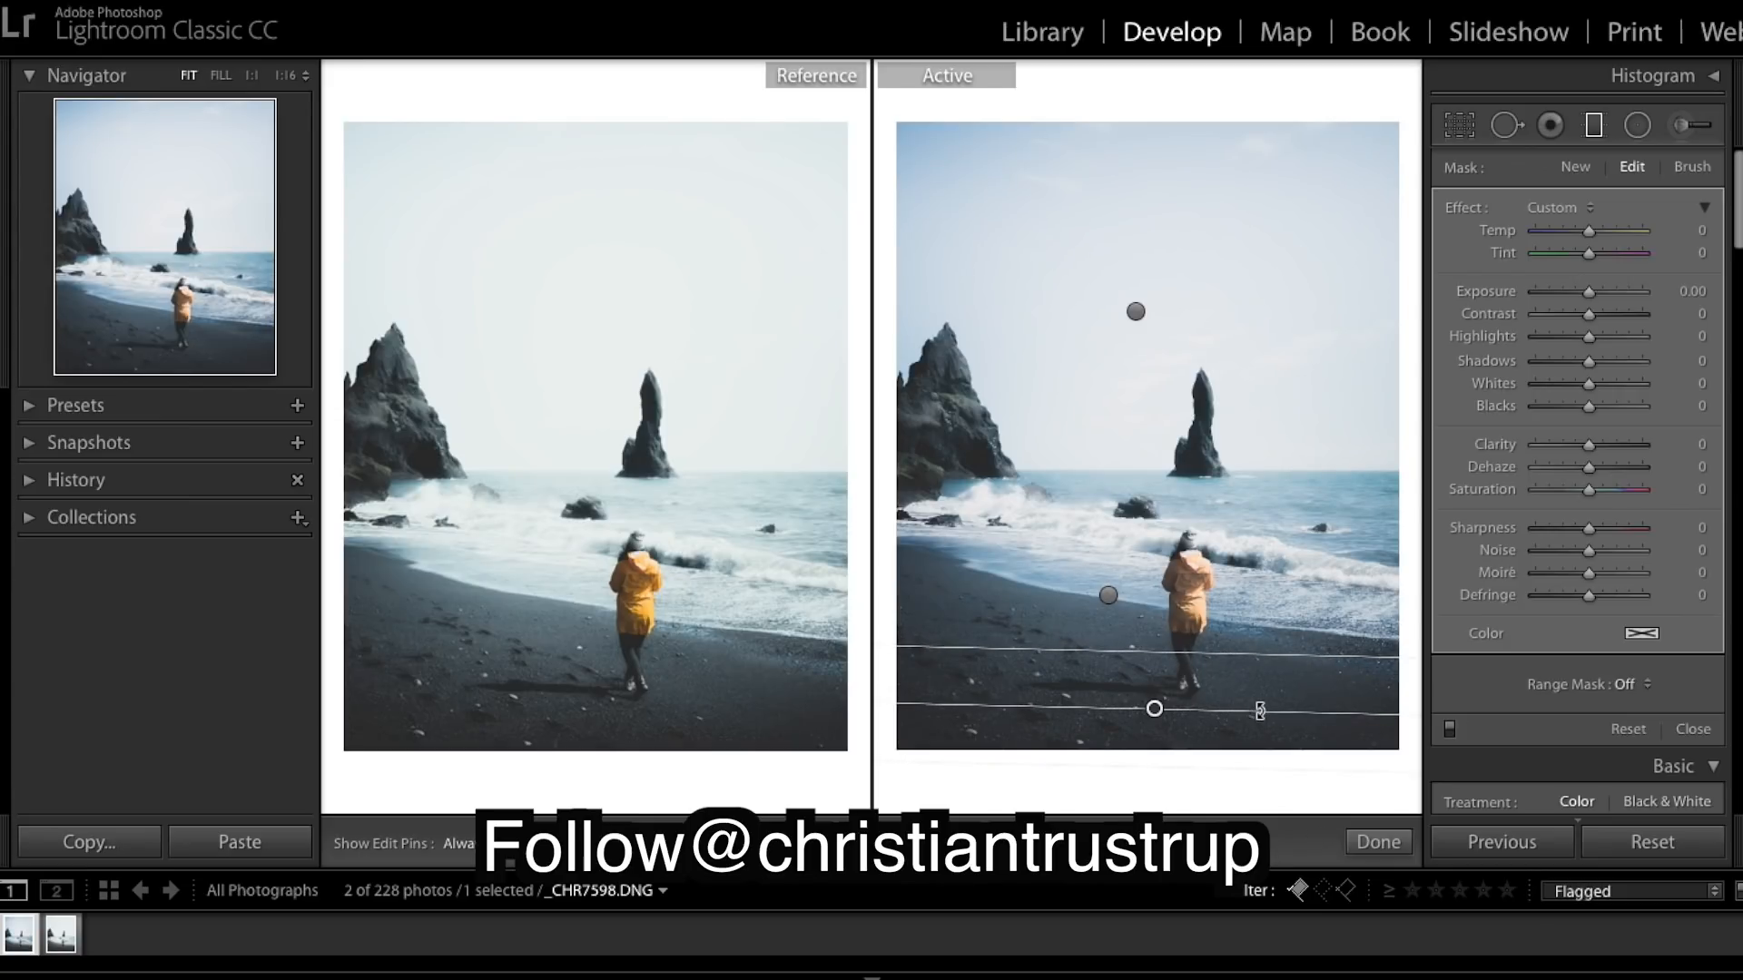
left_click_drag(1153, 709, 1154, 723)
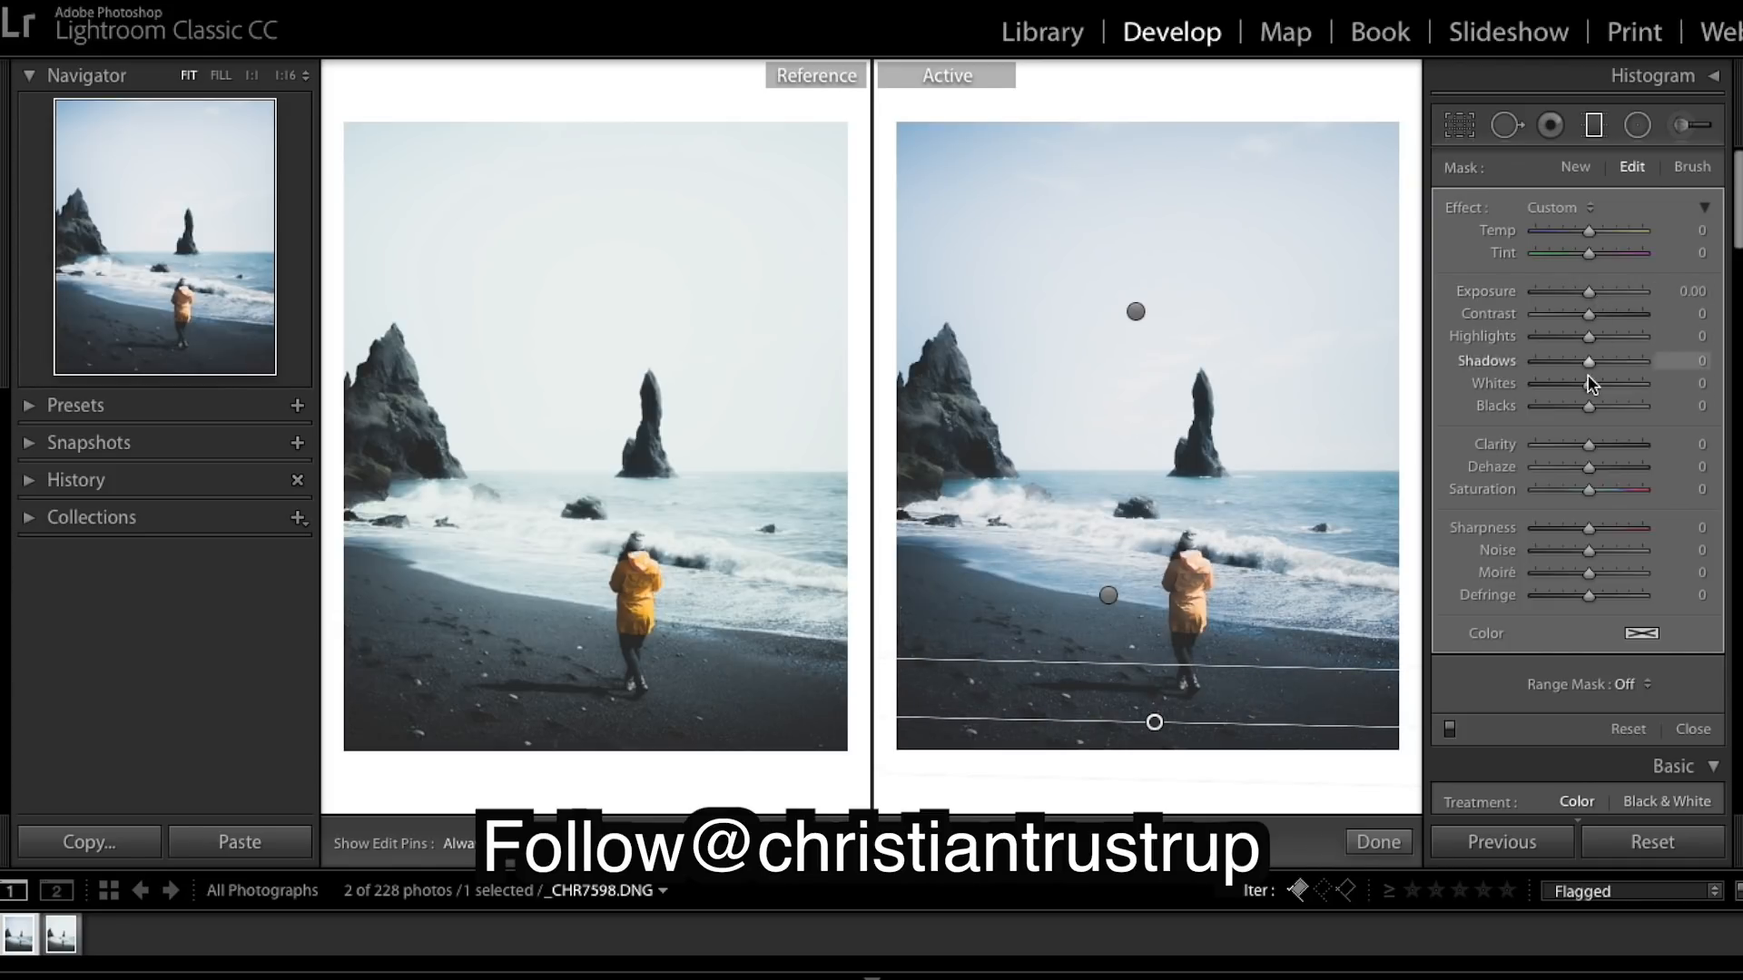
left_click_drag(1584, 363, 1554, 367)
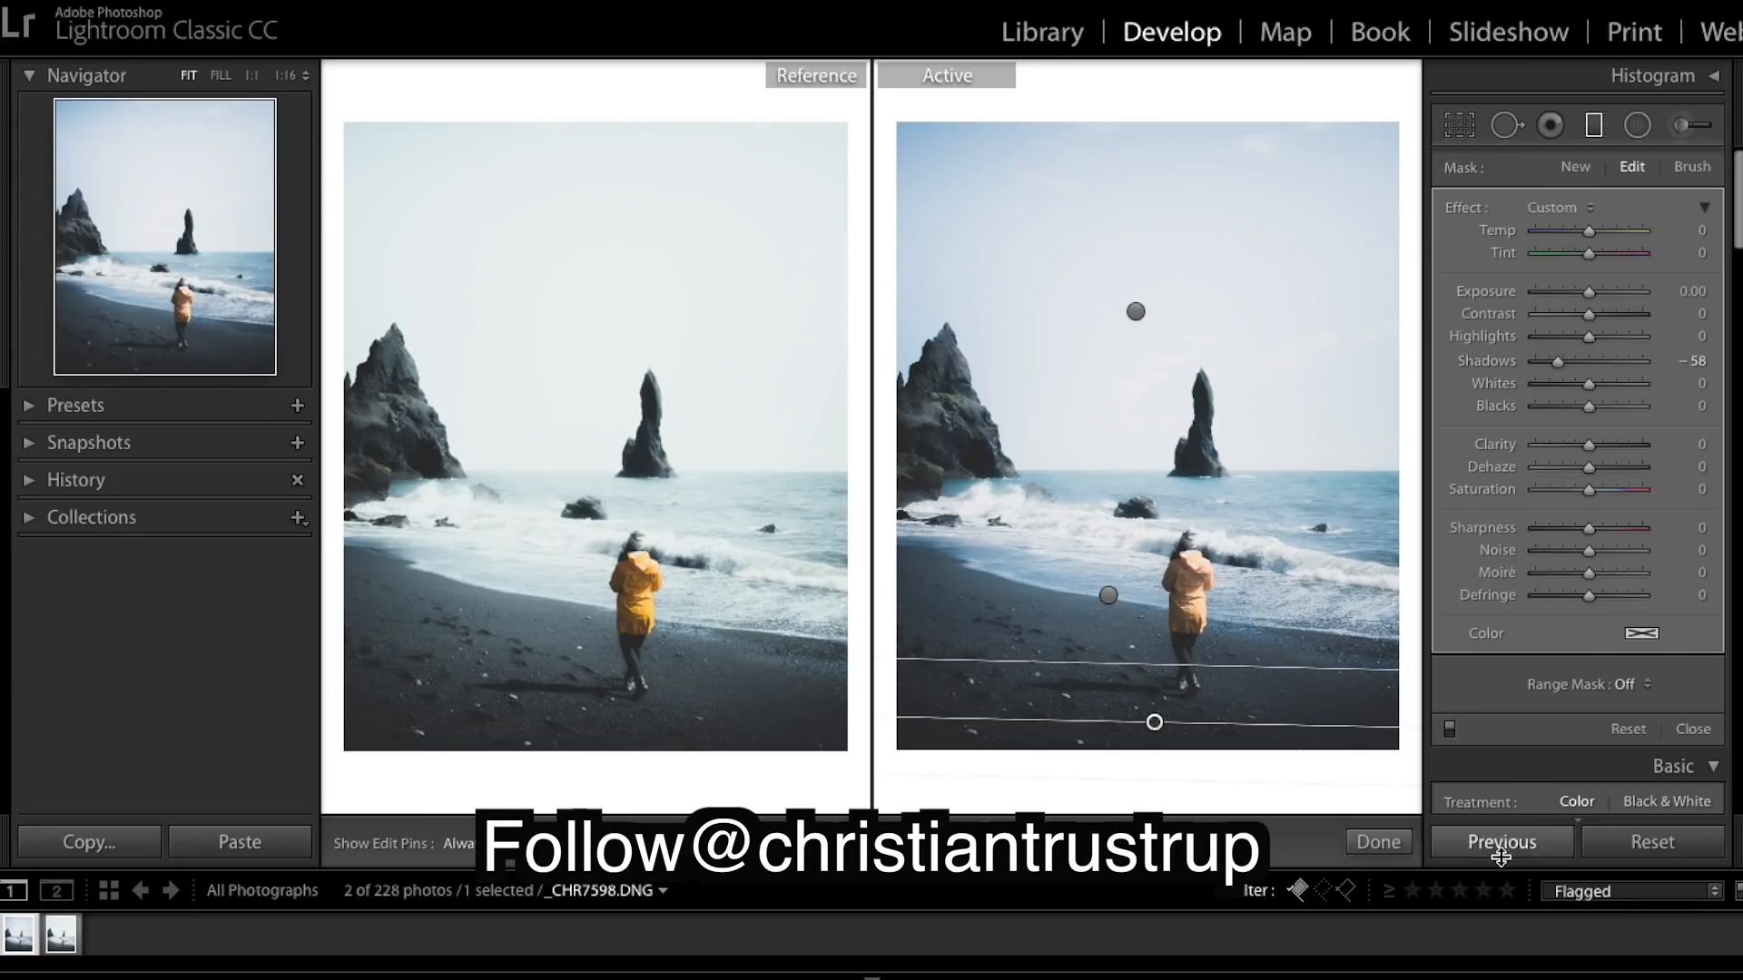
left_click(1383, 846)
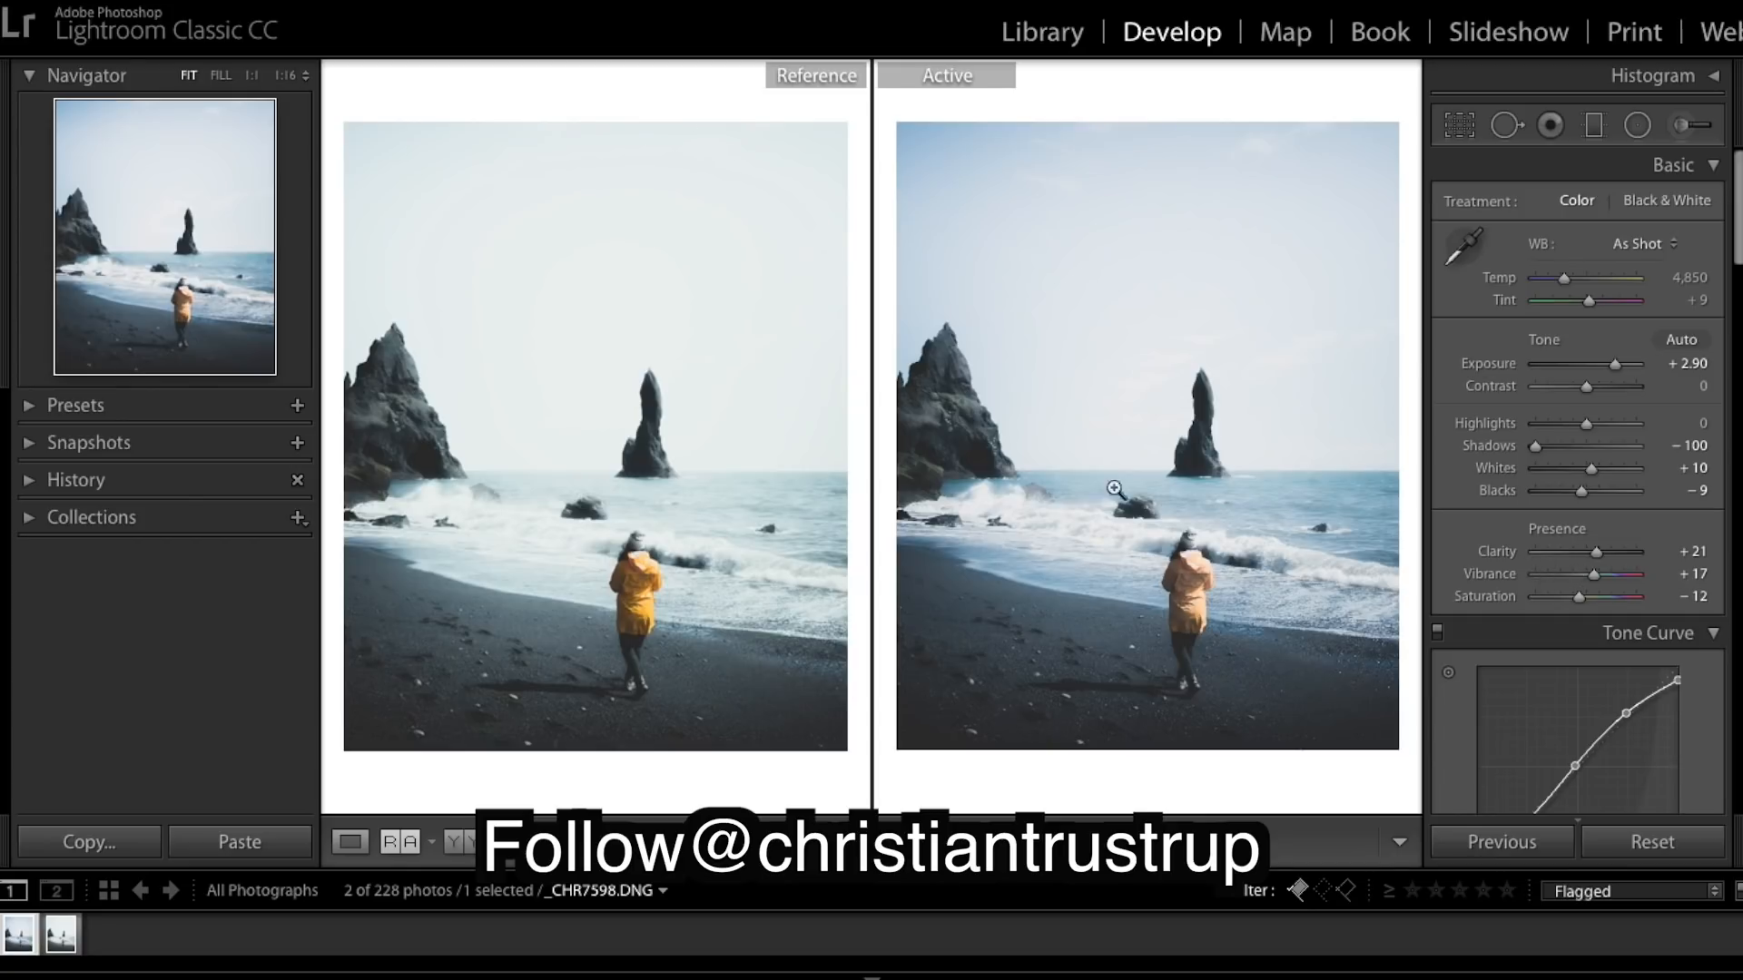
- Enable Remove Chromatic Aberration in the beach photo's lens profile corrections
scroll(1658, 460, "down", 2)
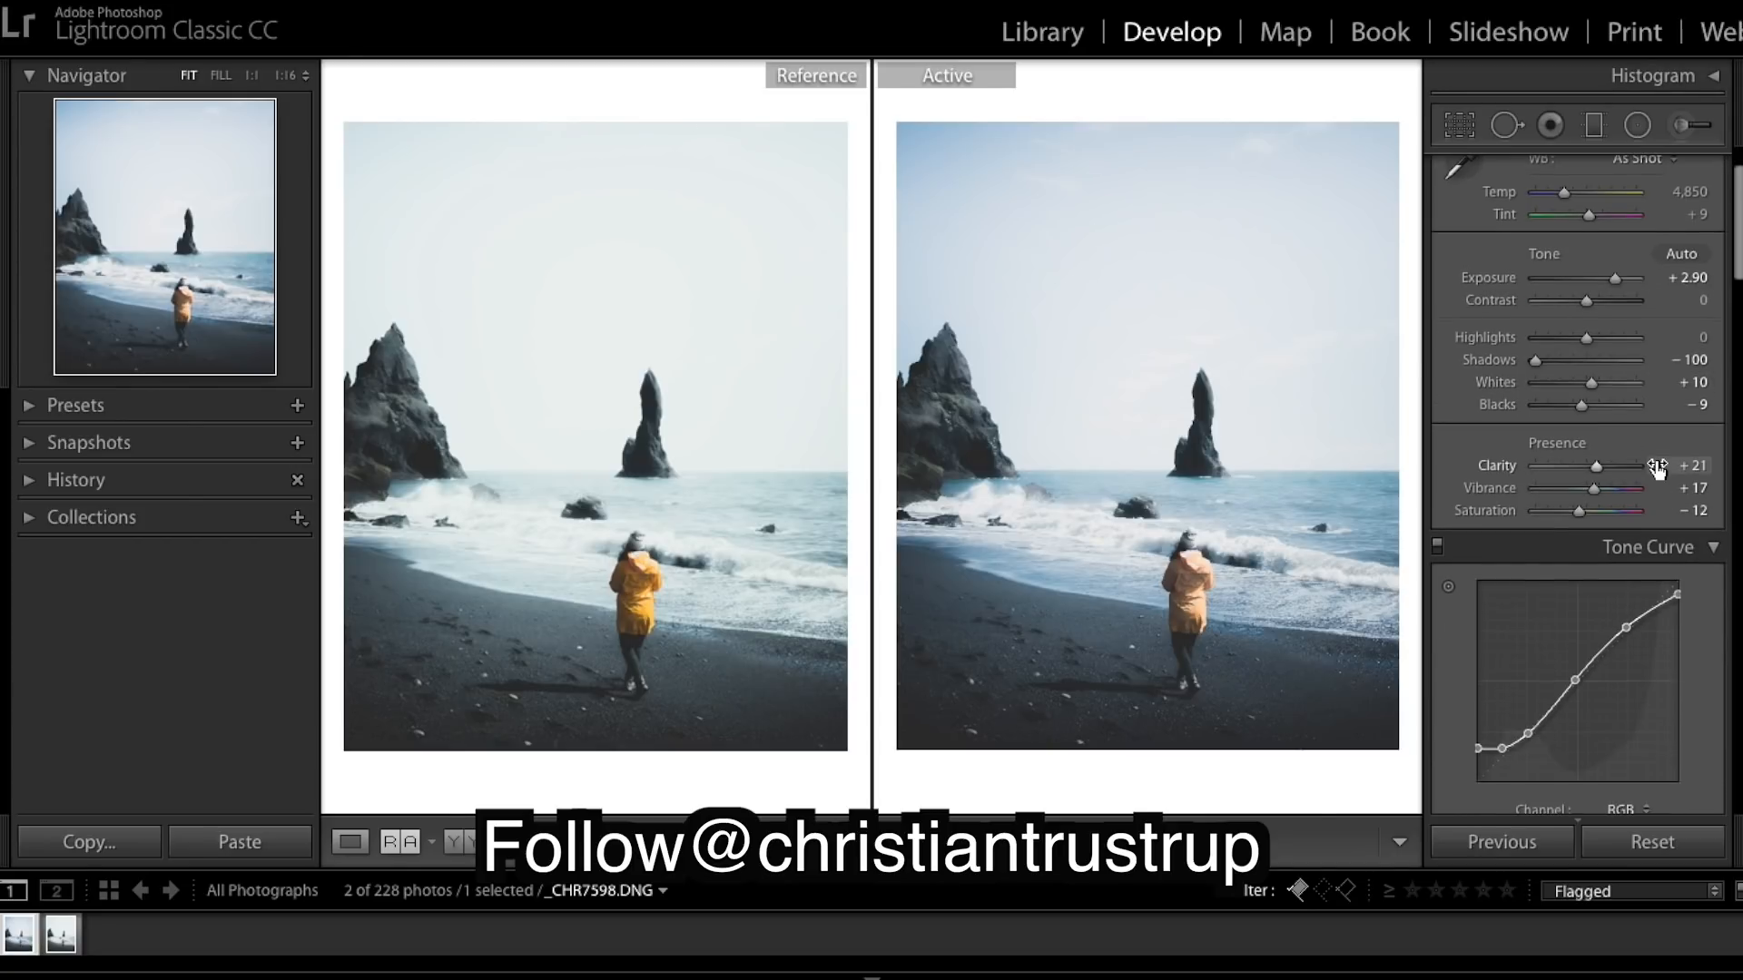
scroll(1657, 460, "down", 12)
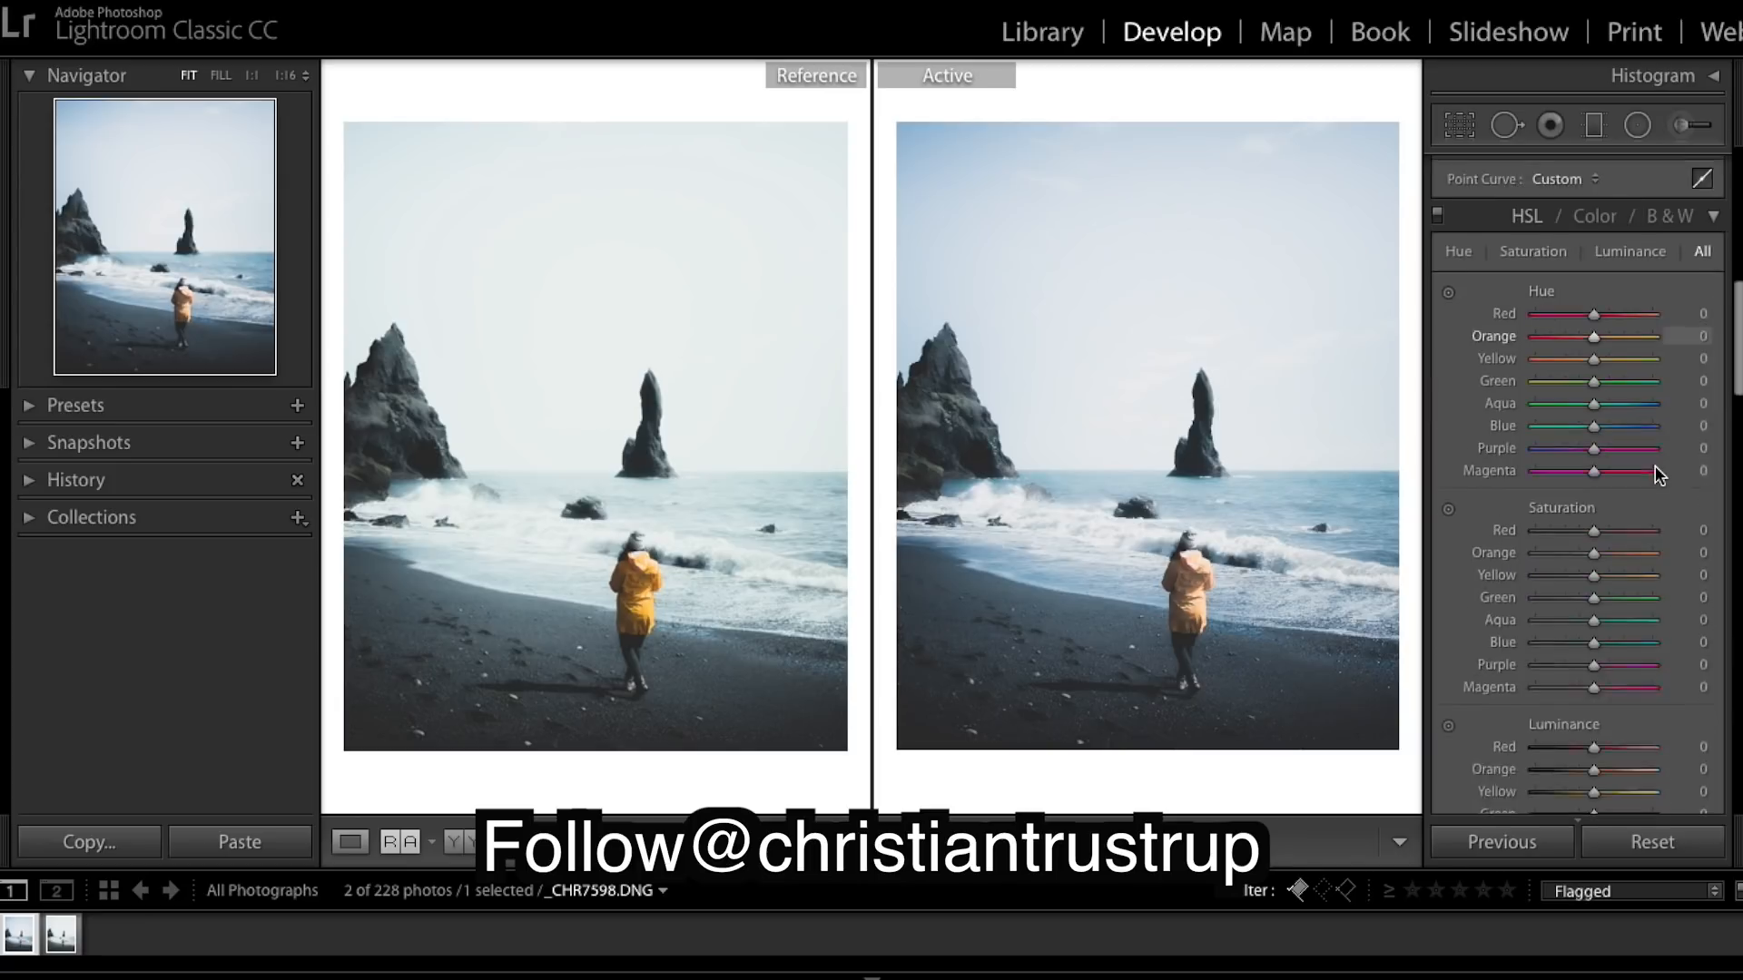
scroll(1655, 473, "down", 10)
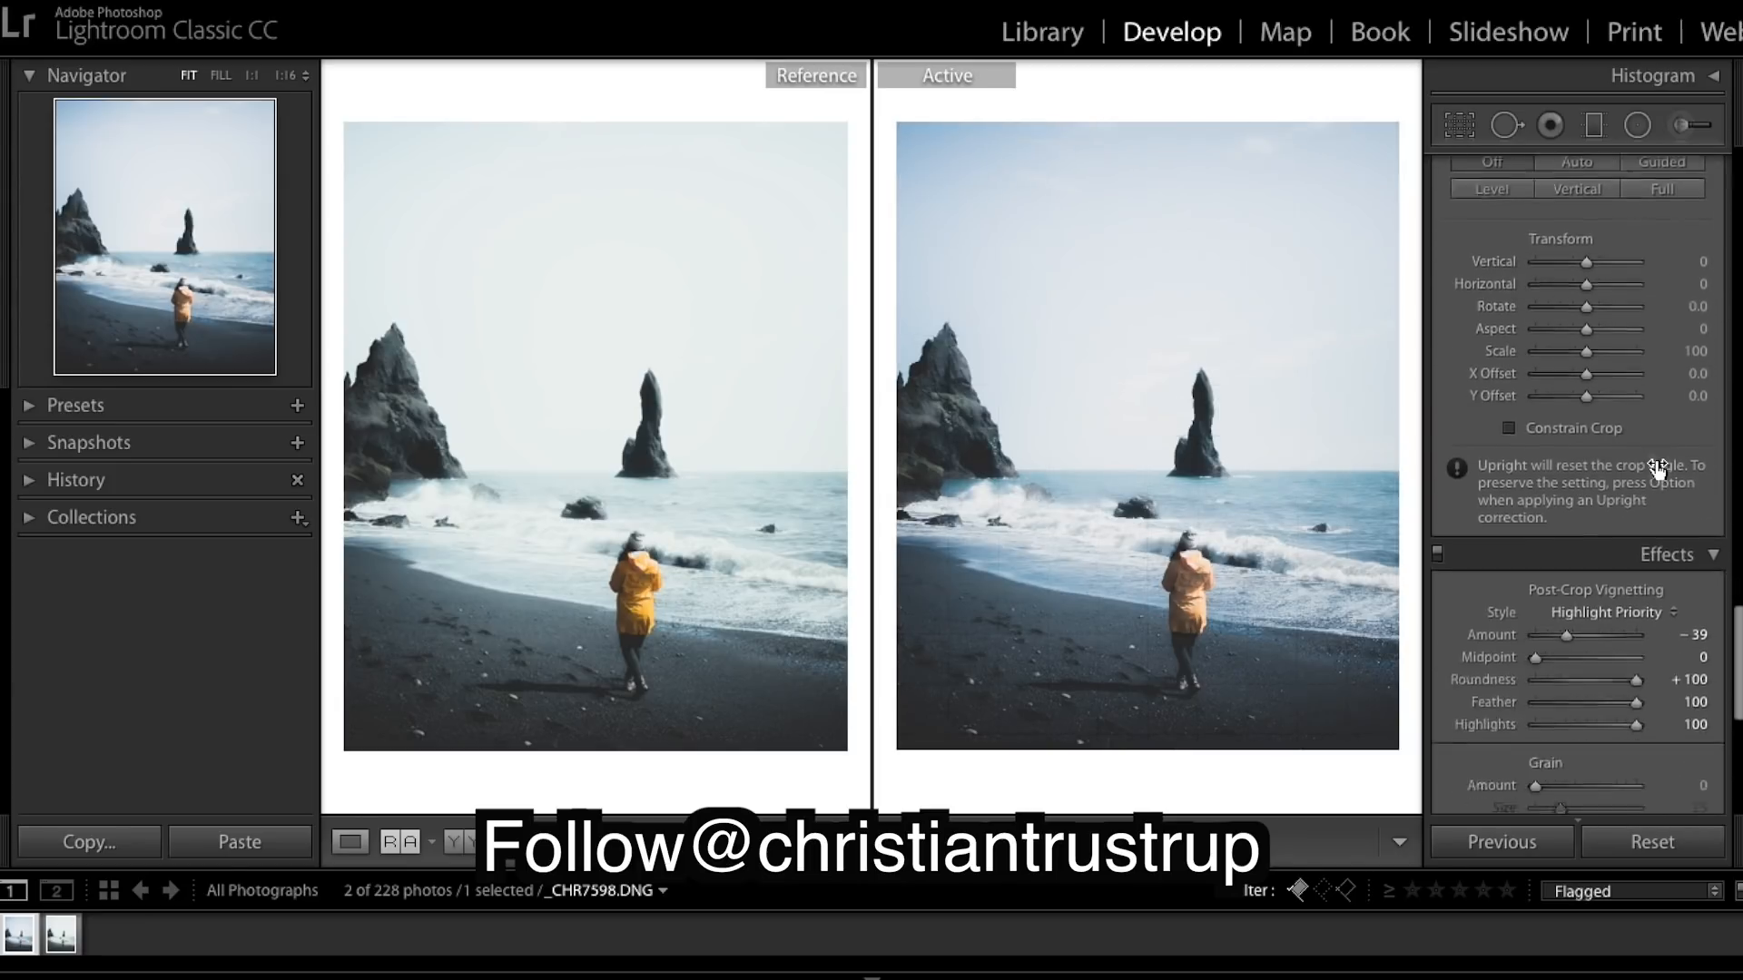
scroll(1657, 475, "up", 6)
left_click(1449, 451)
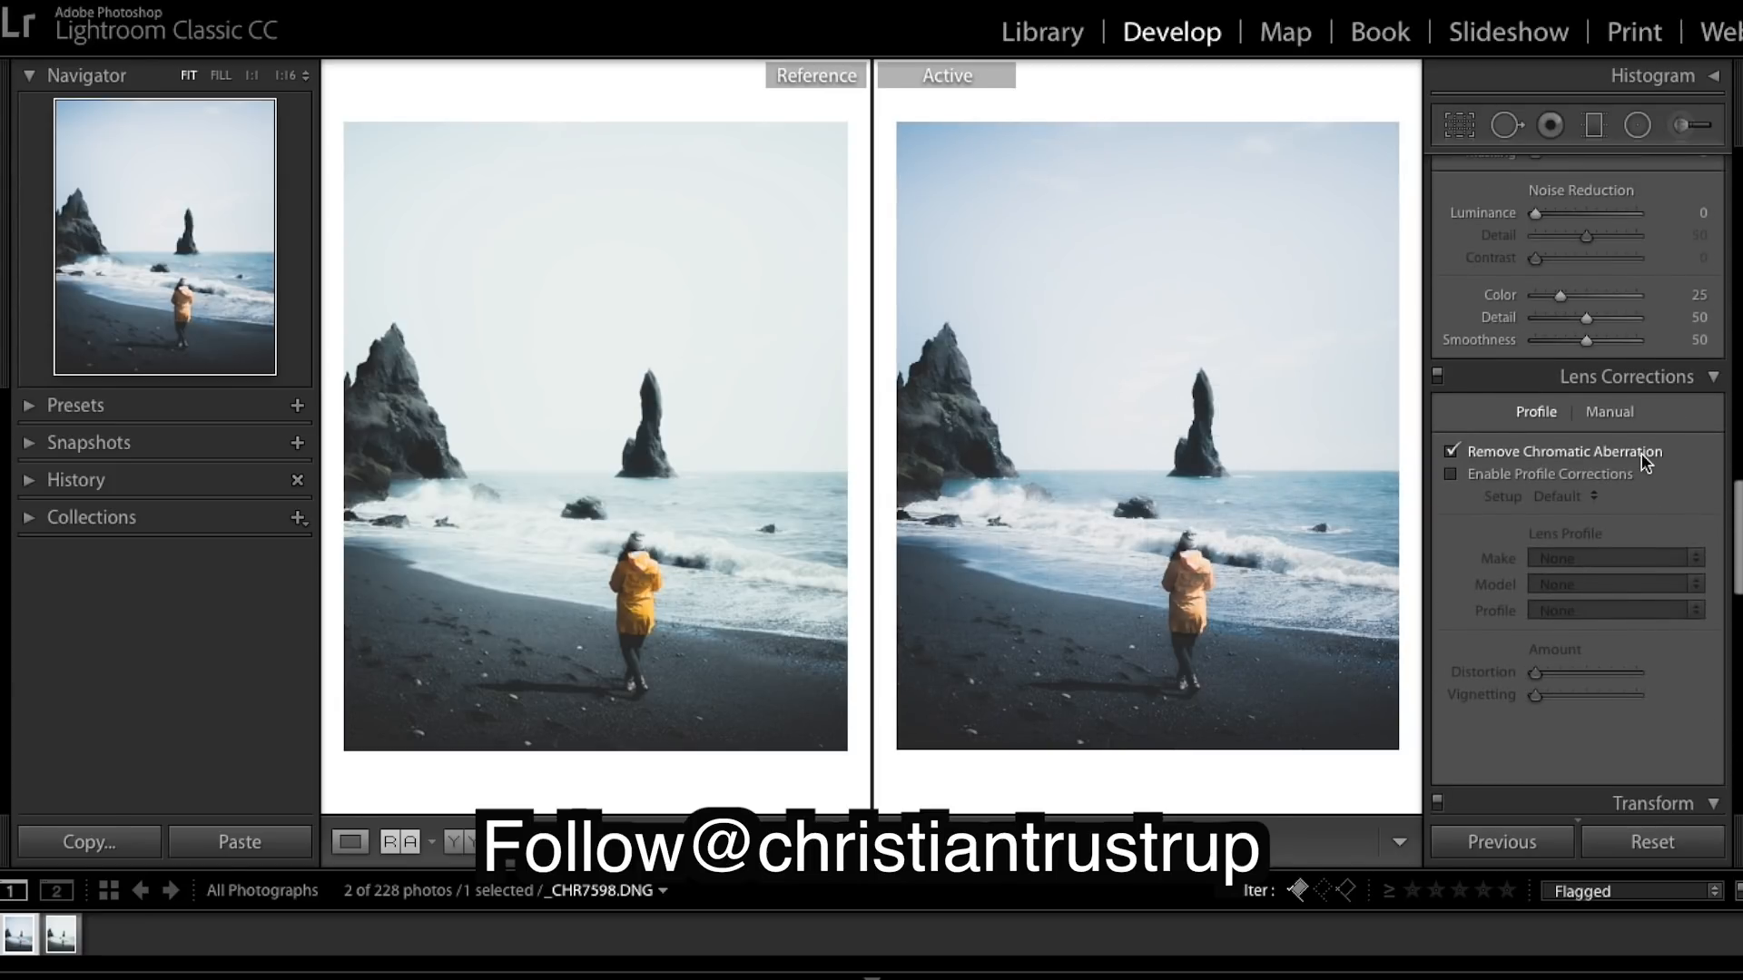
- Tint the highlights with split toning, setting Hue to 140 and Saturation to 6
scroll(1650, 424, "up", 4)
scroll(1648, 421, "up", 1)
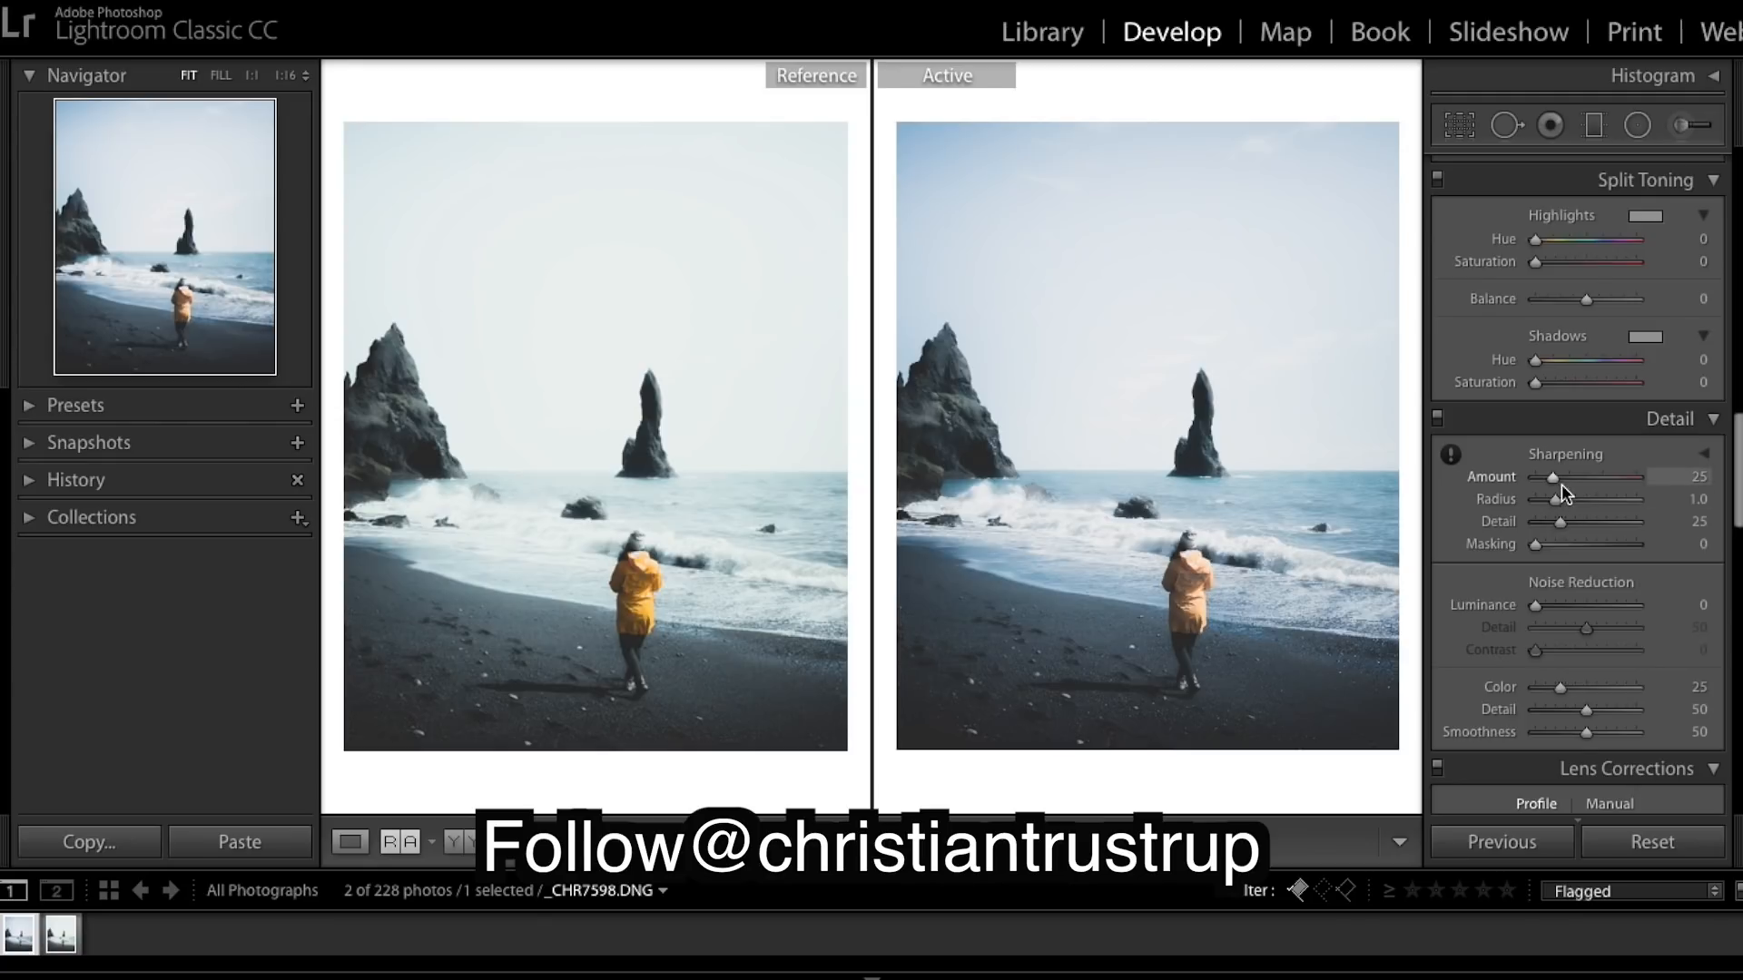
scroll(1579, 468, "up", 2)
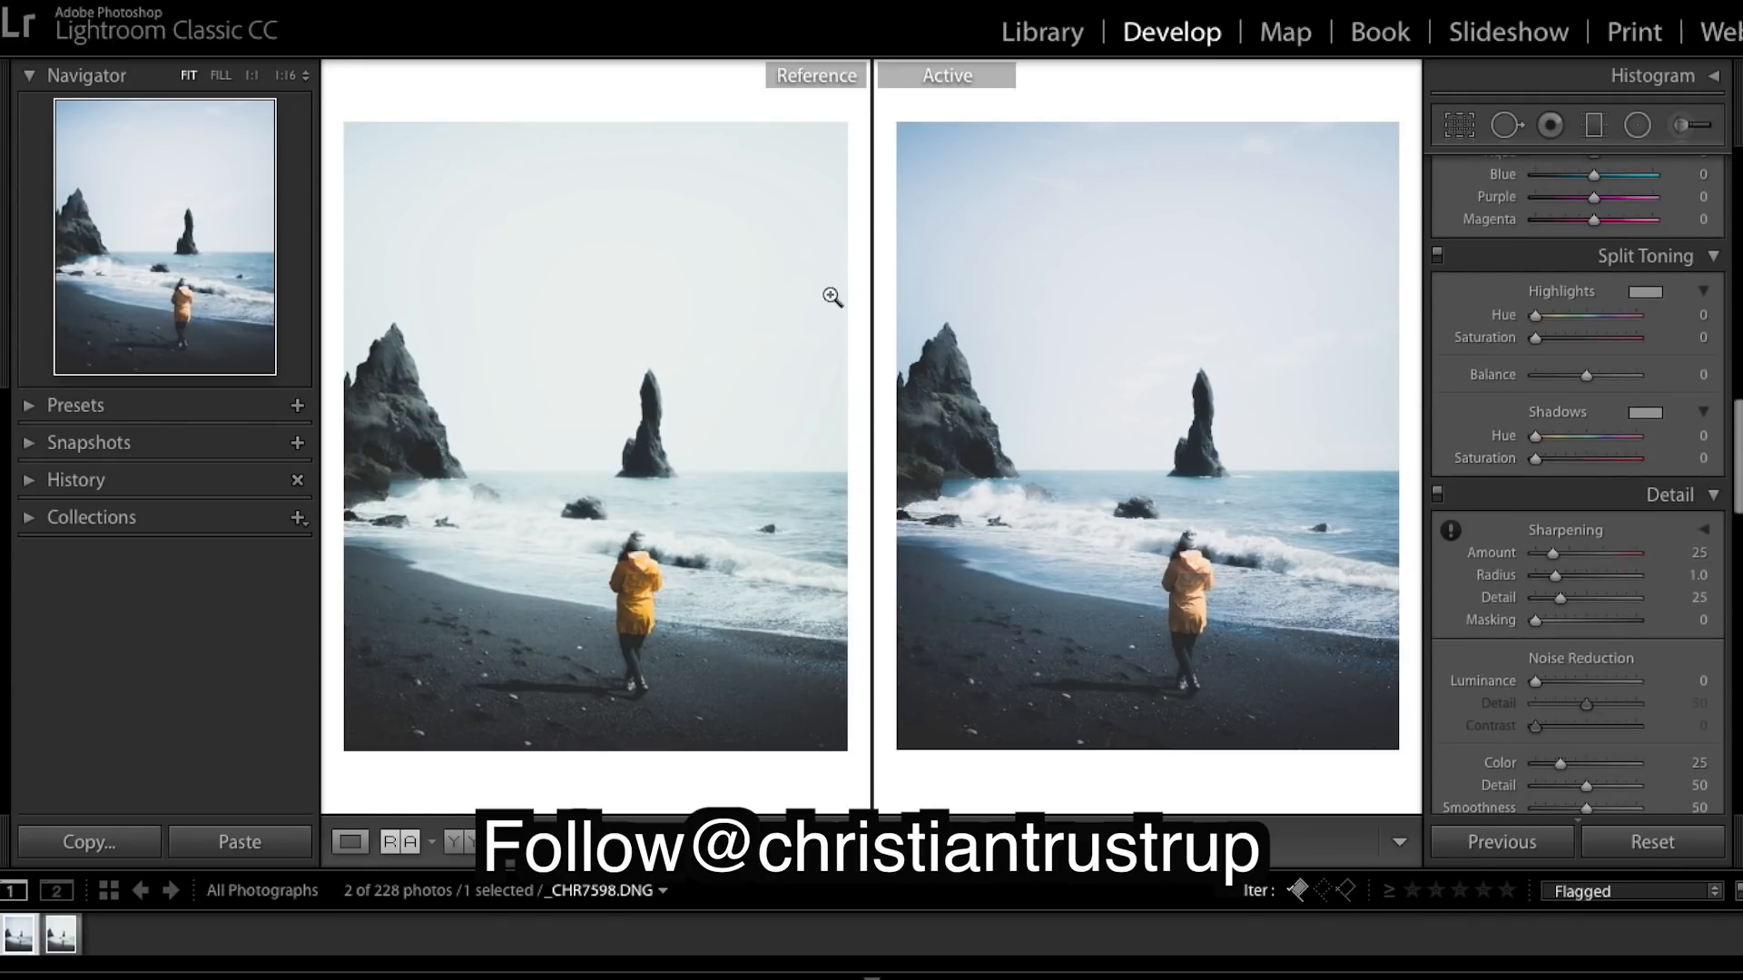
mouse_move(1554, 315)
left_mouse_down()
mouse_move(1580, 315)
mouse_move(1550, 339)
left_mouse_up()
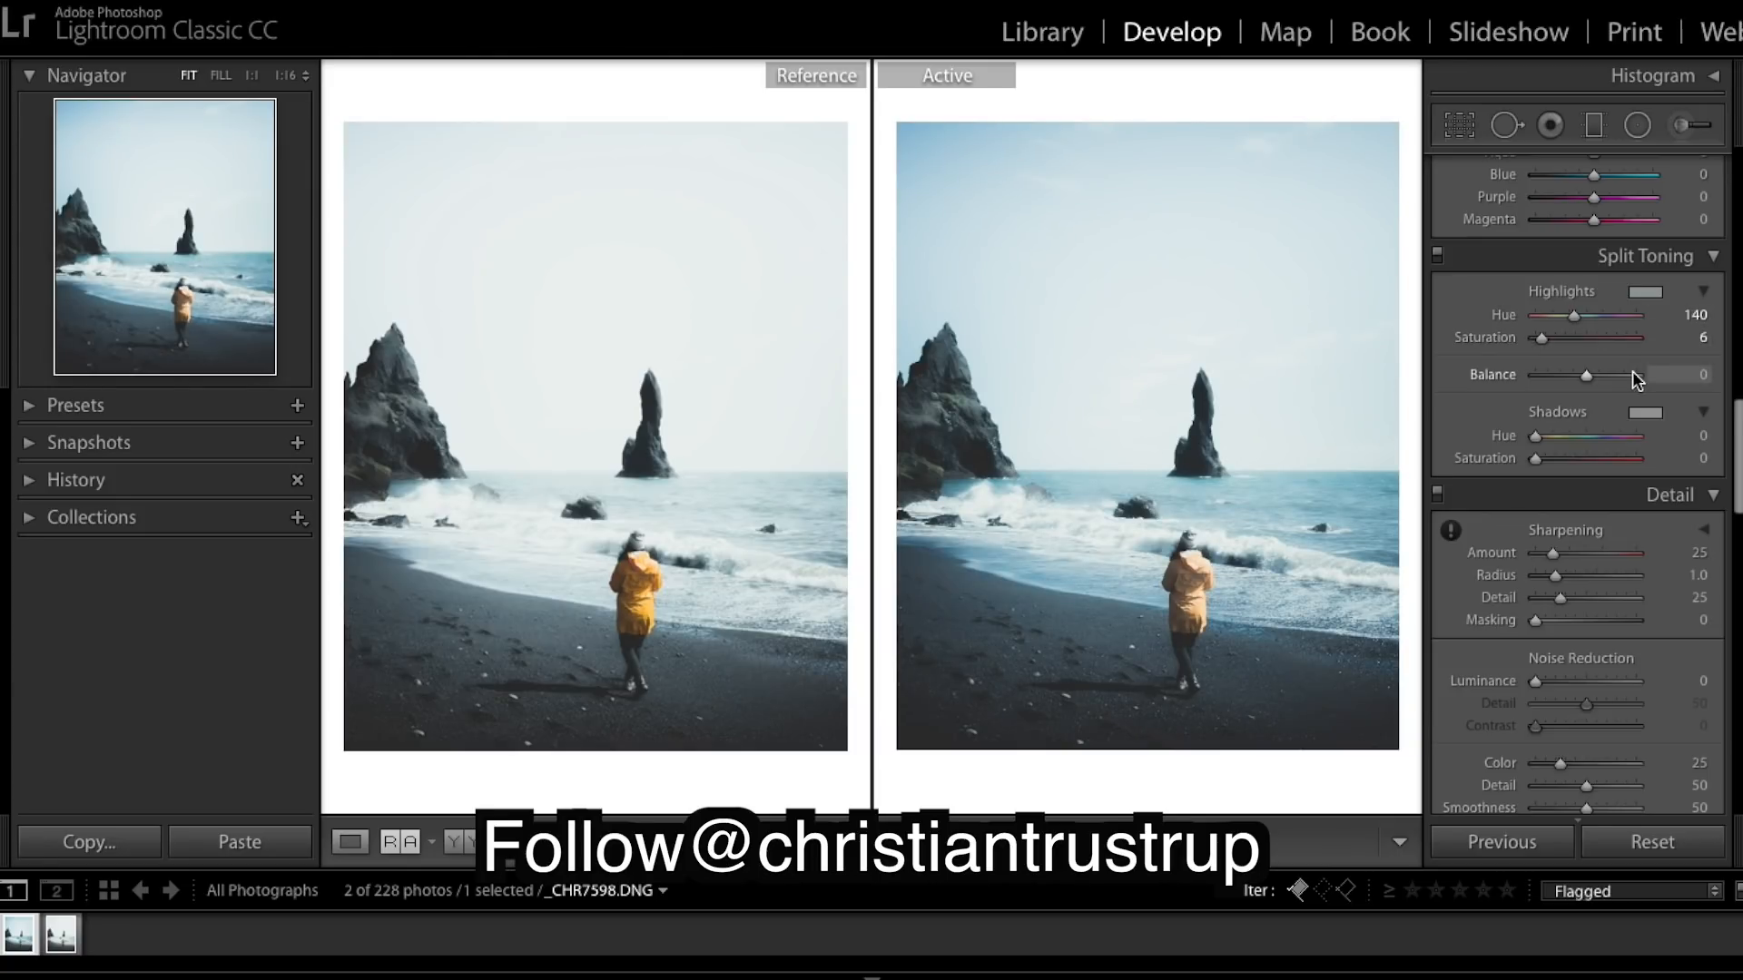
- Lower the HSL saturation of Aqua to −67 and of Blue to −22
scroll(1632, 380, "down", 4)
scroll(1632, 380, "up", 7)
scroll(1633, 380, "down", 3)
scroll(1632, 380, "up", 10)
scroll(1632, 380, "down", 5)
scroll(1632, 379, "up", 1)
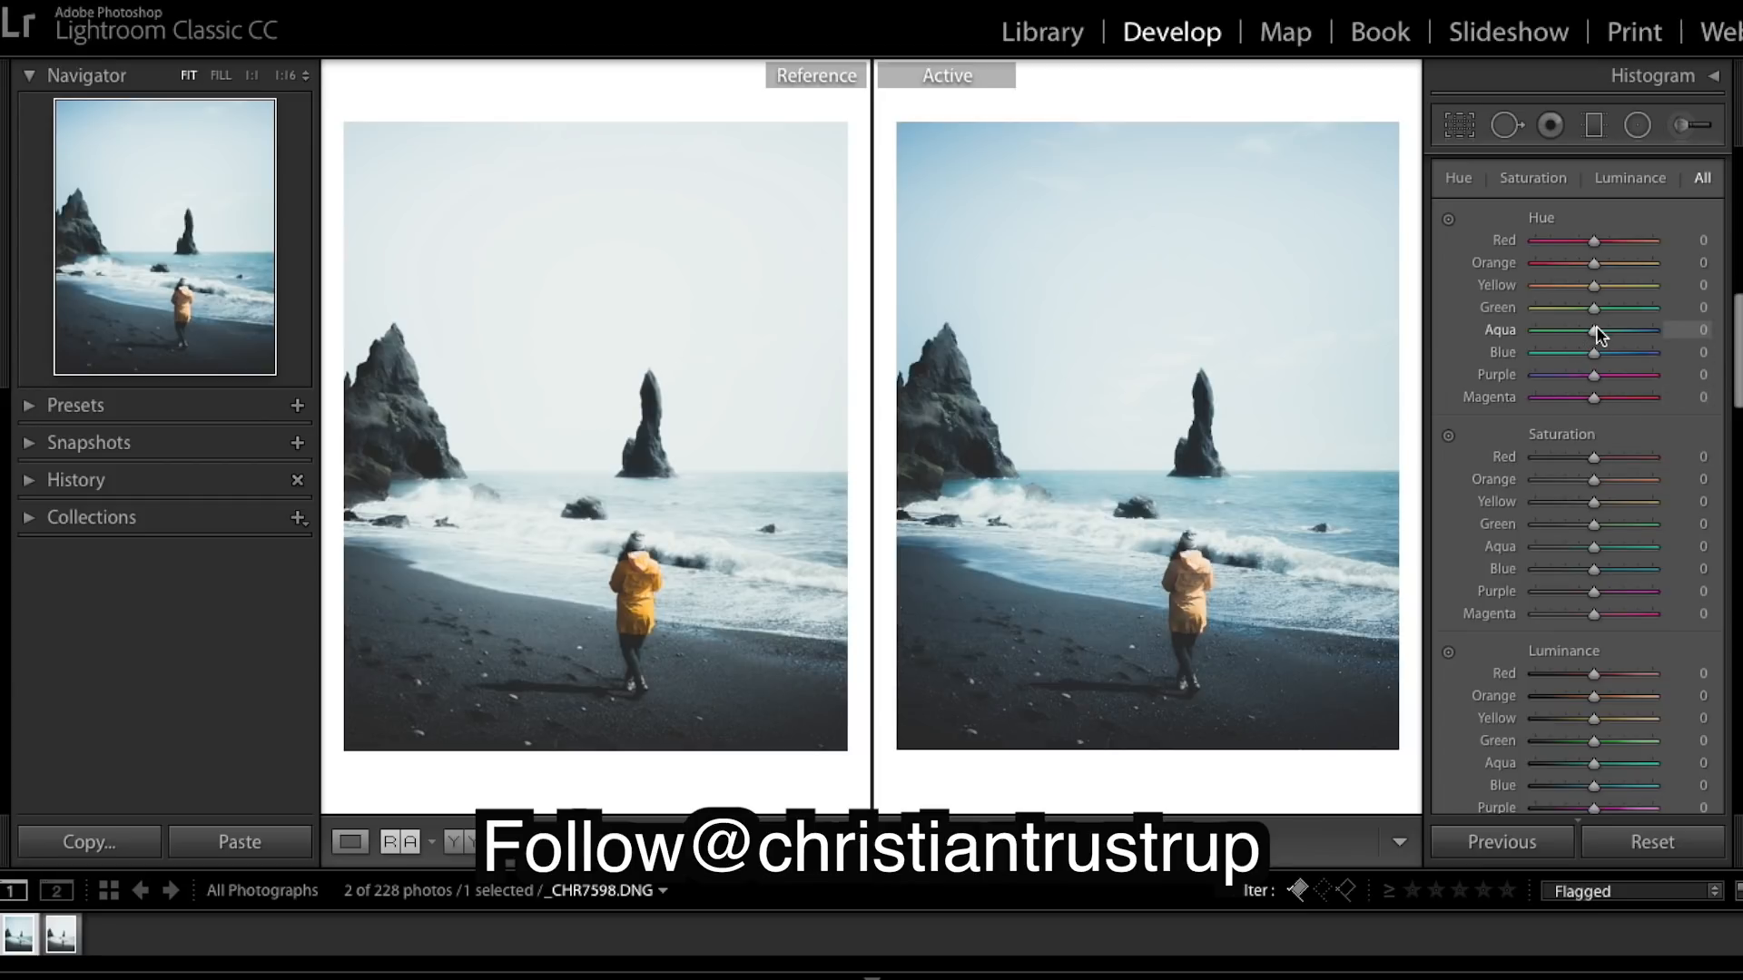
left_click_drag(1562, 547, 1554, 547)
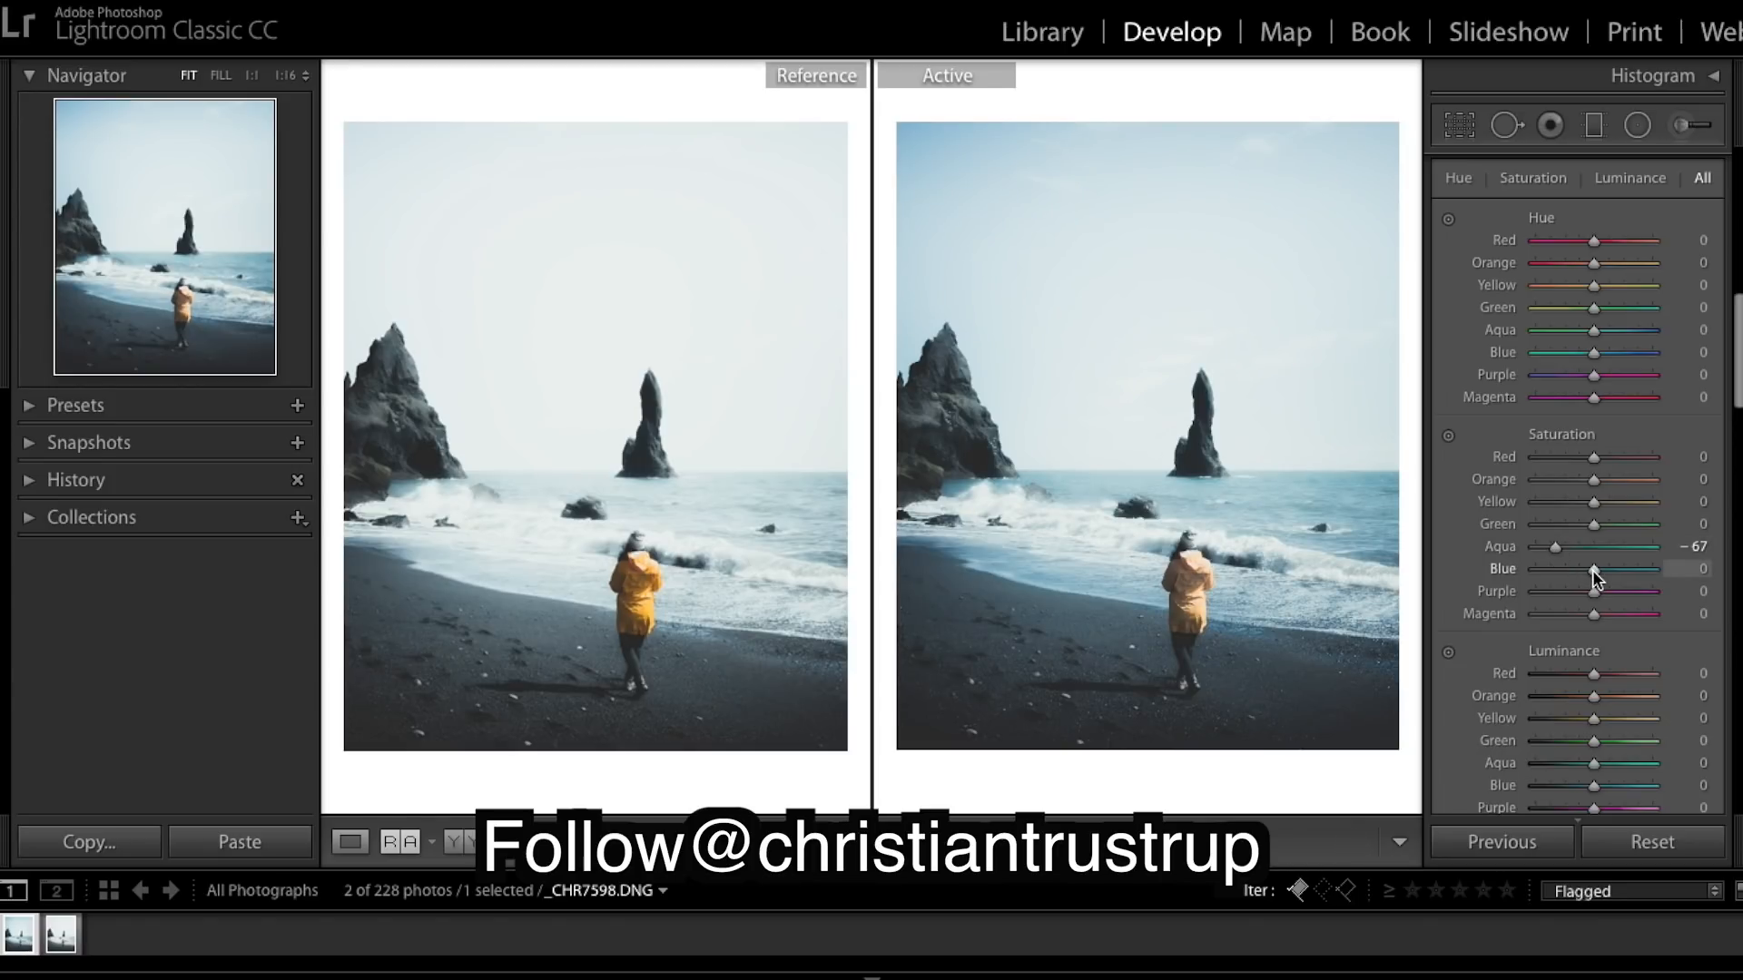
left_click_drag(1592, 570, 1578, 569)
- Set the HSL luminance of Blue to +100 and of Aqua to −100
scroll(1658, 487, "down", 5)
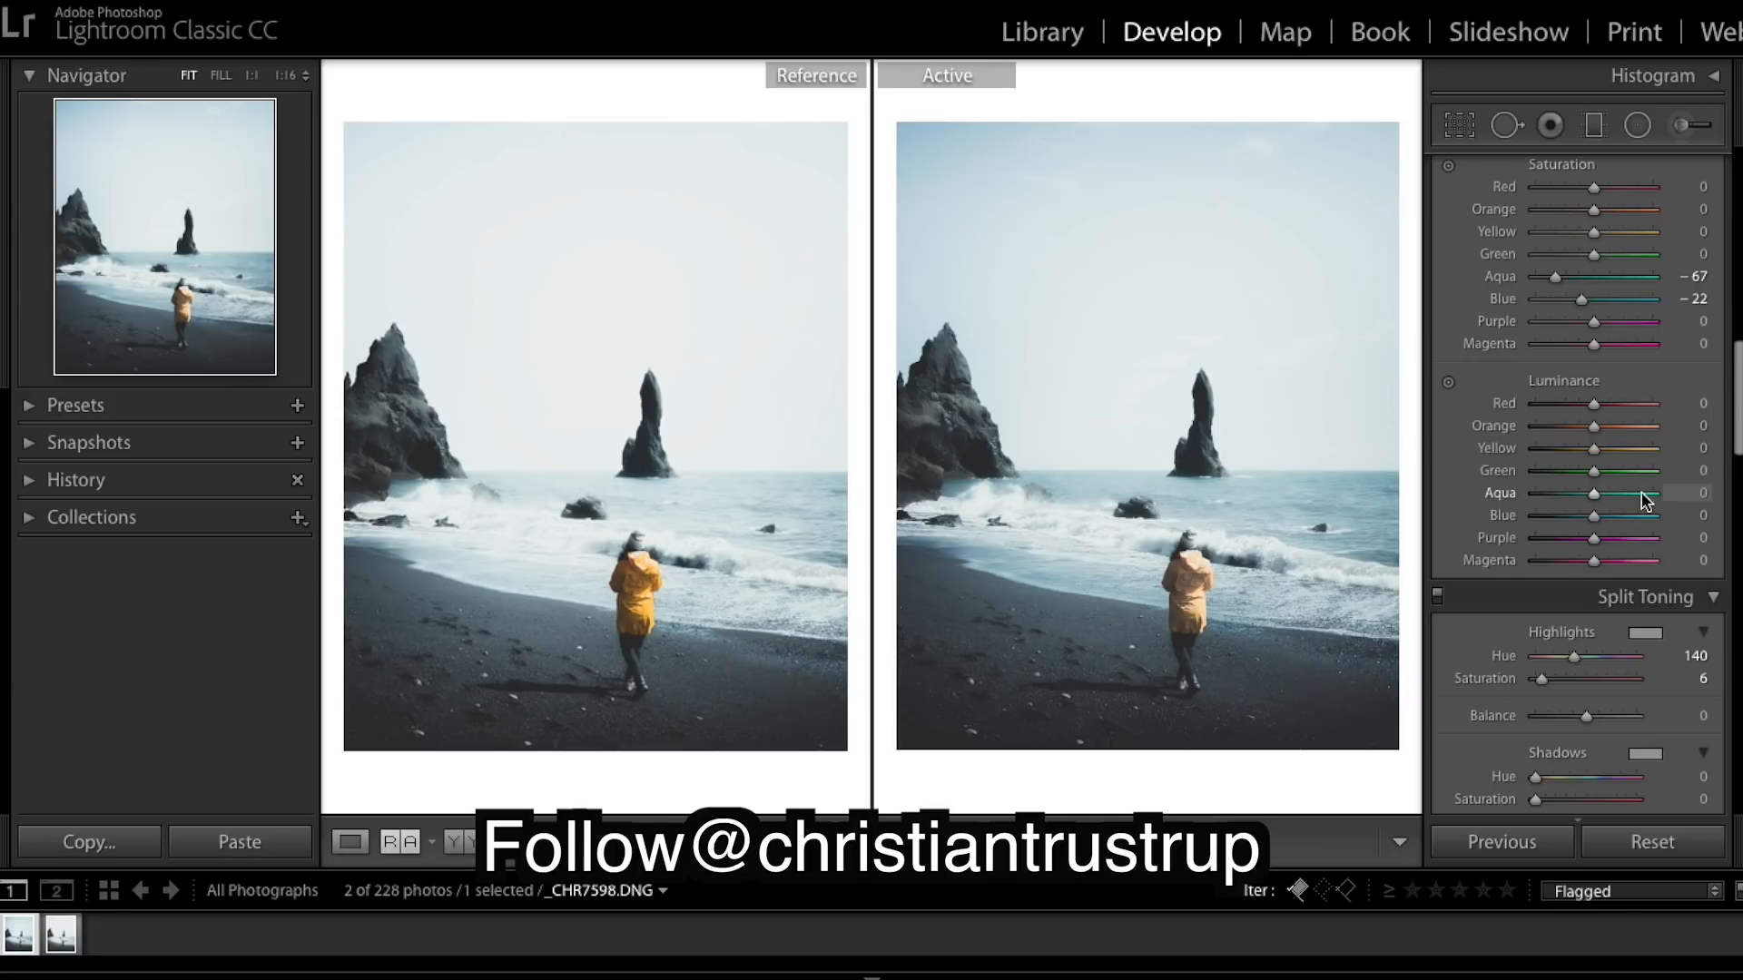
left_click_drag(1603, 519, 1654, 516)
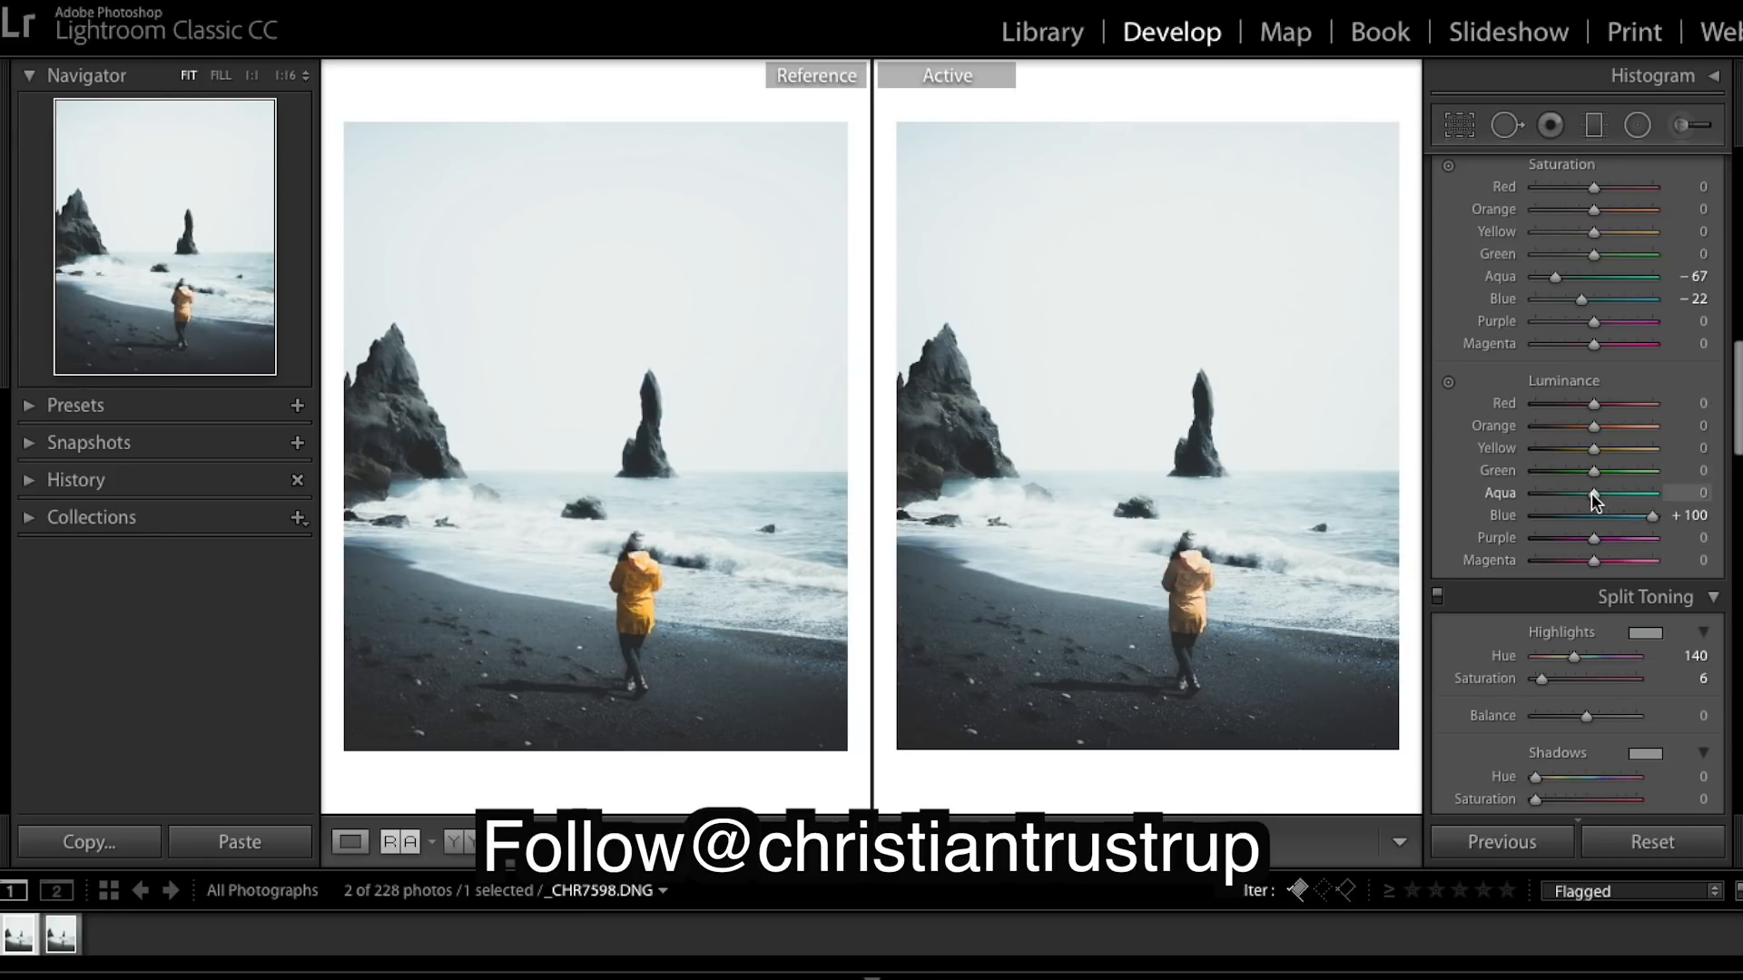
left_click_drag(1594, 500, 1511, 498)
- Adjust the jacket's colour in HSL: Saturation Orange +100, Yellow +100 and Red −100, and Orange Hue +3
scroll(1732, 496, "up", 2)
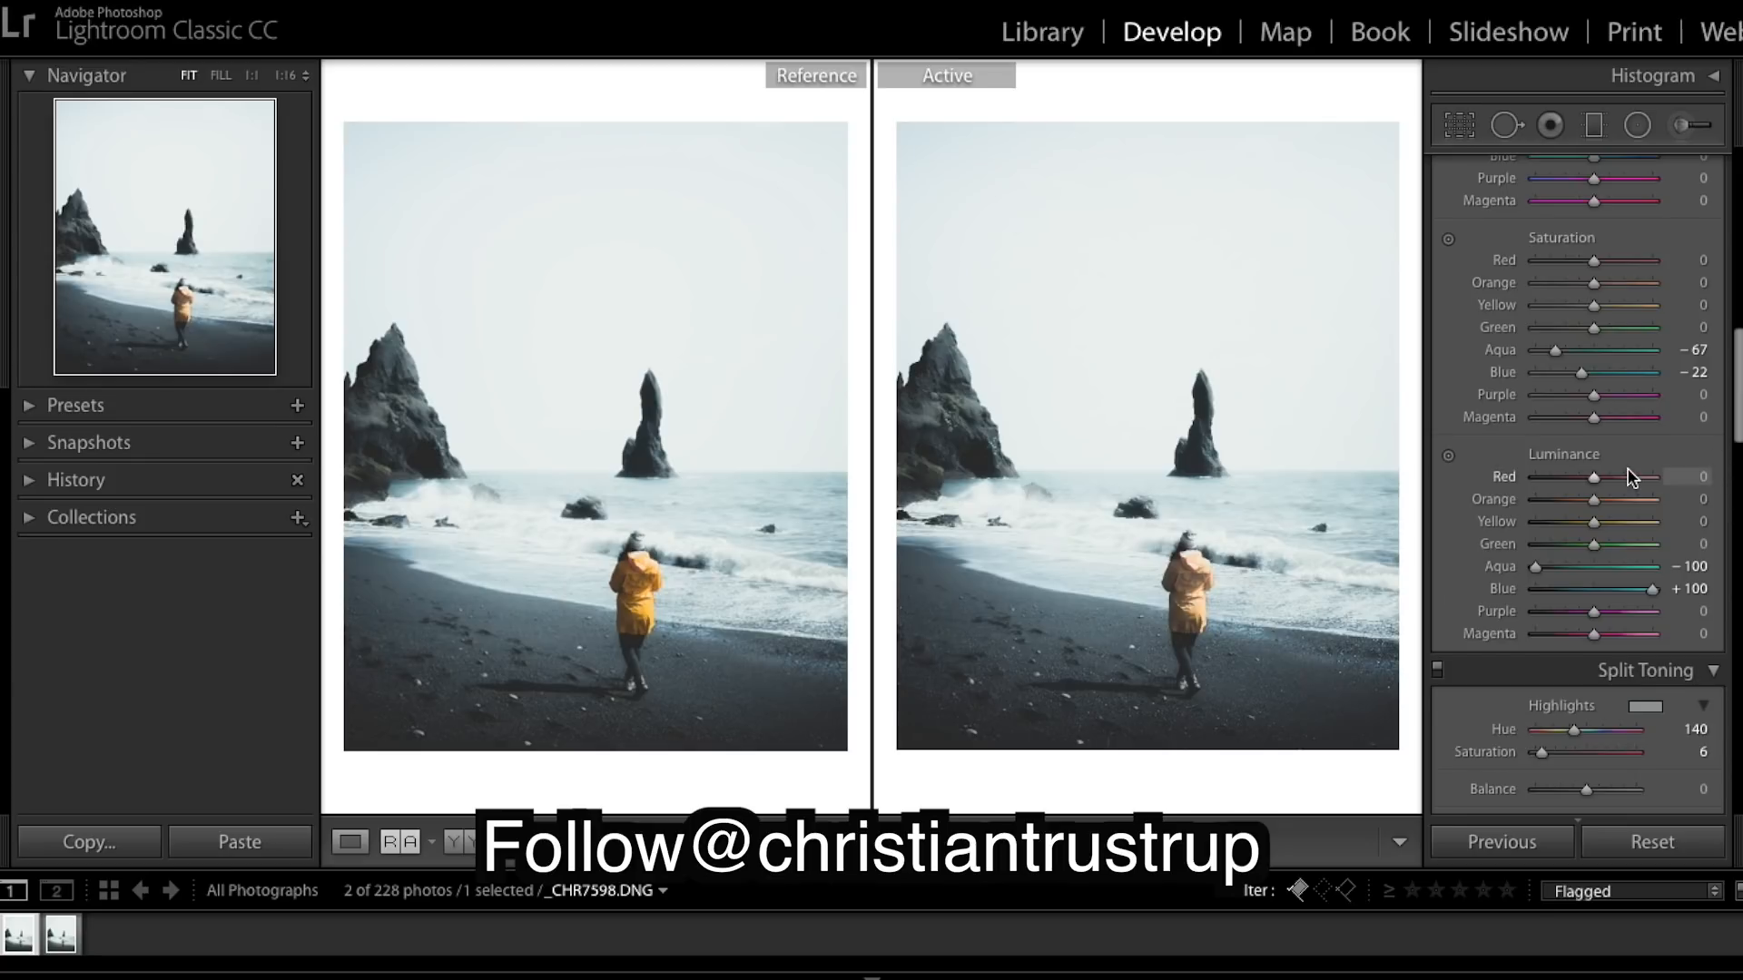
scroll(1629, 479, "up", 4)
scroll(1632, 477, "up", 1)
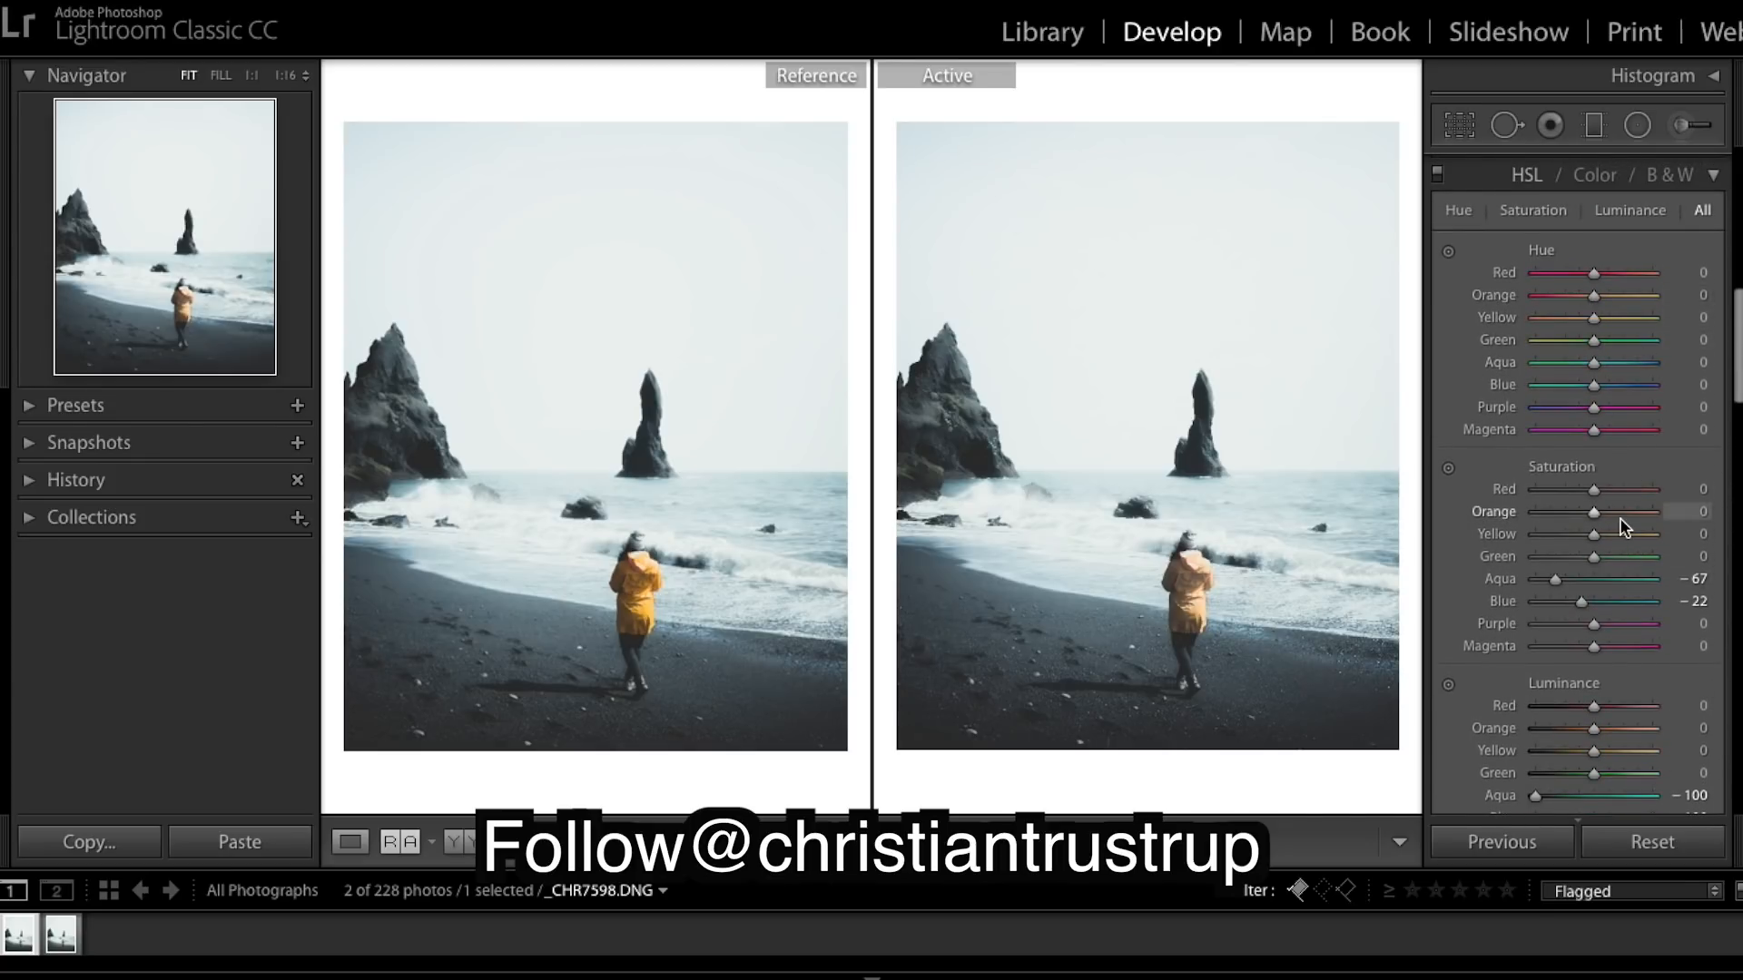
left_click_drag(1605, 514, 1661, 535)
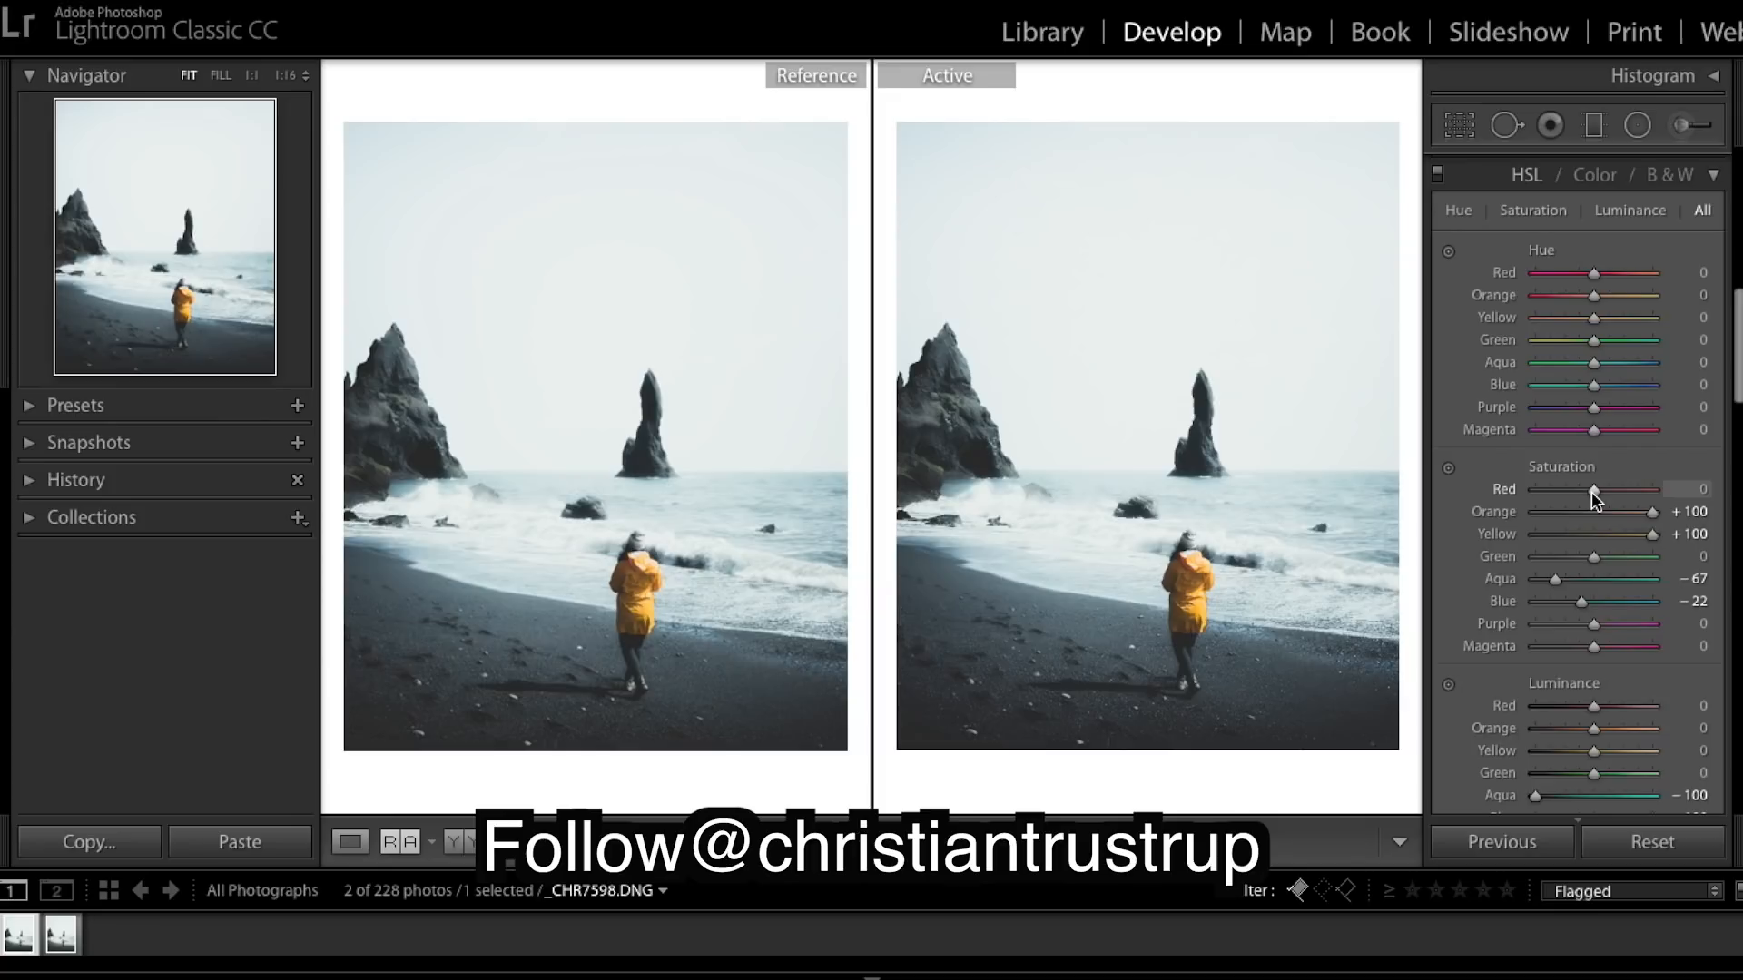
left_click_drag(1593, 492, 1391, 487)
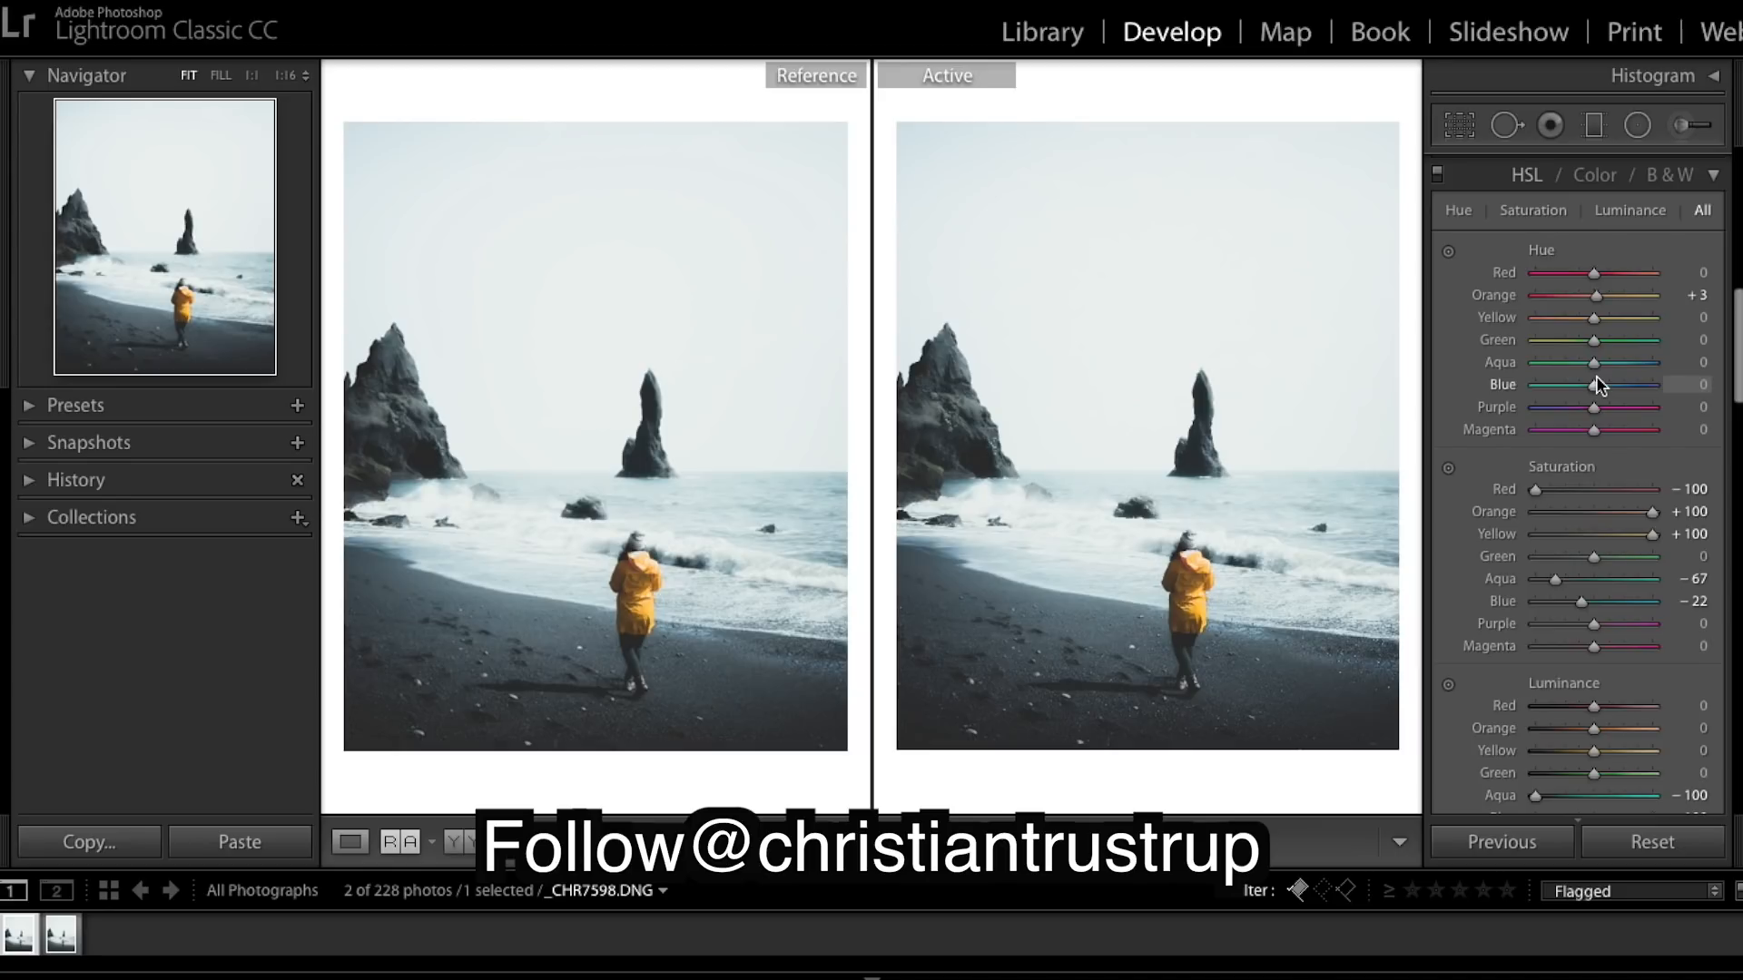
- Set the photo's Sharpening Amount to 40
scroll(1658, 492, "down", 10)
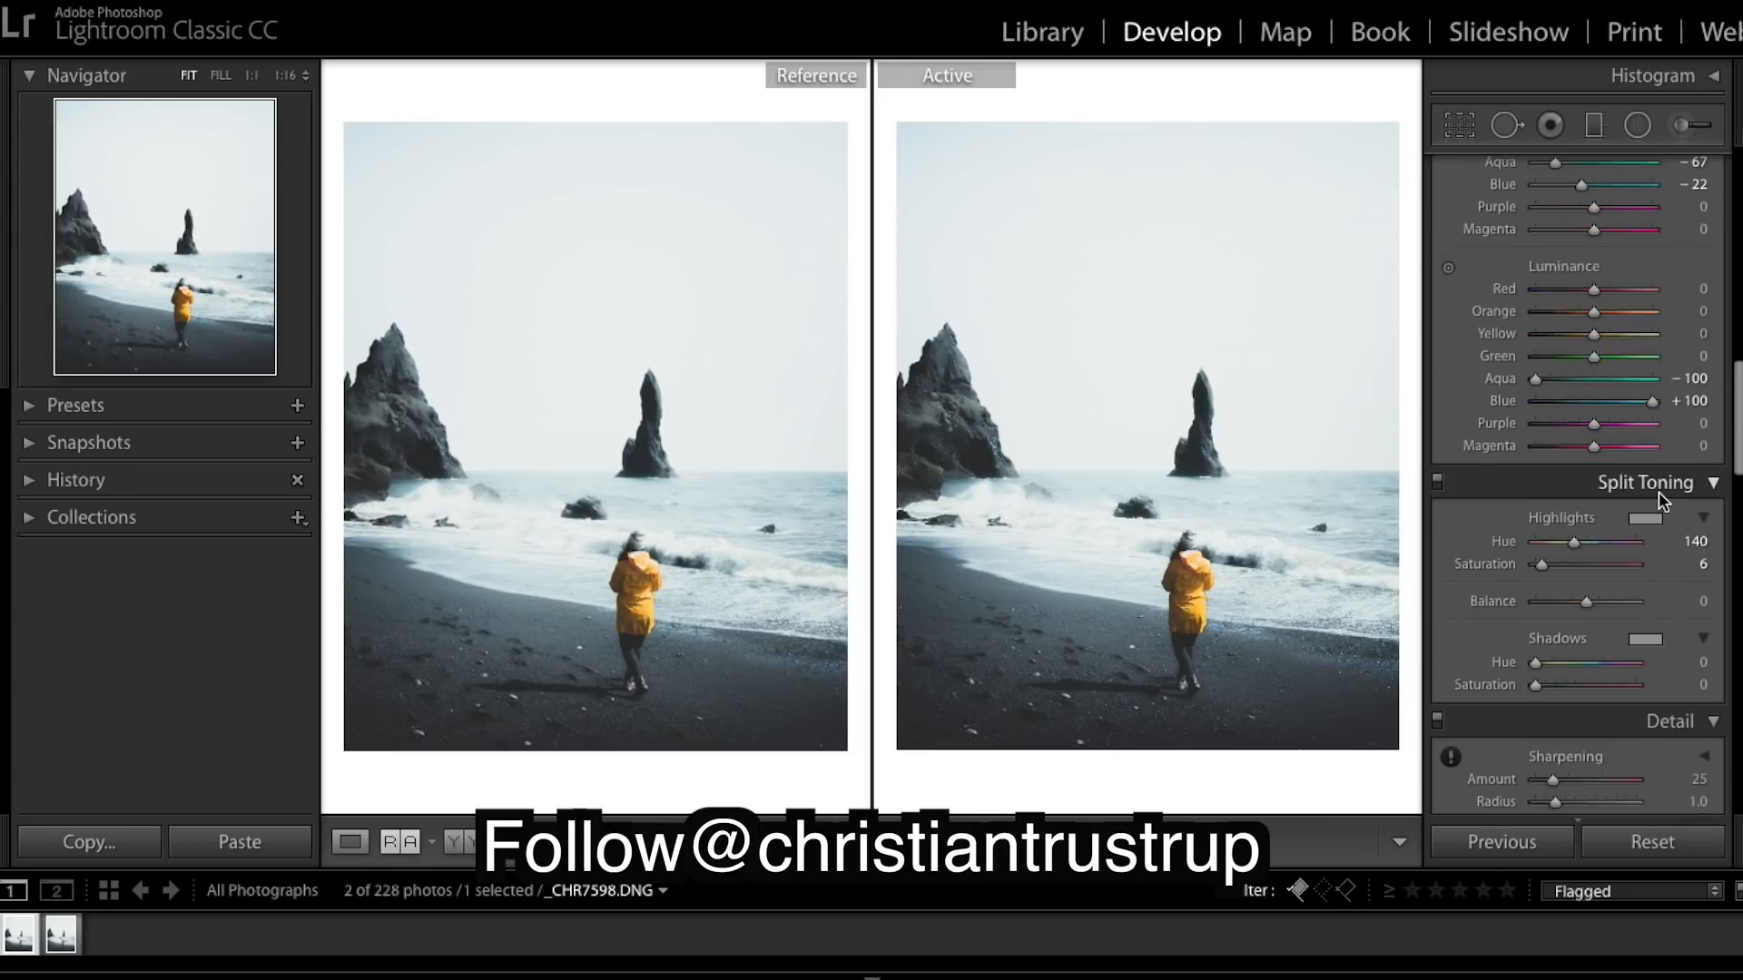
scroll(1658, 492, "down", 2)
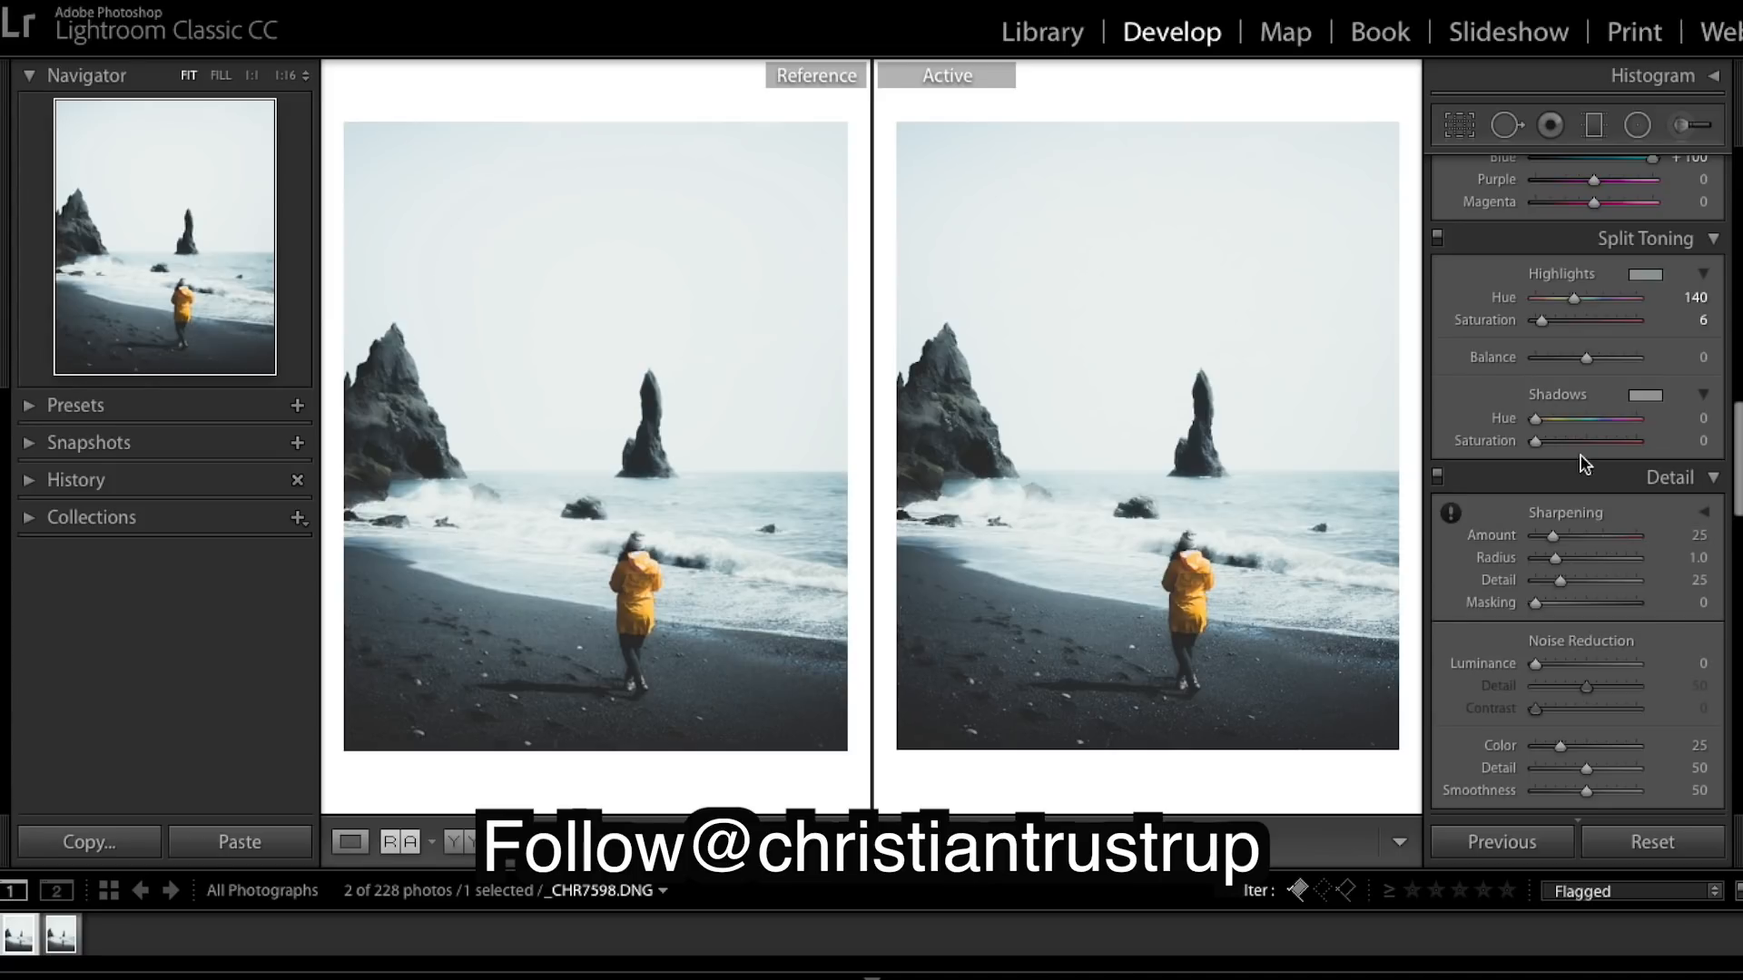
left_click_drag(1582, 535, 1562, 535)
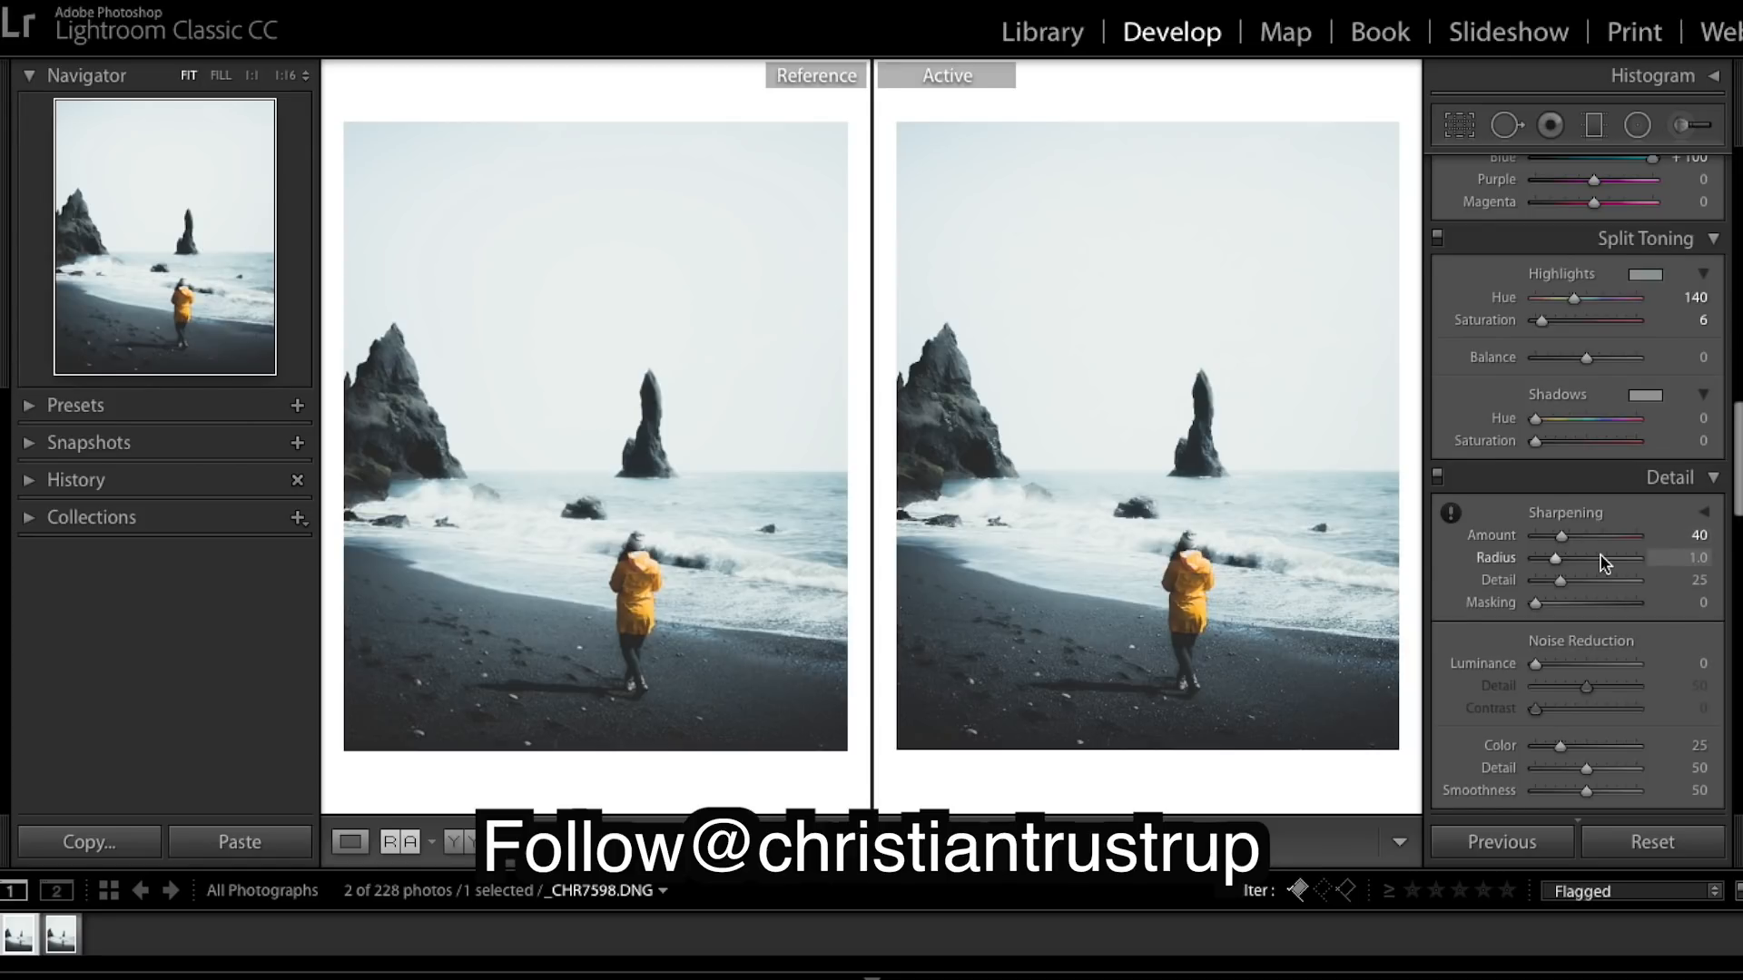
- Review the basic, tone curve and HSL adjustments, and set Green Saturation to −73
scroll(1603, 563, "down", 1)
scroll(1603, 563, "up", 15)
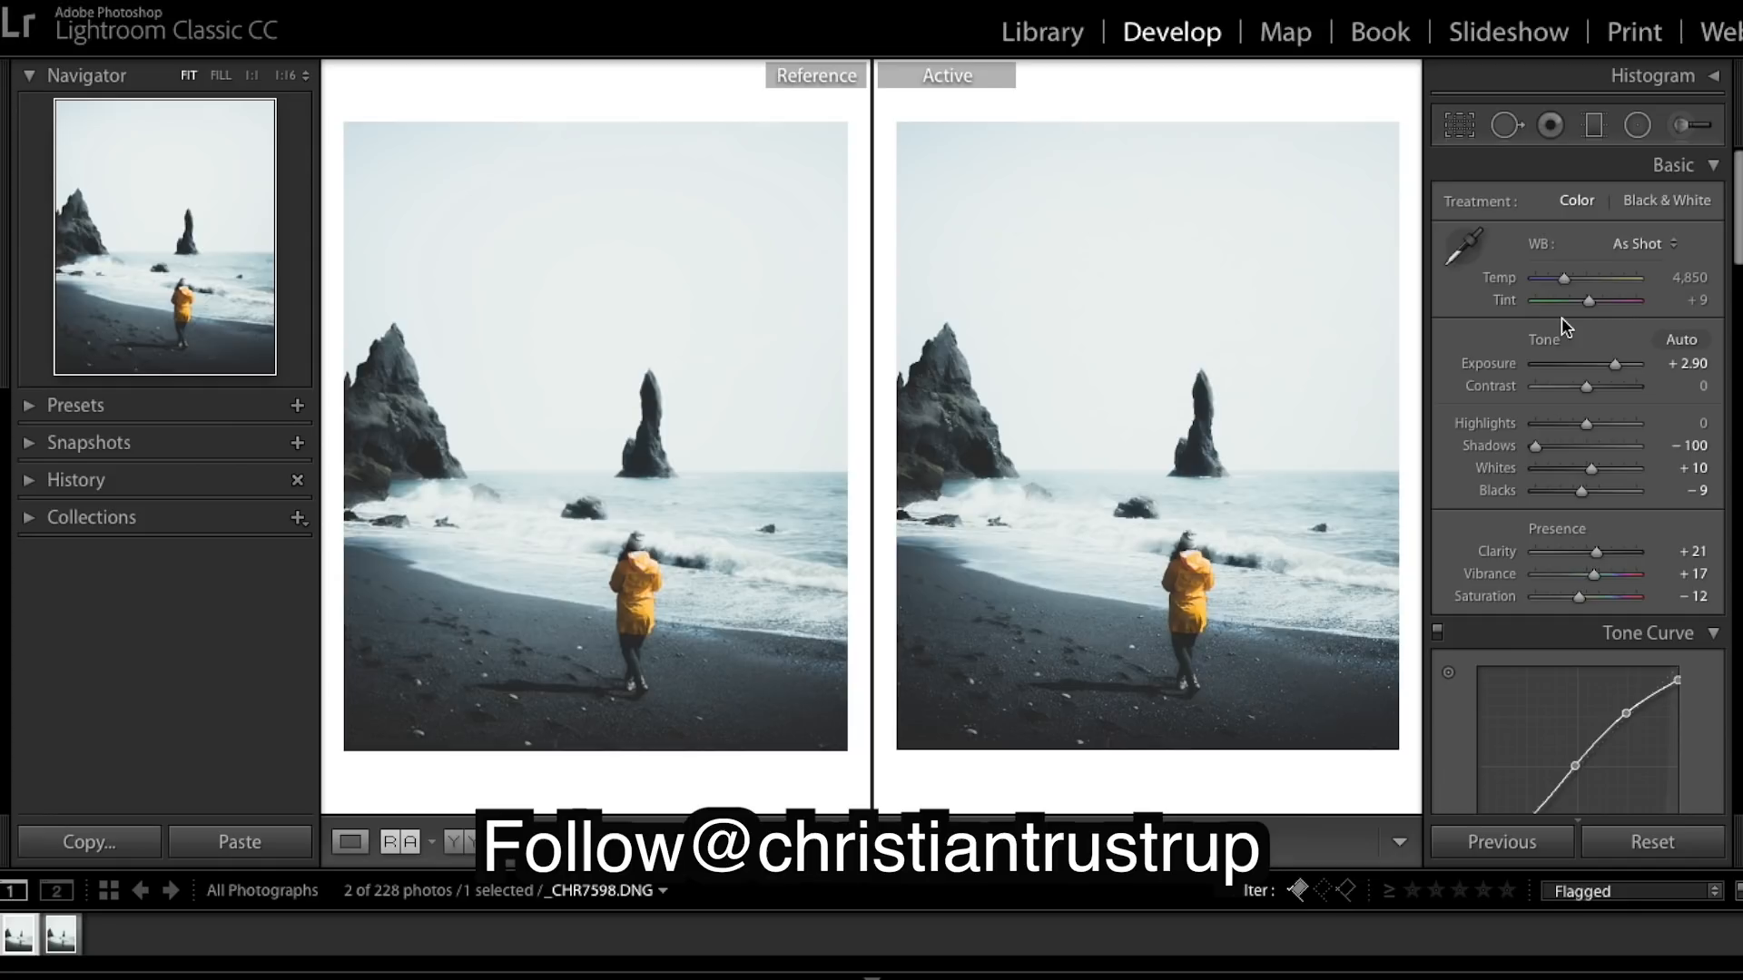
scroll(1561, 318, "down", 5)
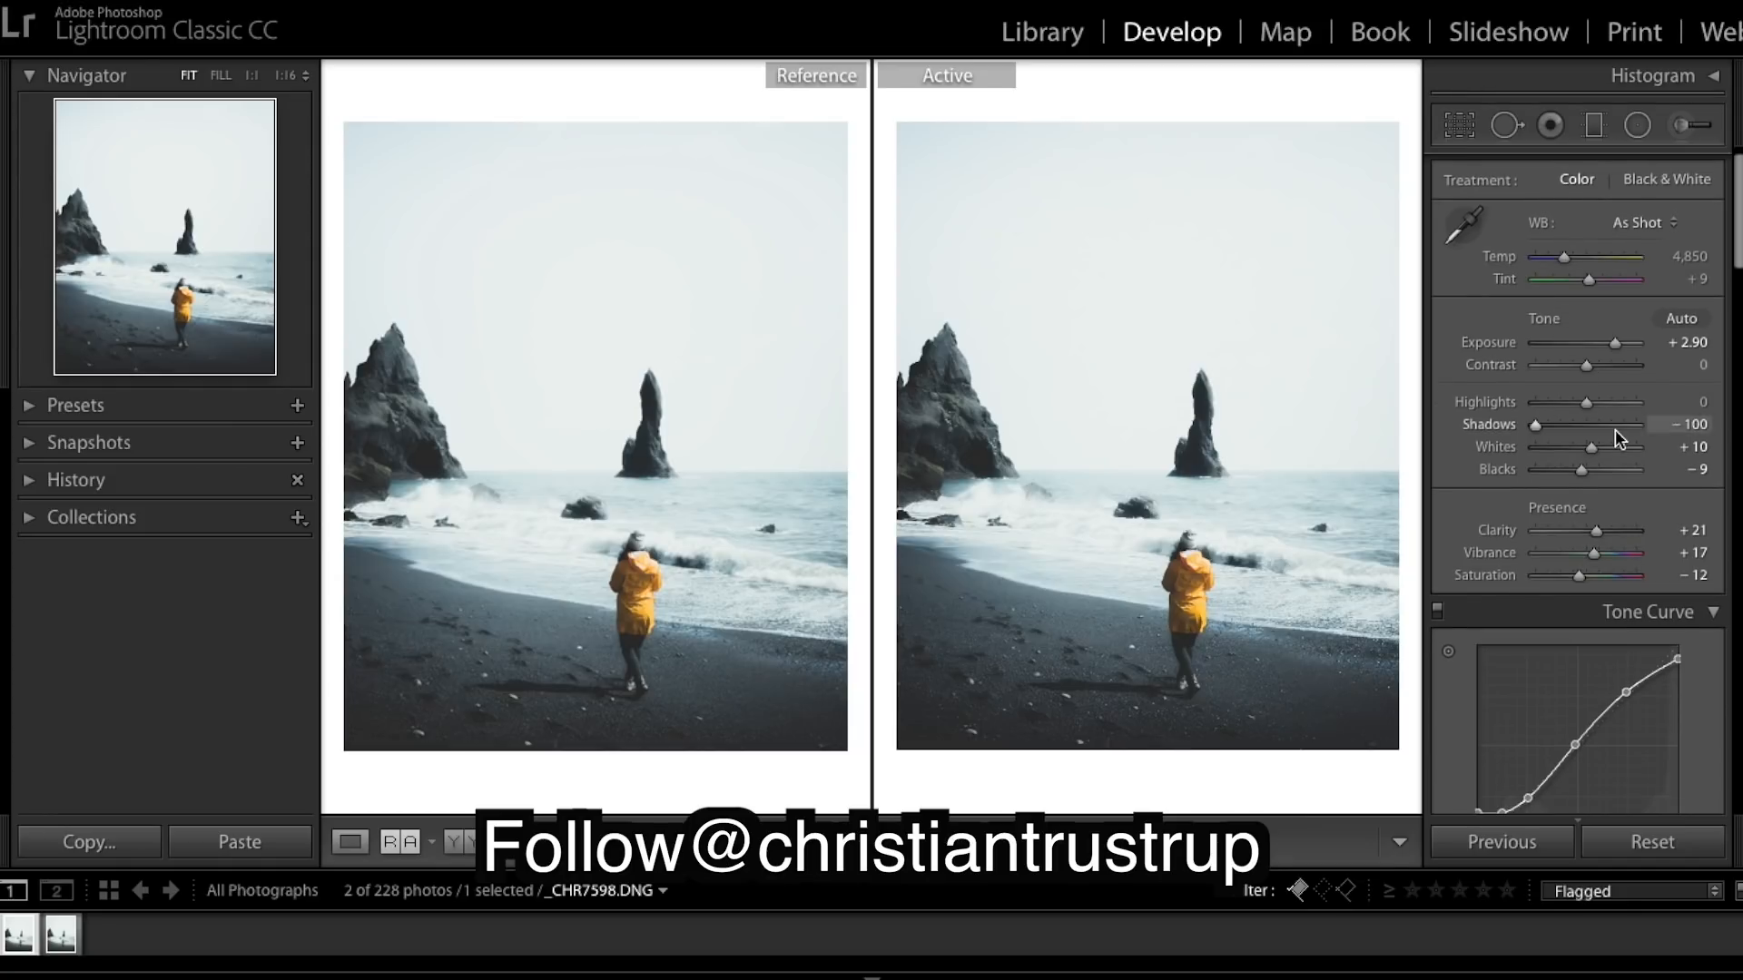
scroll(1616, 436, "down", 9)
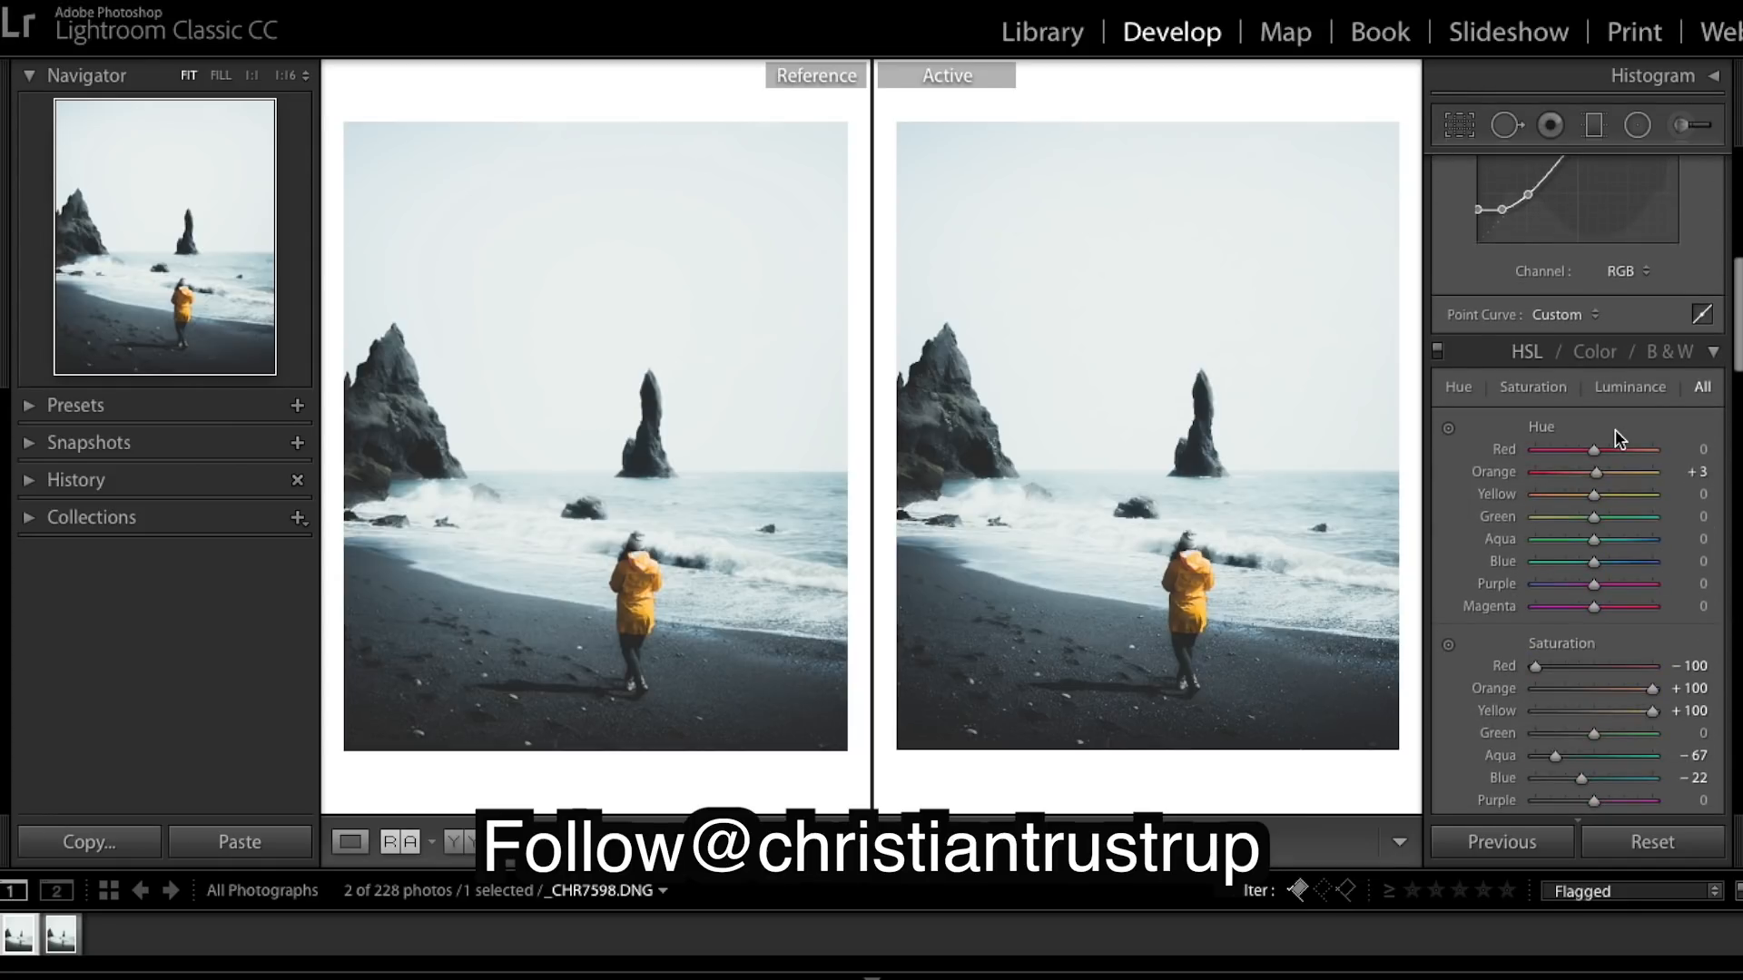
scroll(1614, 429, "down", 9)
scroll(1615, 429, "up", 1)
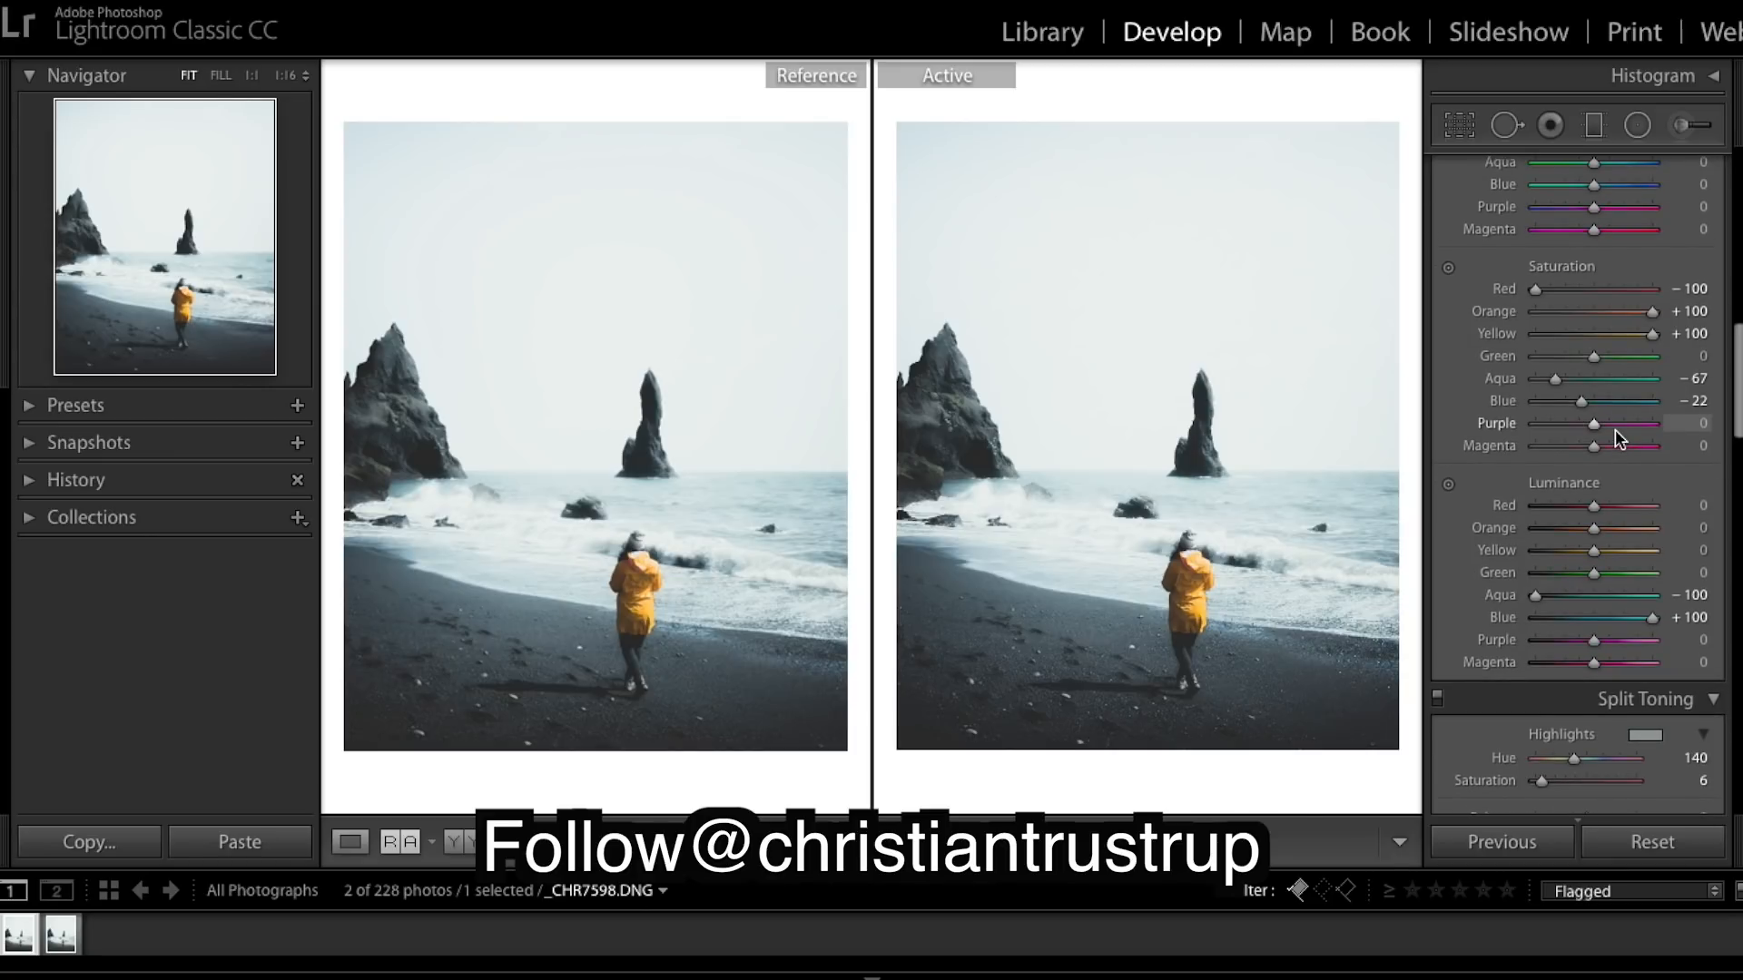
scroll(1615, 429, "down", 5)
scroll(1615, 428, "up", 8)
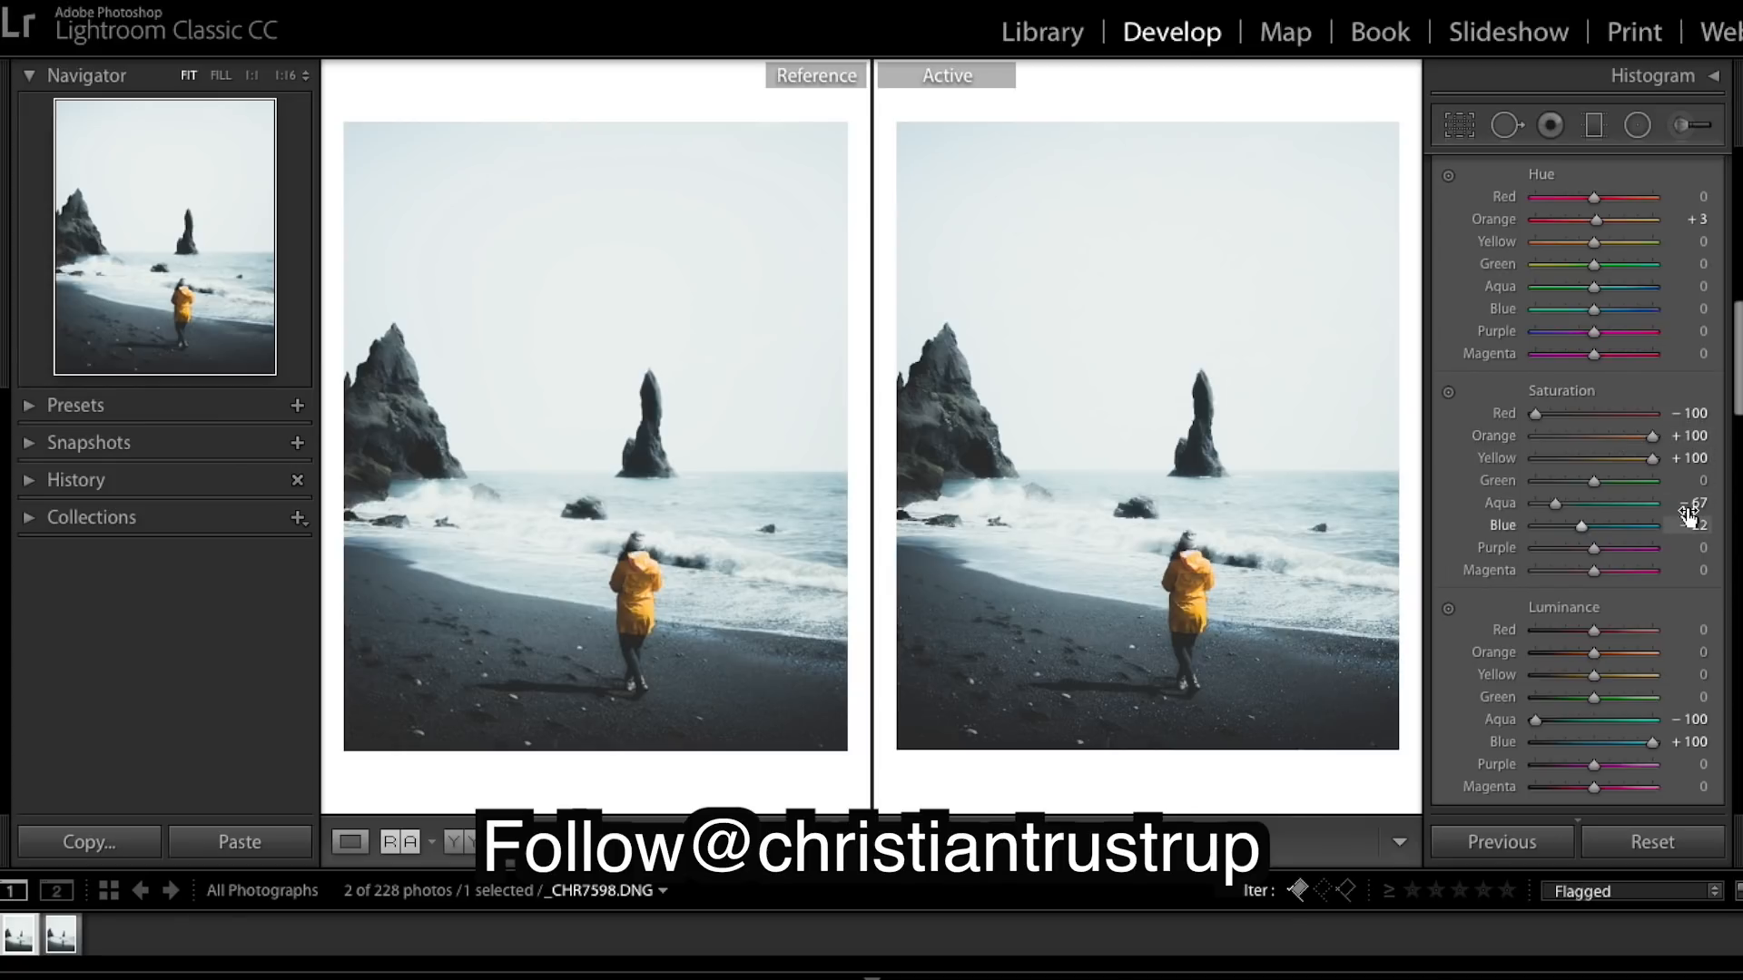
left_click_drag(1690, 480, 1561, 481)
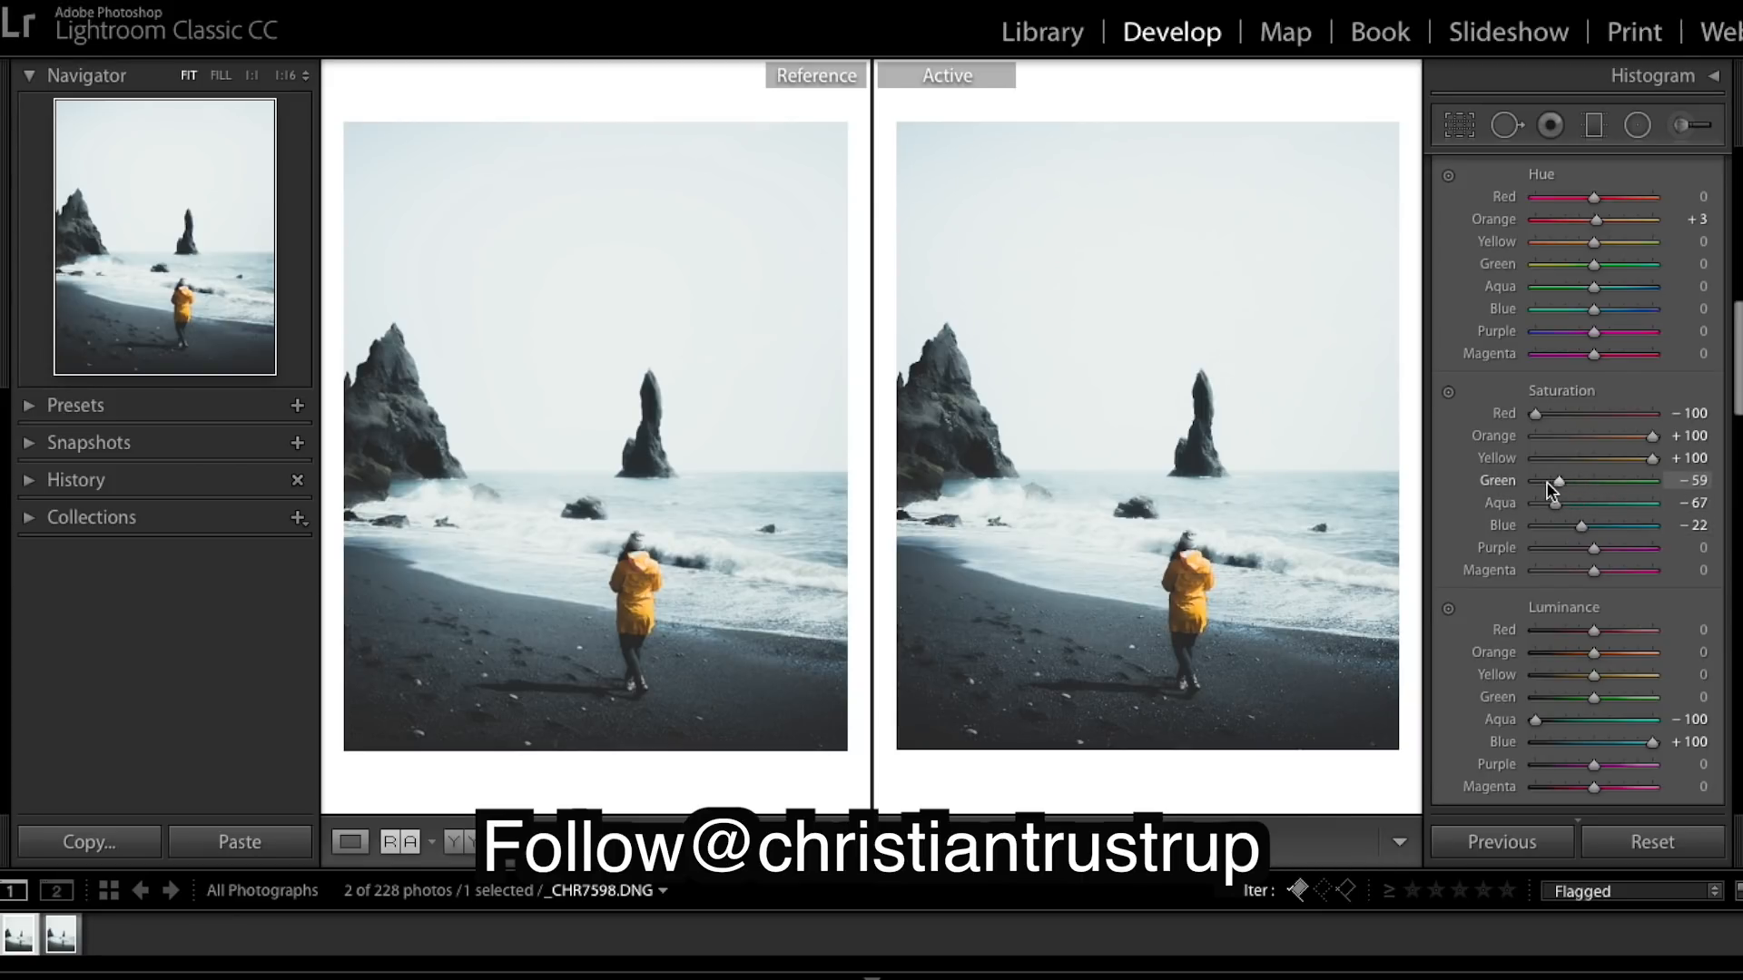
left_click_drag(1544, 481, 1548, 481)
- Brighten the jacket by setting HSL Luminance Orange to +6 and Yellow to +2
scroll(1683, 505, "down", 3)
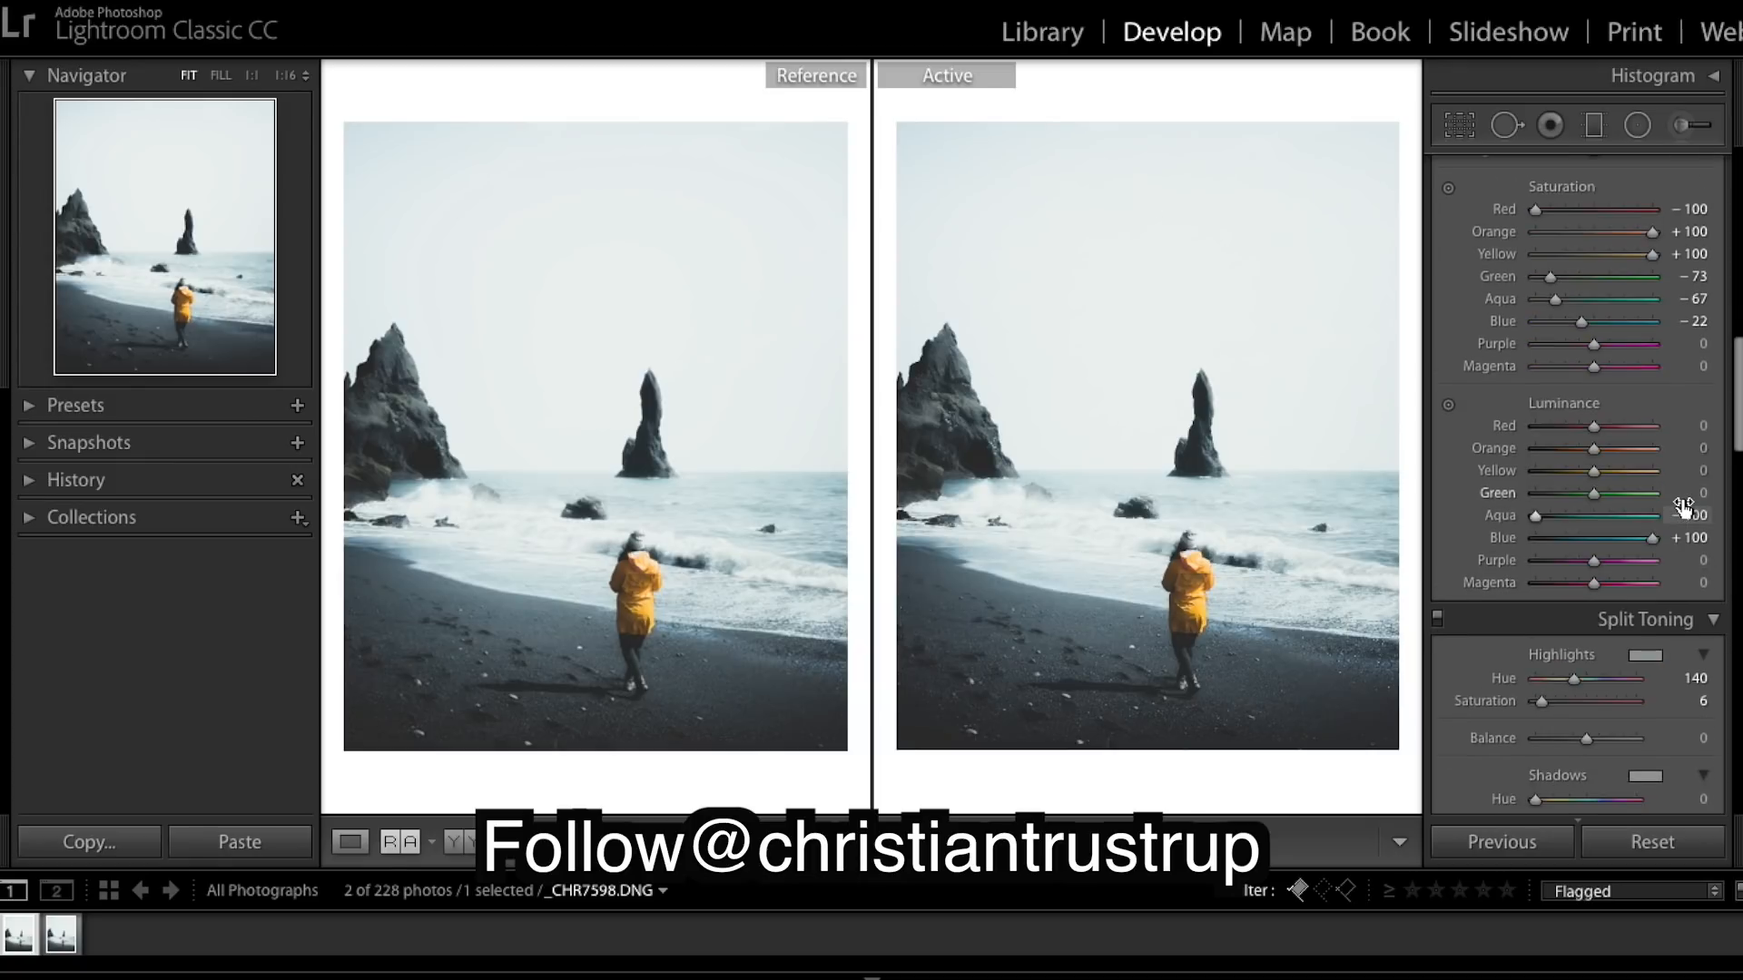
scroll(1683, 505, "down", 1)
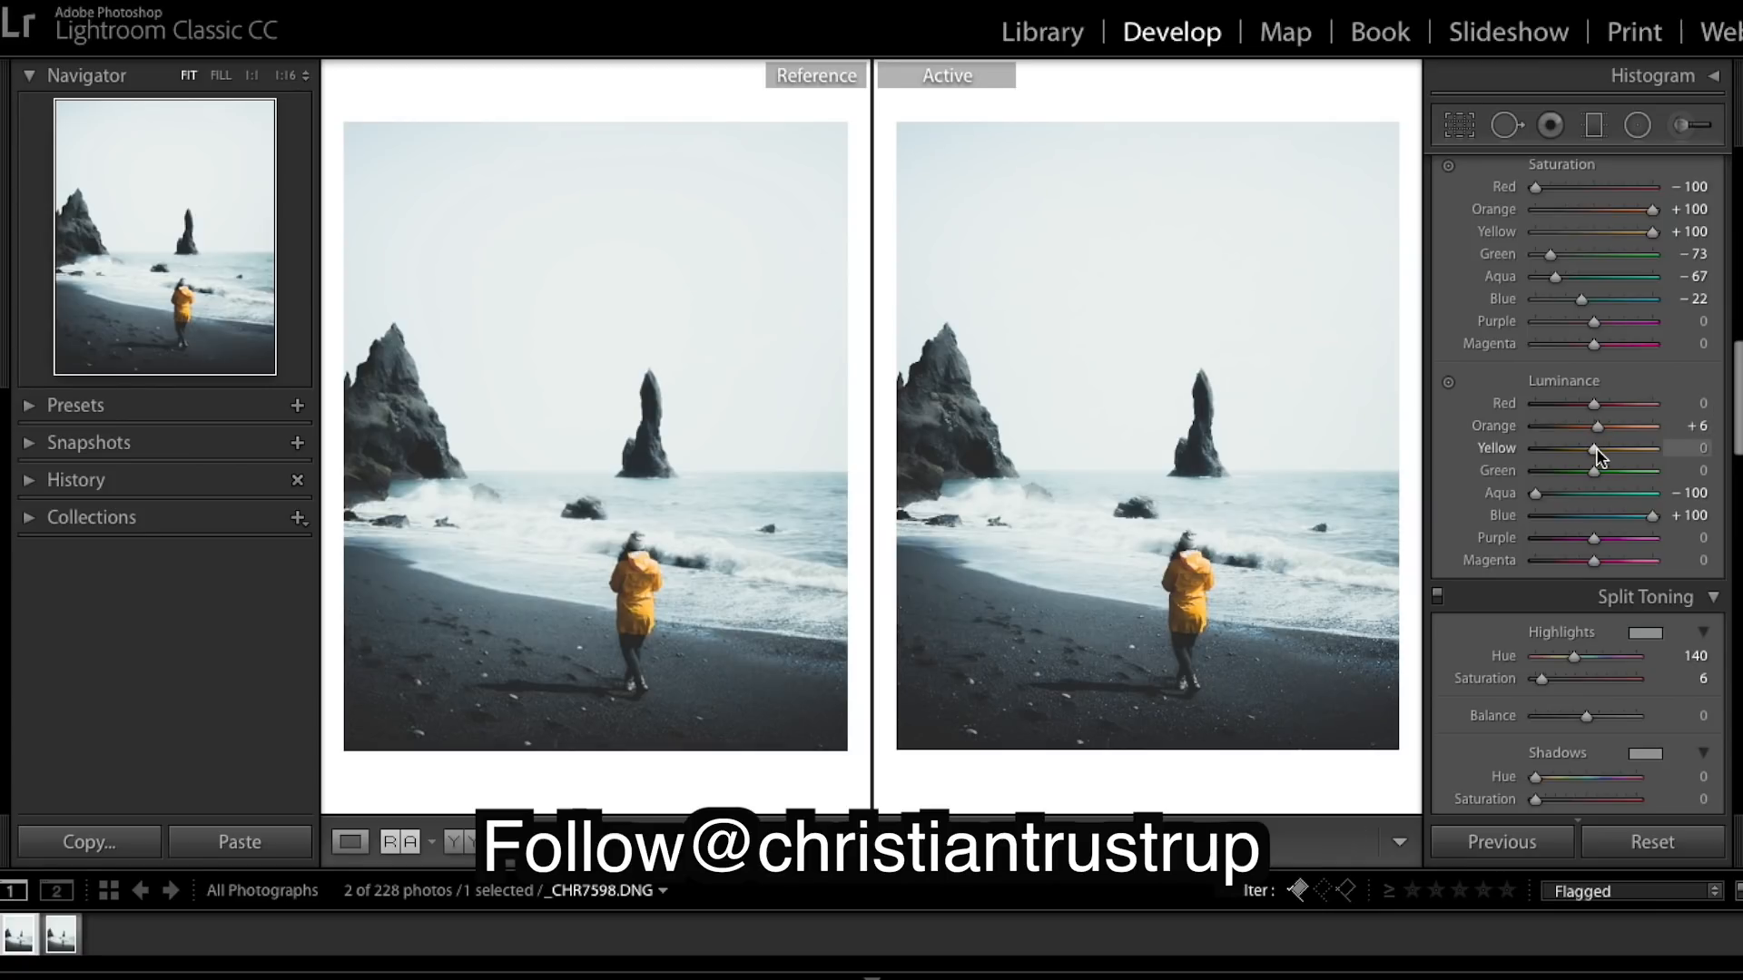
left_click_drag(1595, 448, 1598, 448)
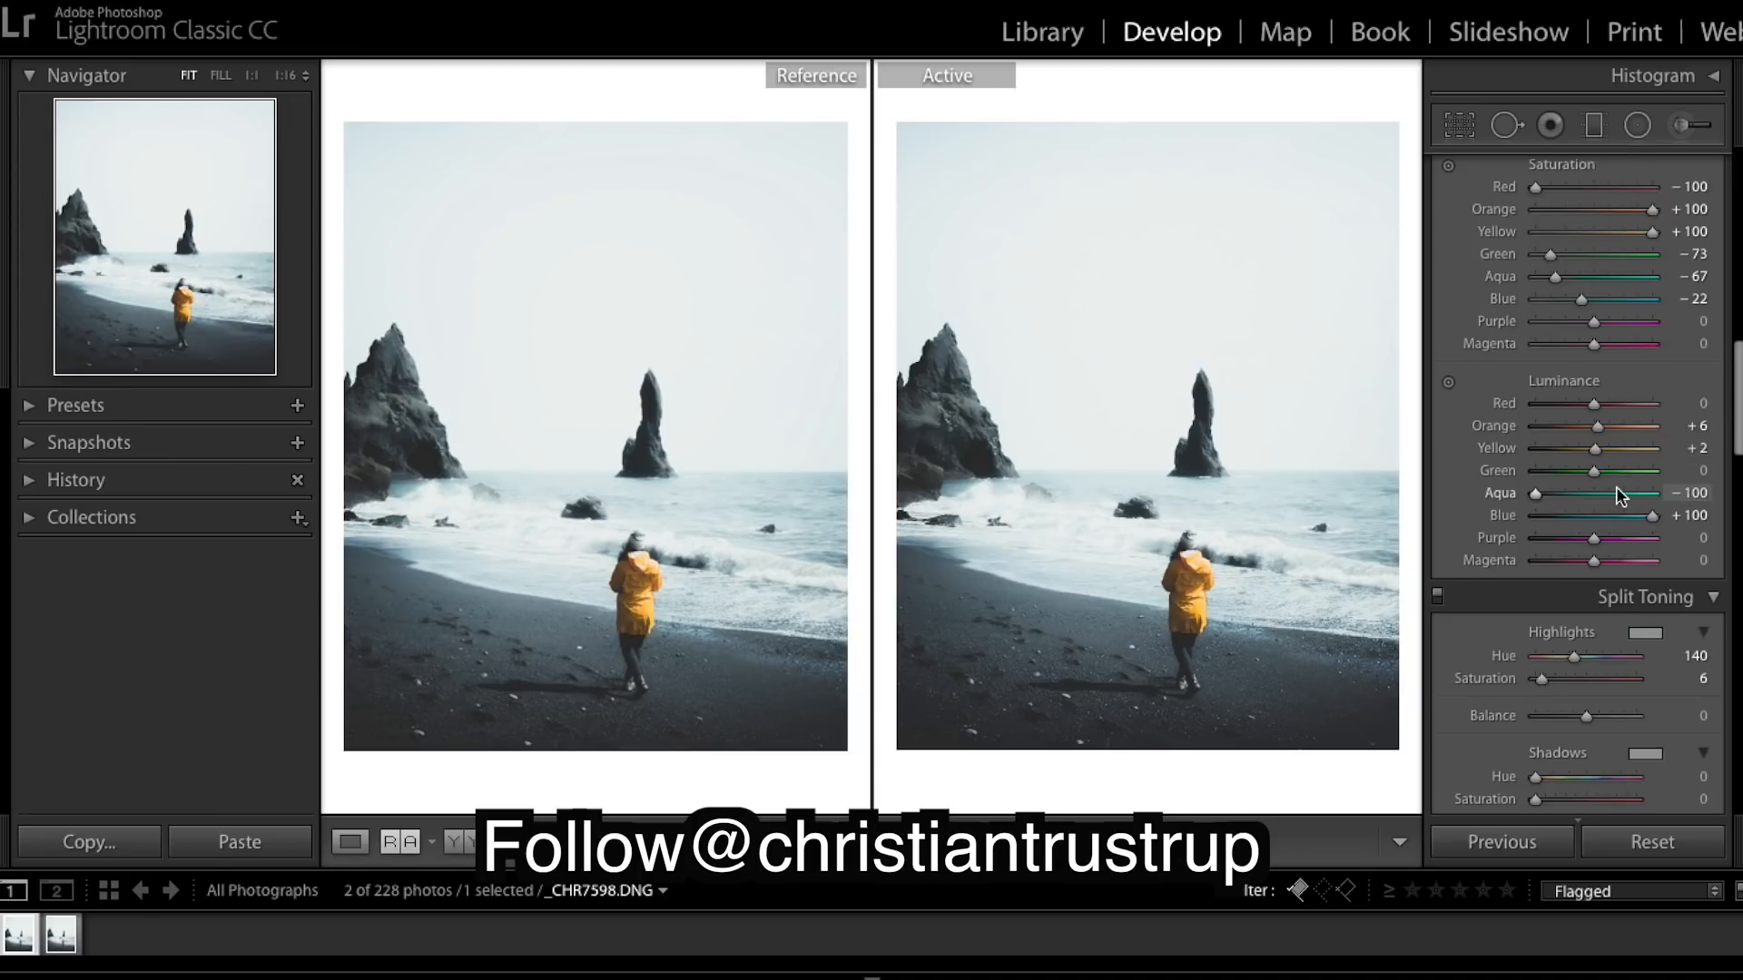
- Reset the Dehaze amount to compare the look without it, and undo the reset
key("m")
key("m")
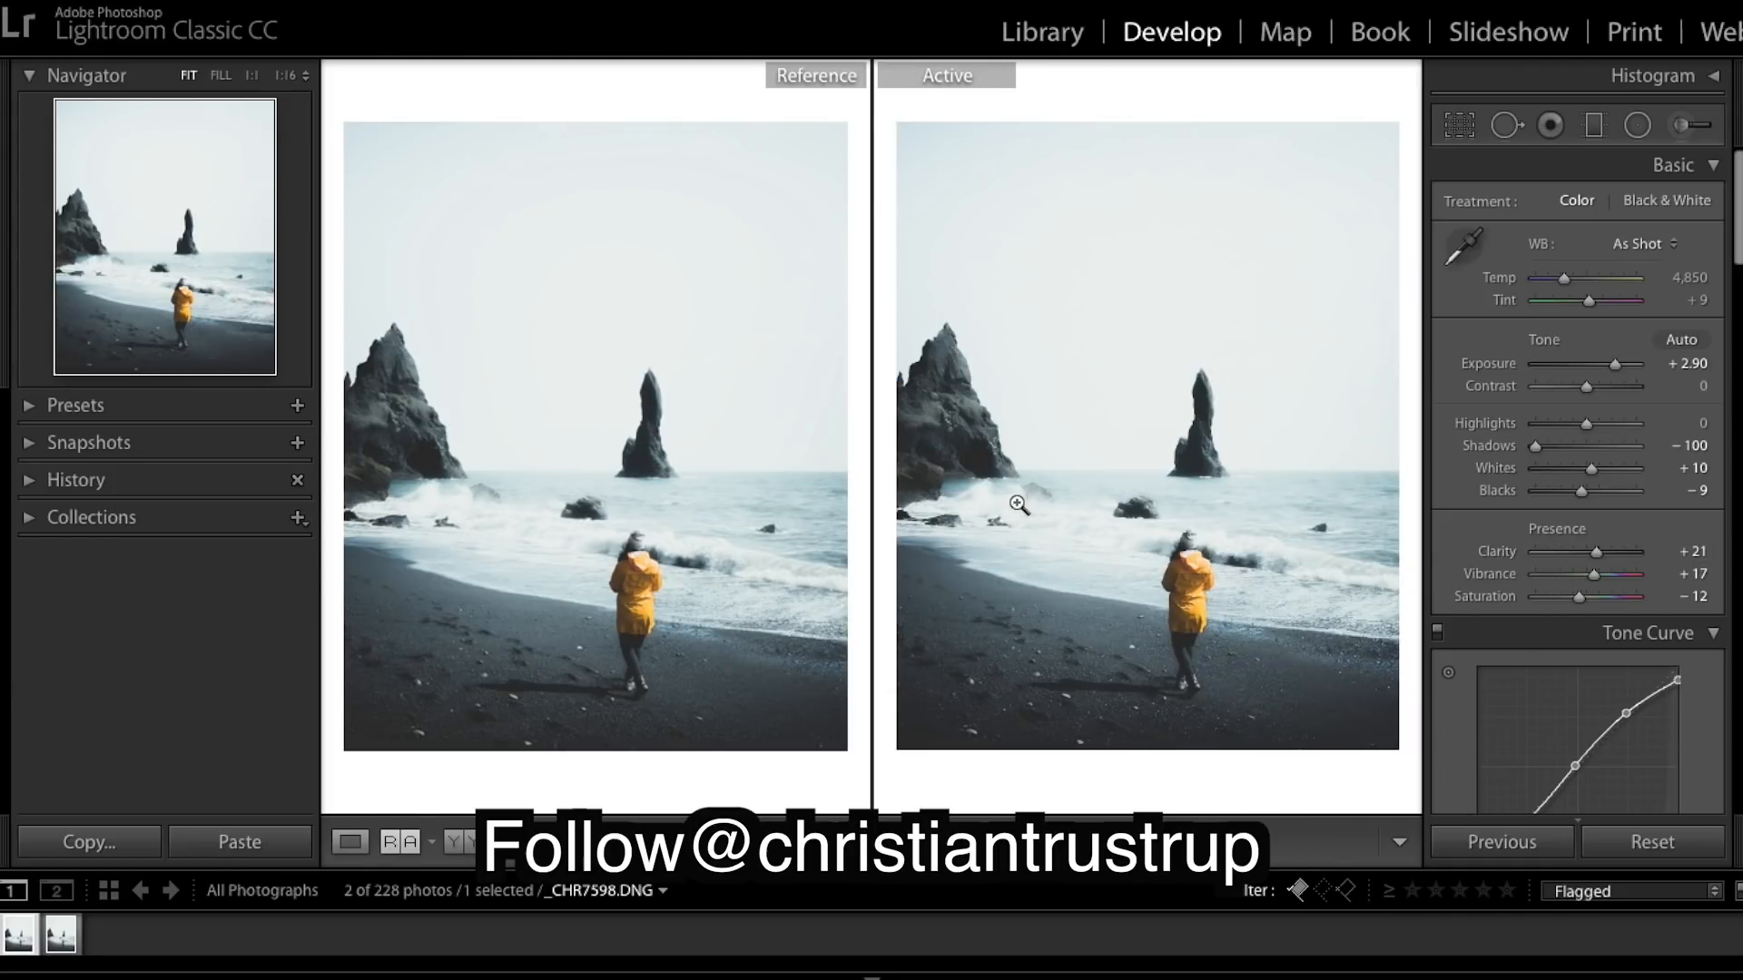
scroll(1624, 461, "down", 10)
scroll(1626, 465, "down", 15)
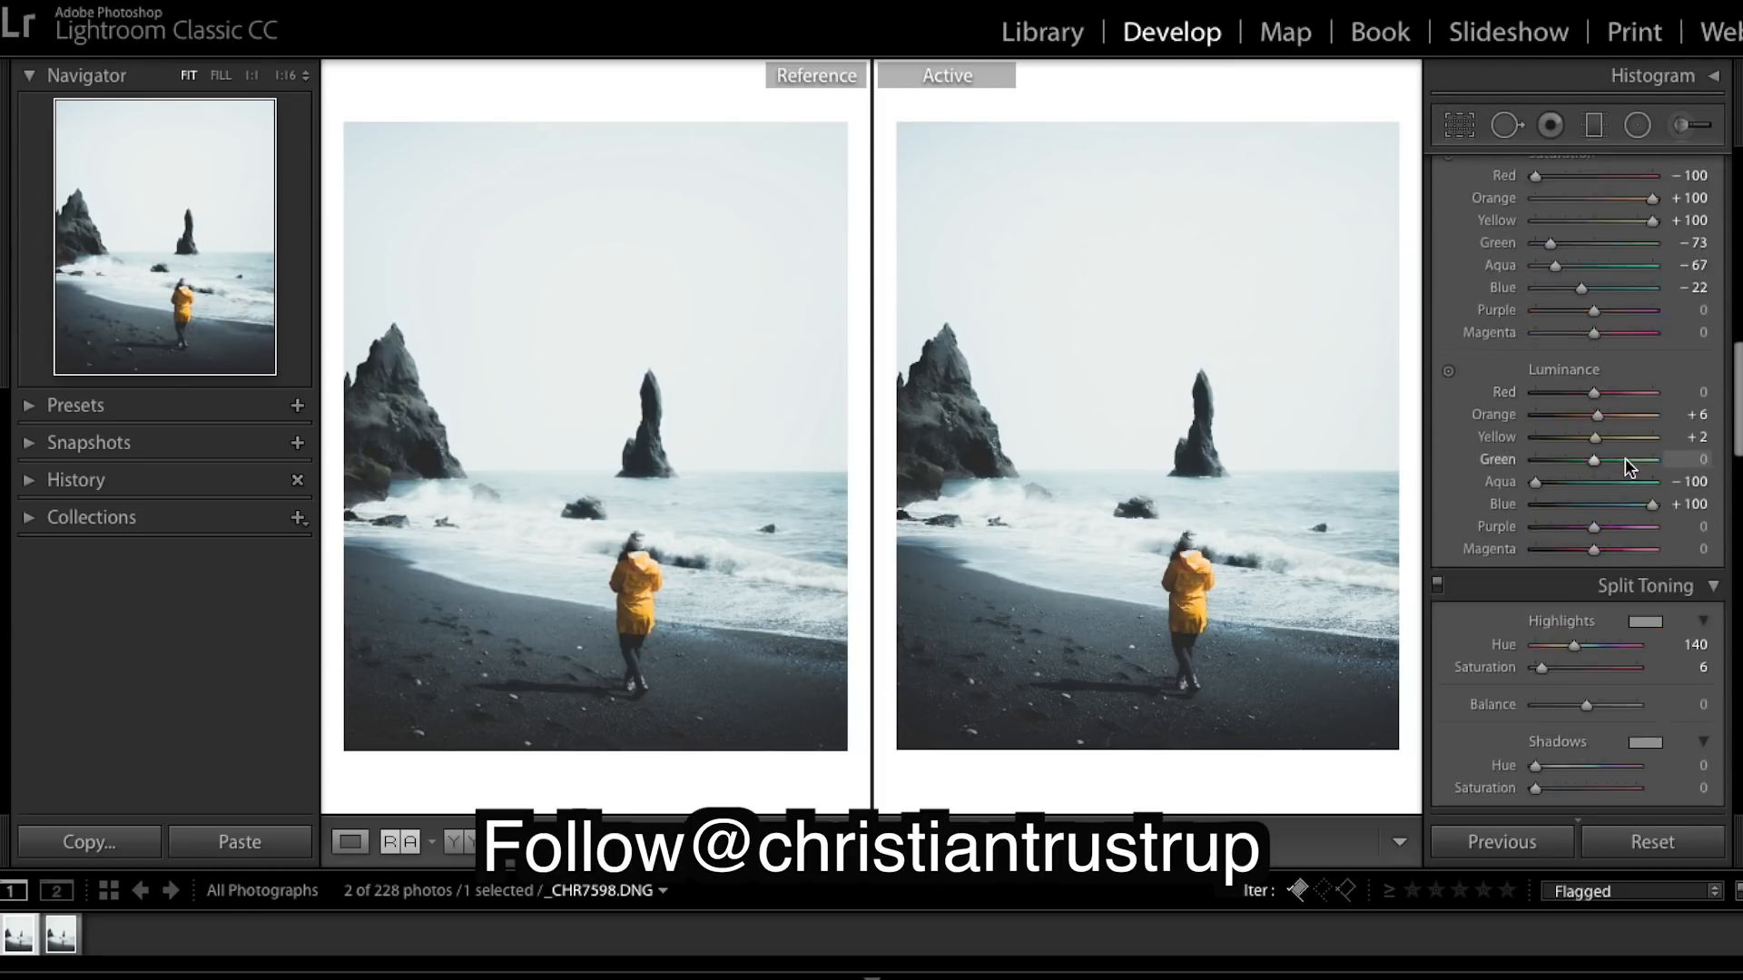
scroll(1624, 467, "down", 3)
scroll(1625, 467, "up", 6)
scroll(1624, 467, "down", 12)
scroll(1625, 457, "down", 10)
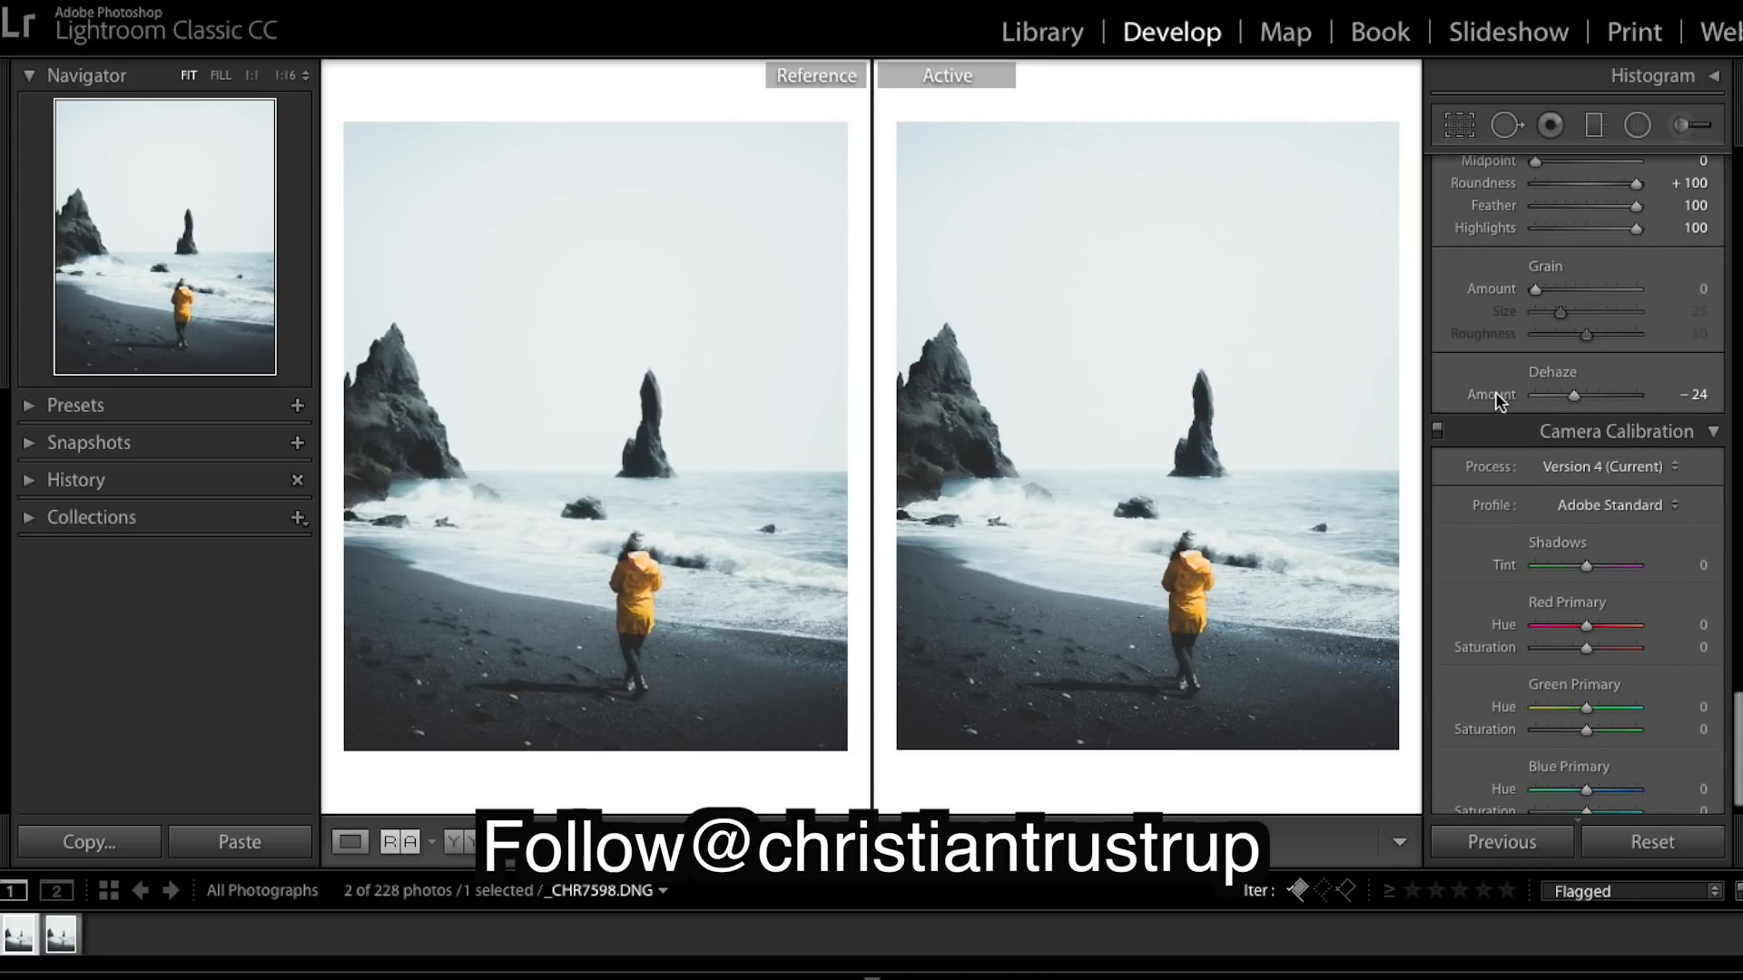
double_click(1495, 396)
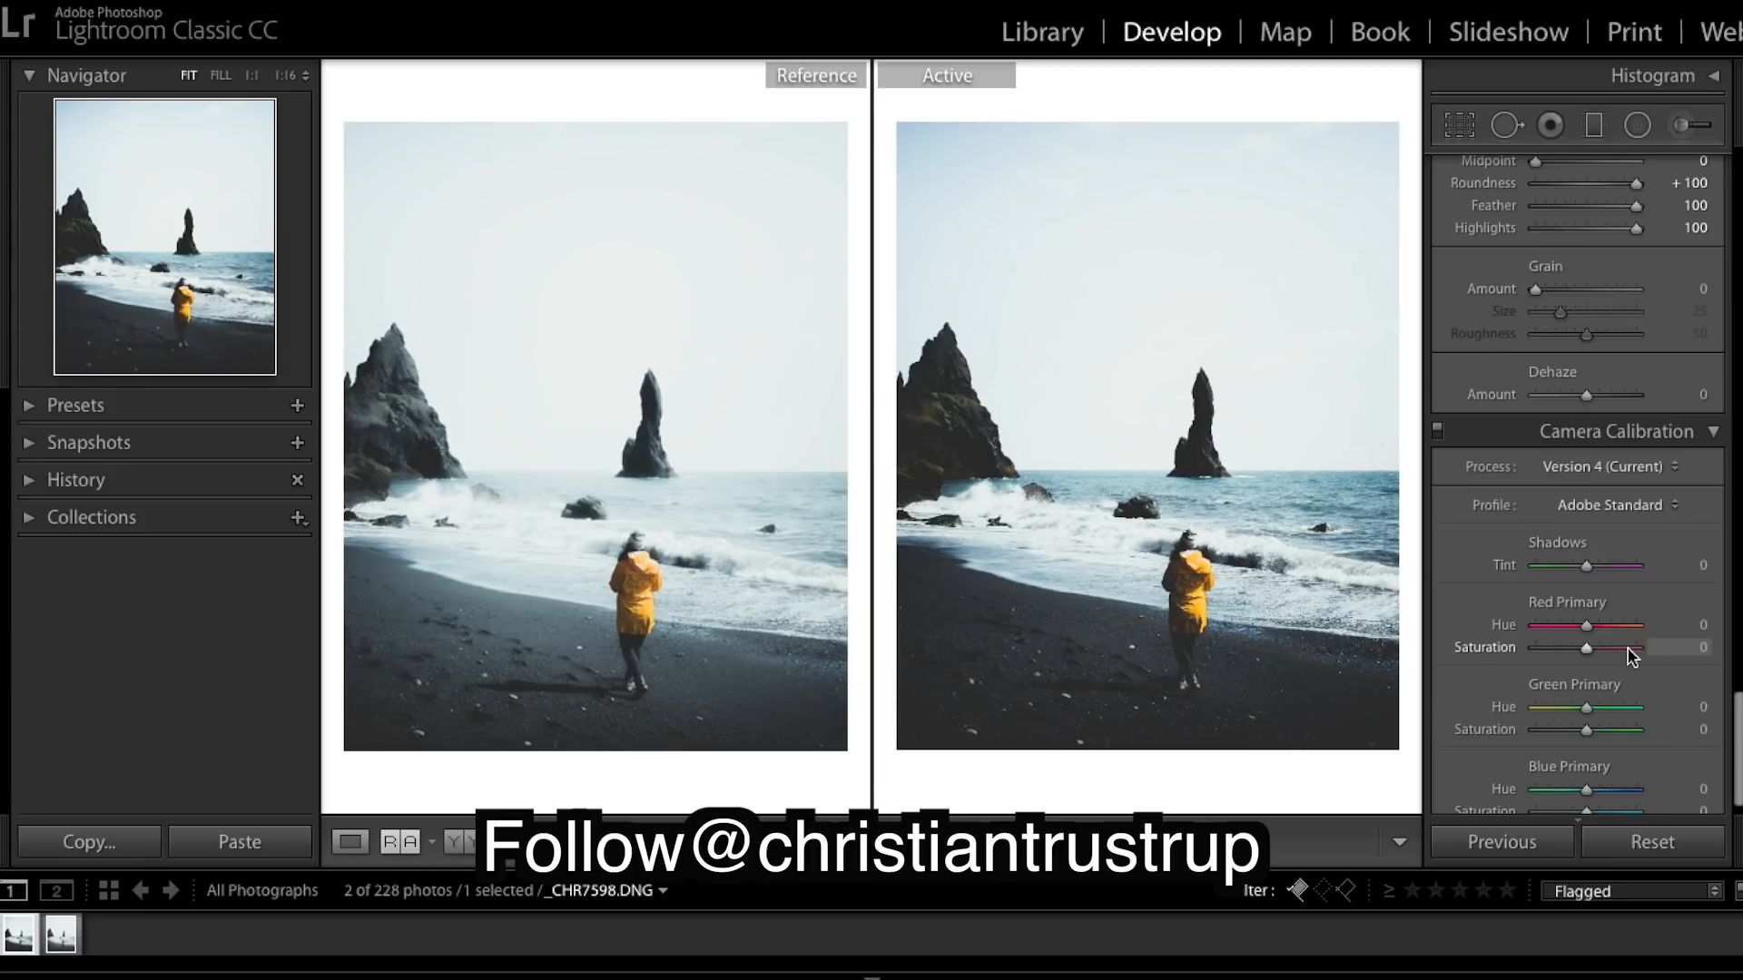
key("ctrl+z")
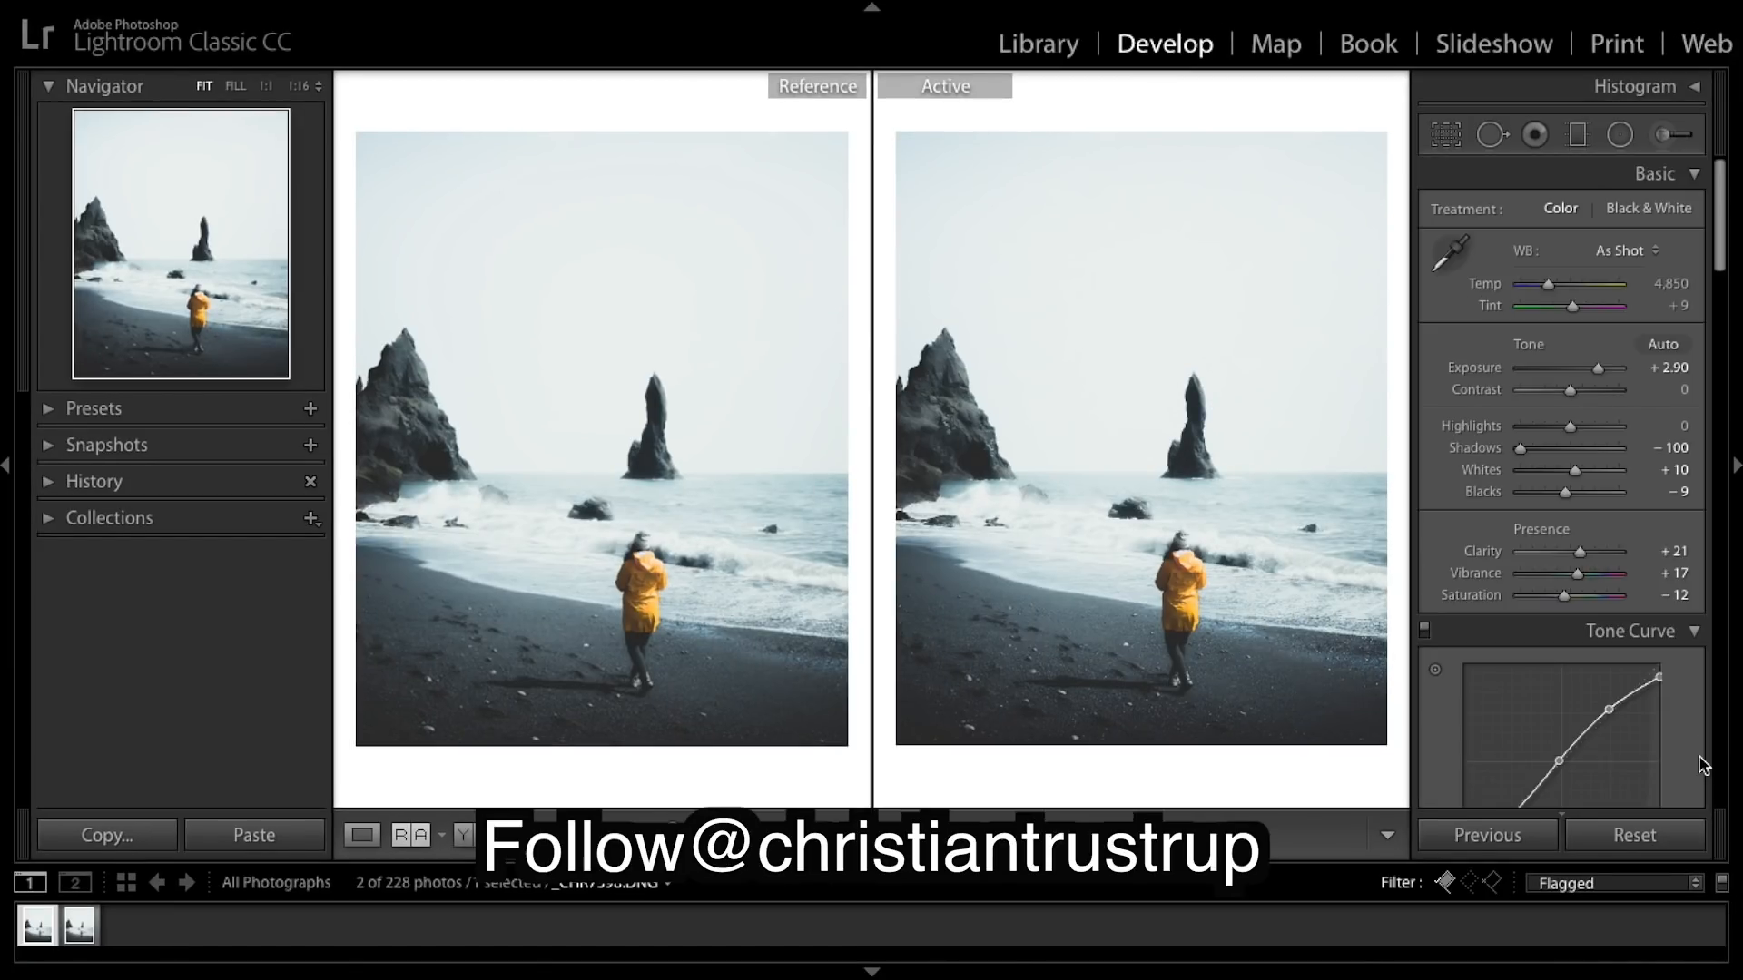
- Set the basic Highlights to +13 and compare the edited photo with its unedited version
mouse_move(1574, 434)
left_mouse_down()
mouse_move(1588, 440)
mouse_move(1541, 459)
mouse_move(1579, 453)
left_mouse_up()
key("backslash")
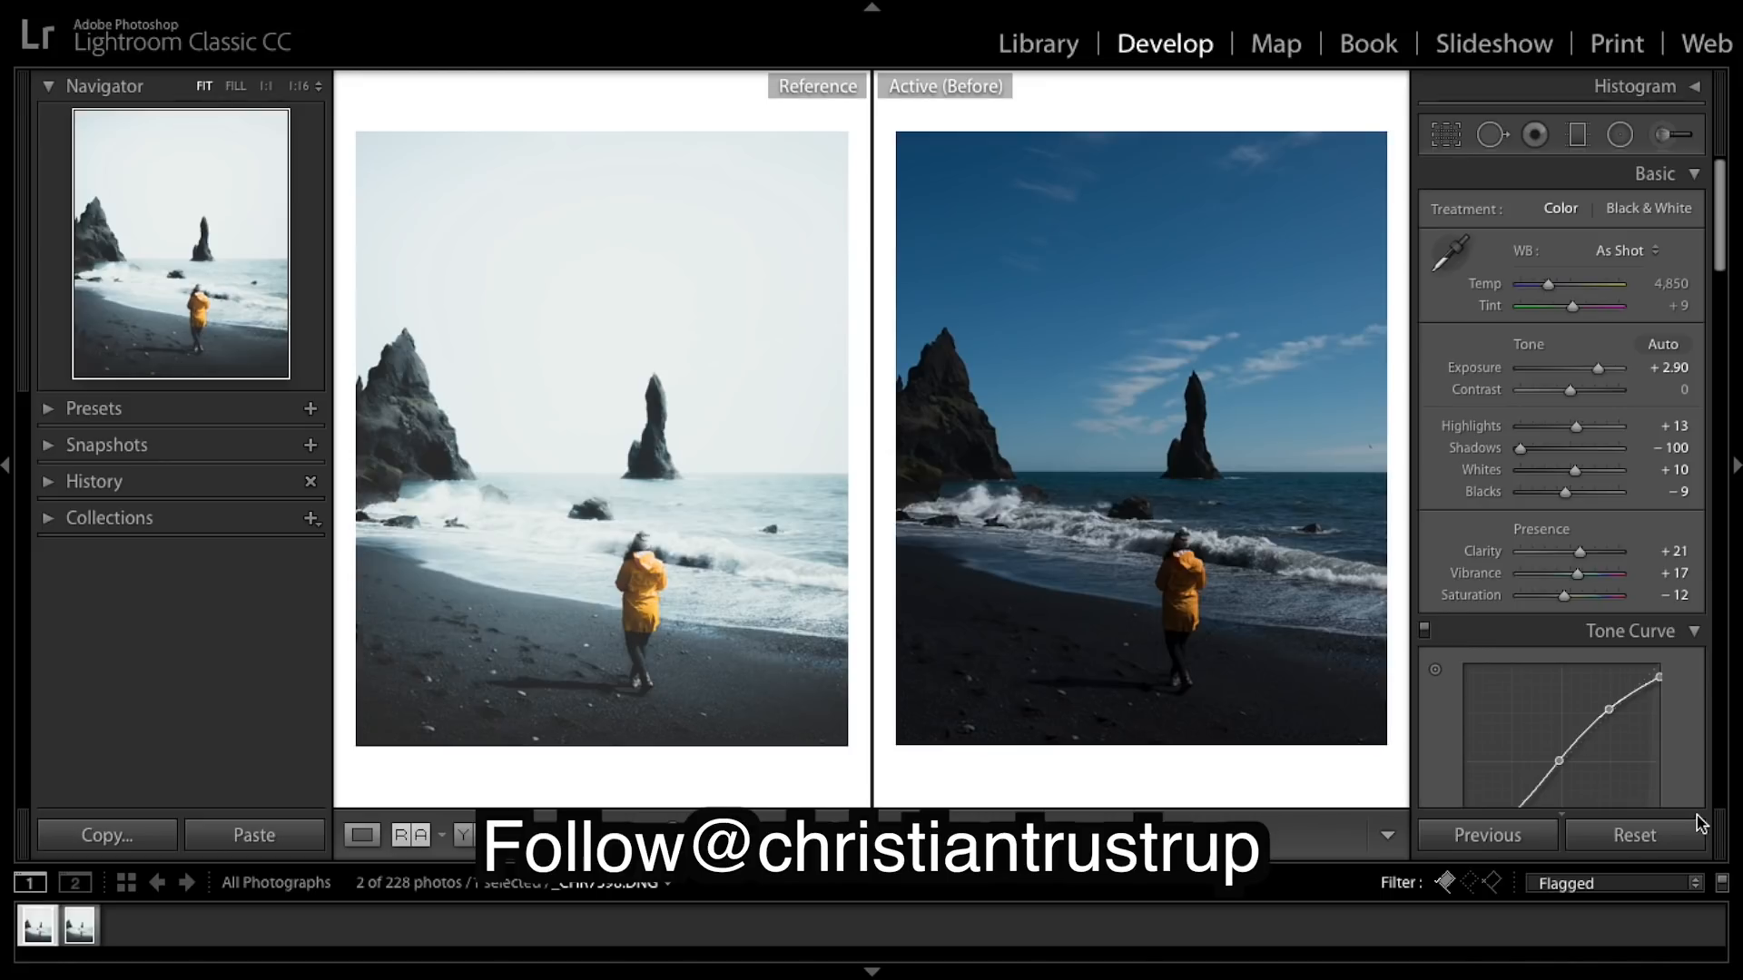
key("backslash")
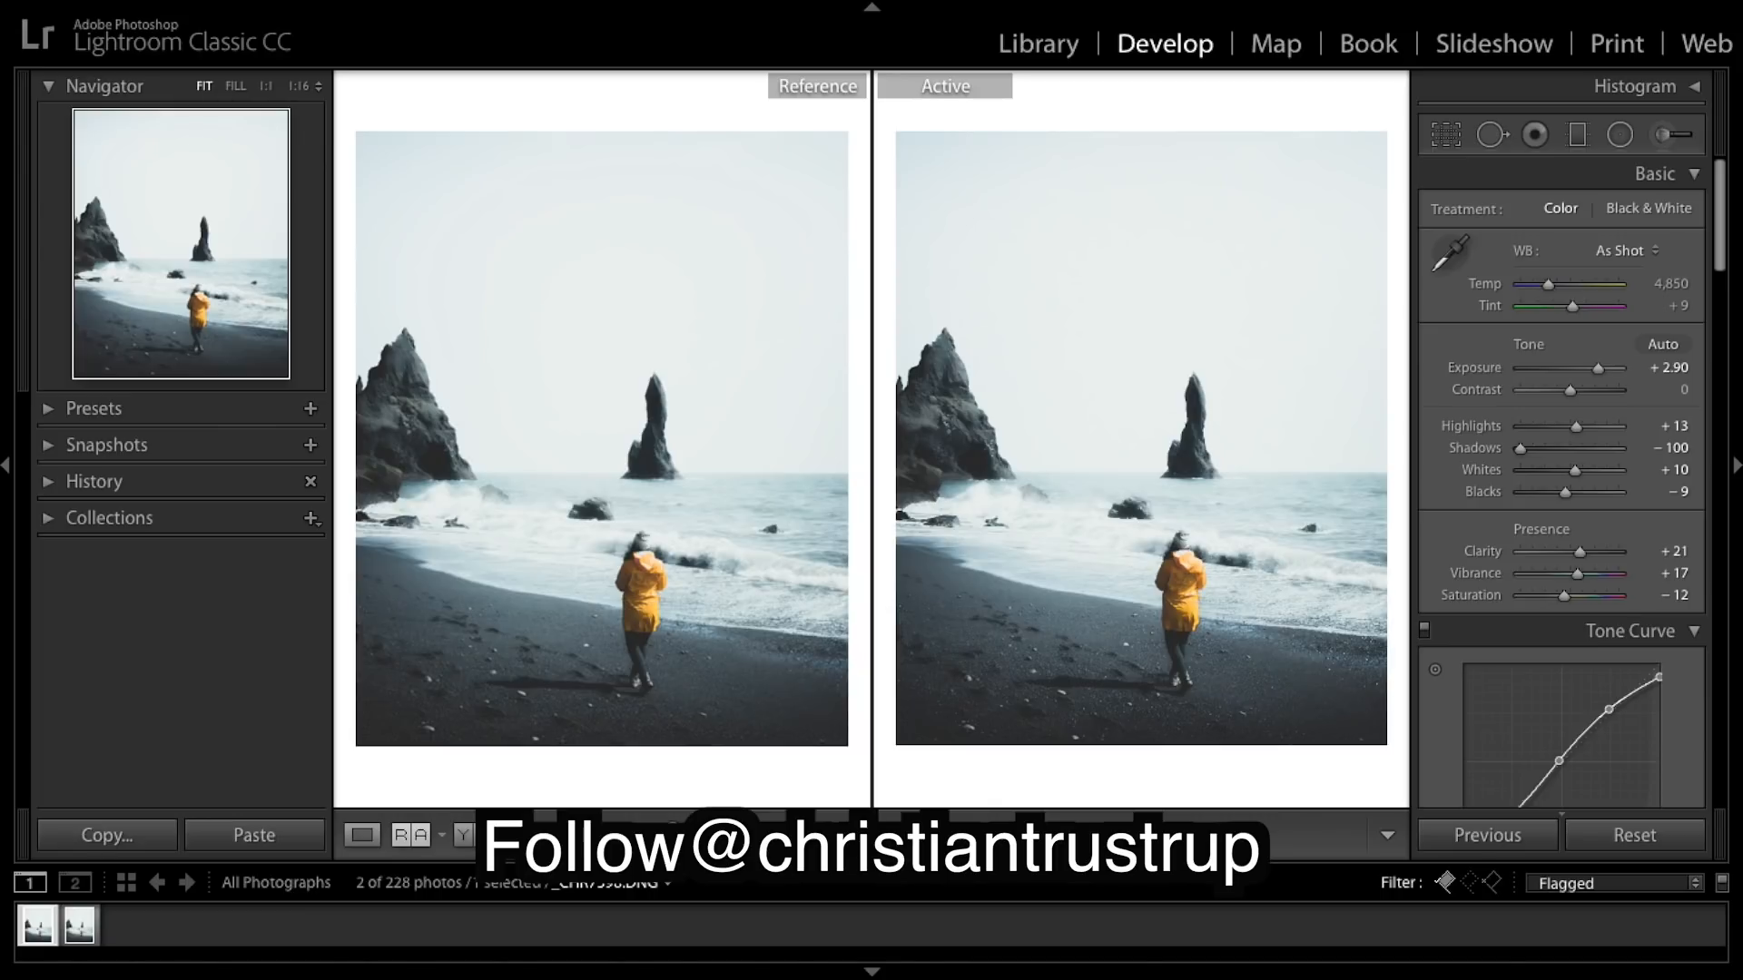
key("backslash")
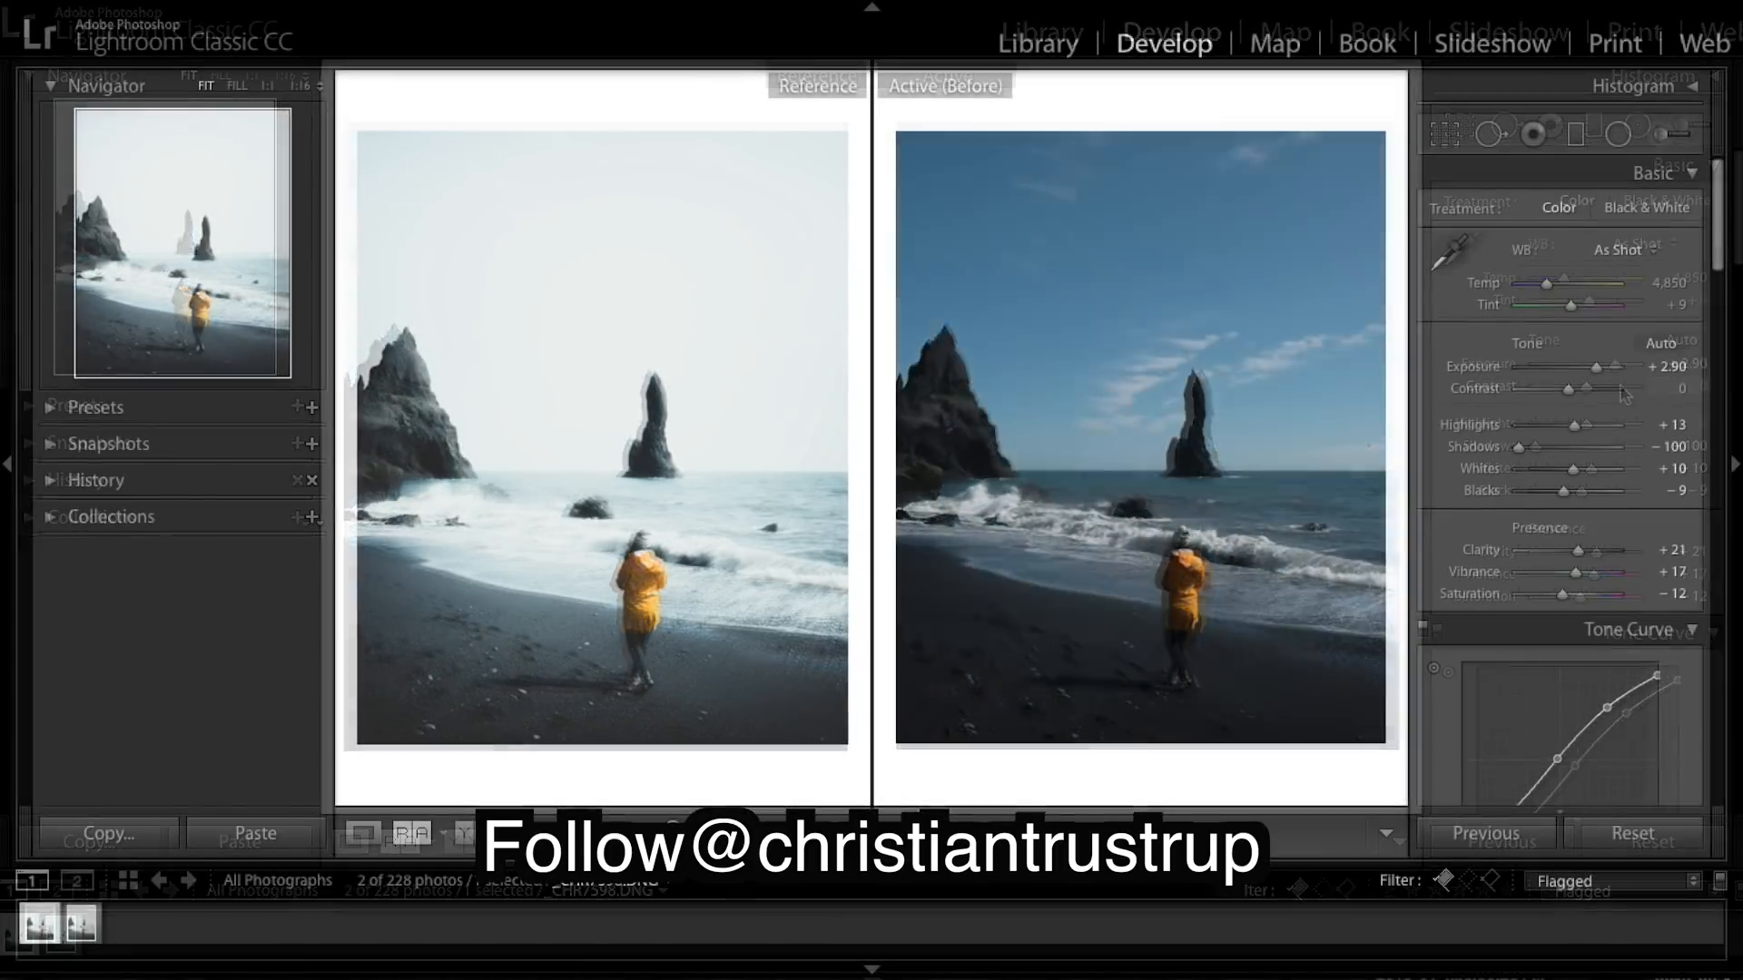
key("backslash")
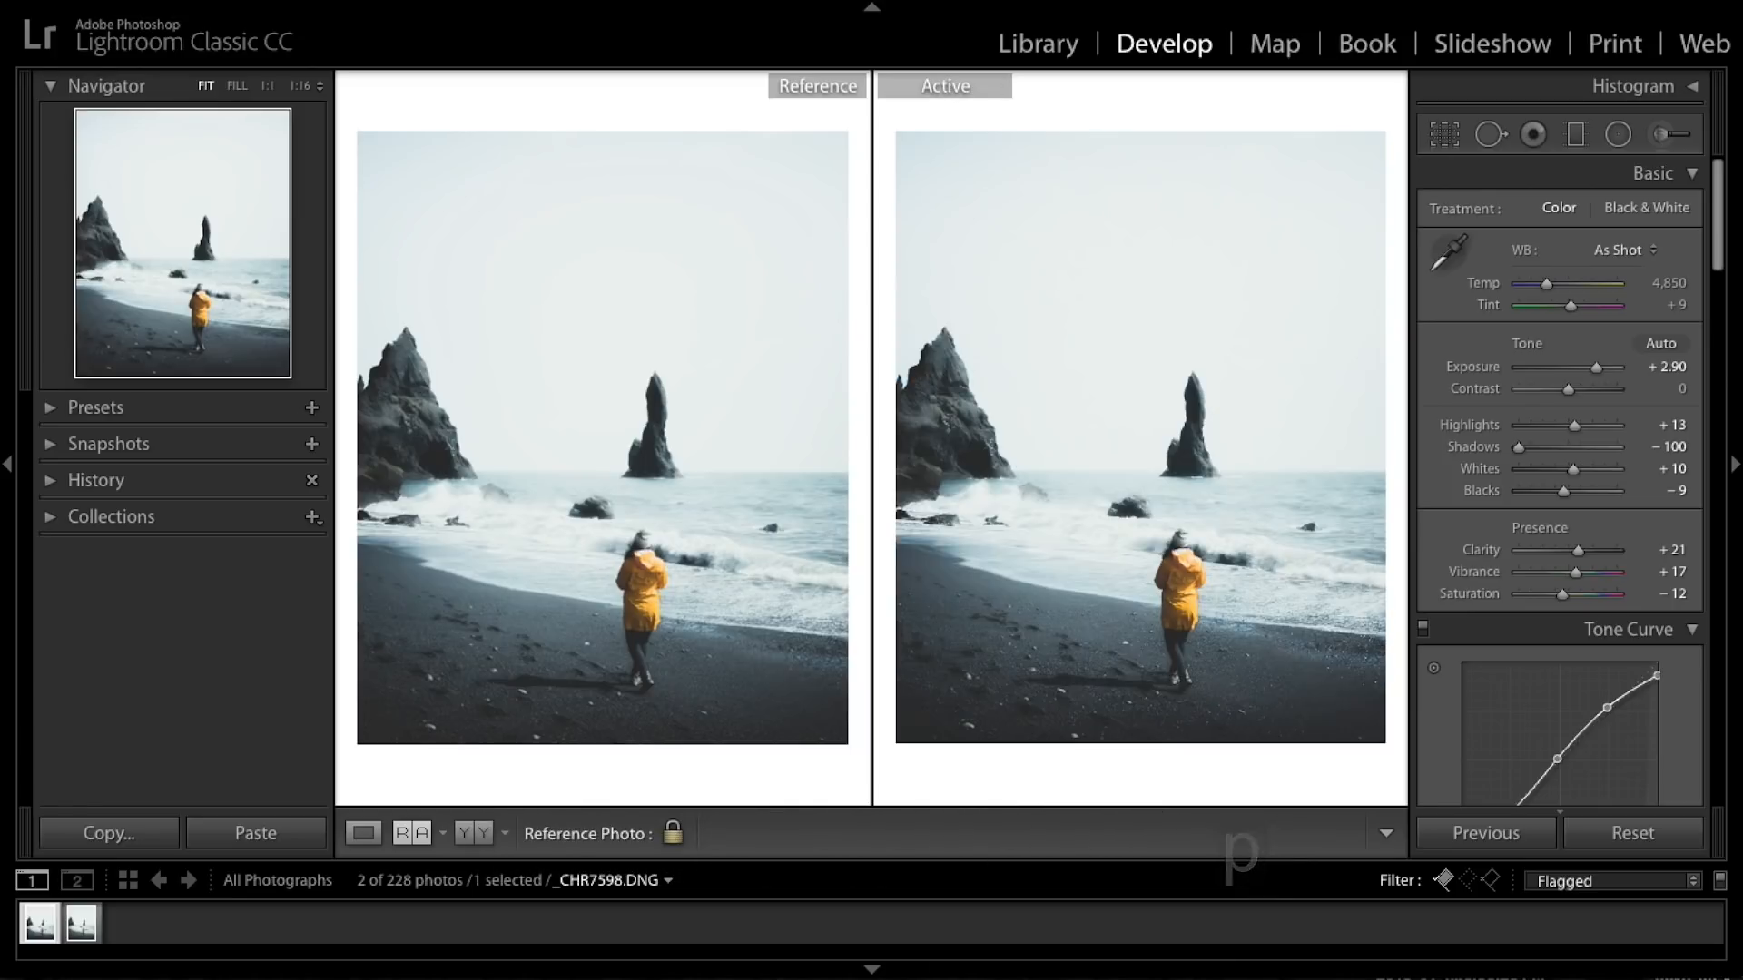